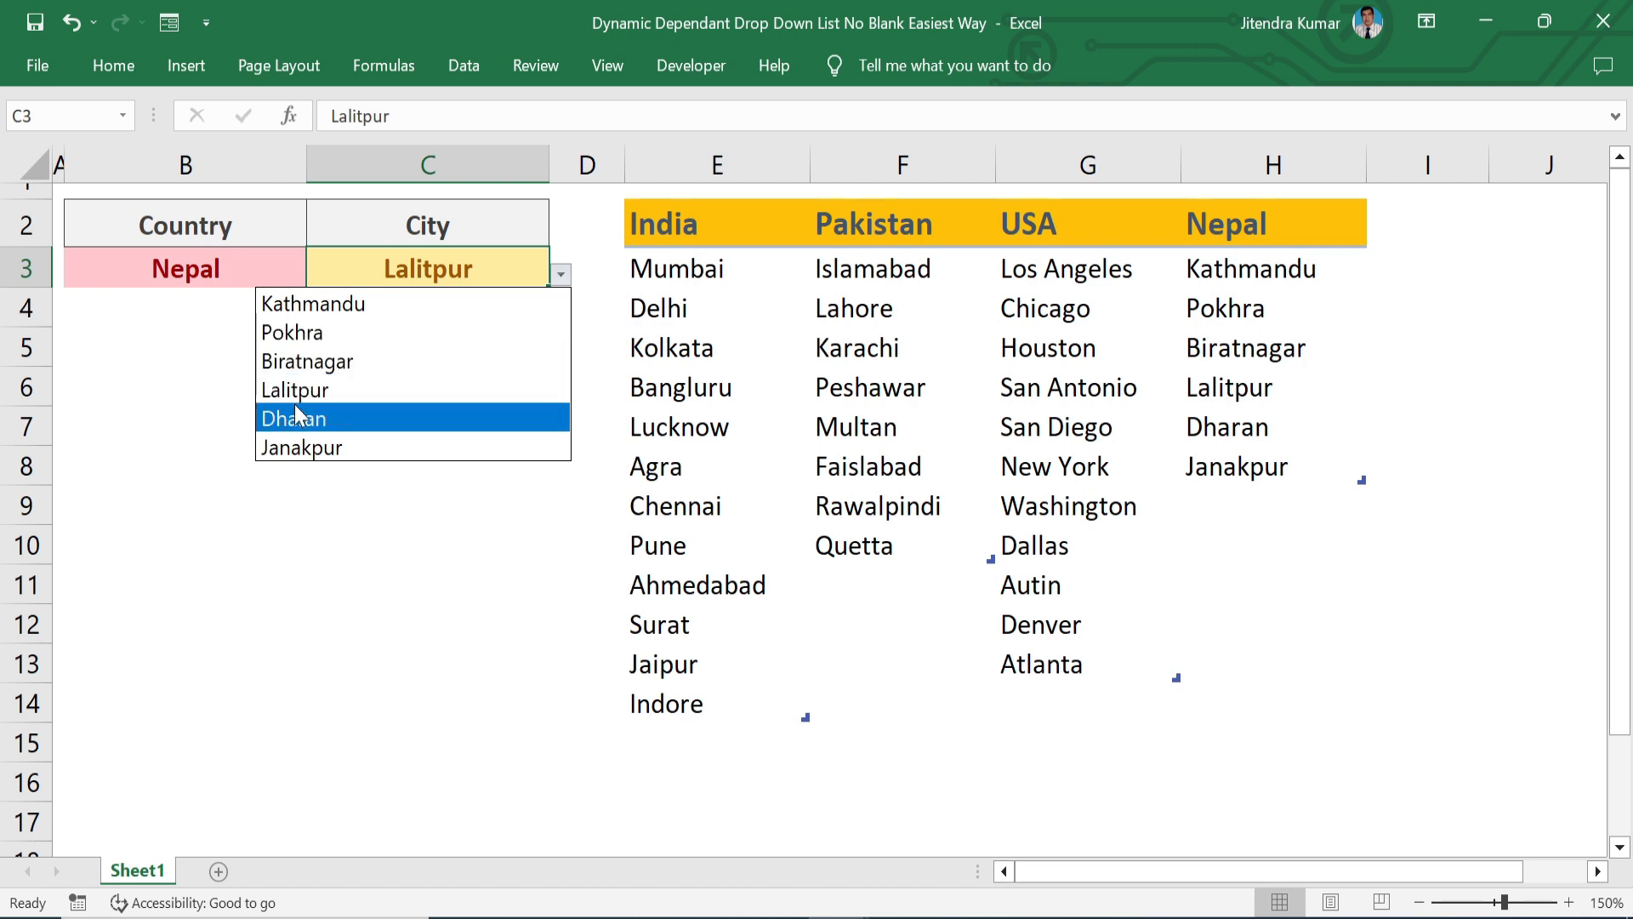
# Choose India as the country in B3 and Lucknow as its city in C3 from the drop-down lists.
pyautogui.click(219, 285)
pyautogui.click(214, 278)
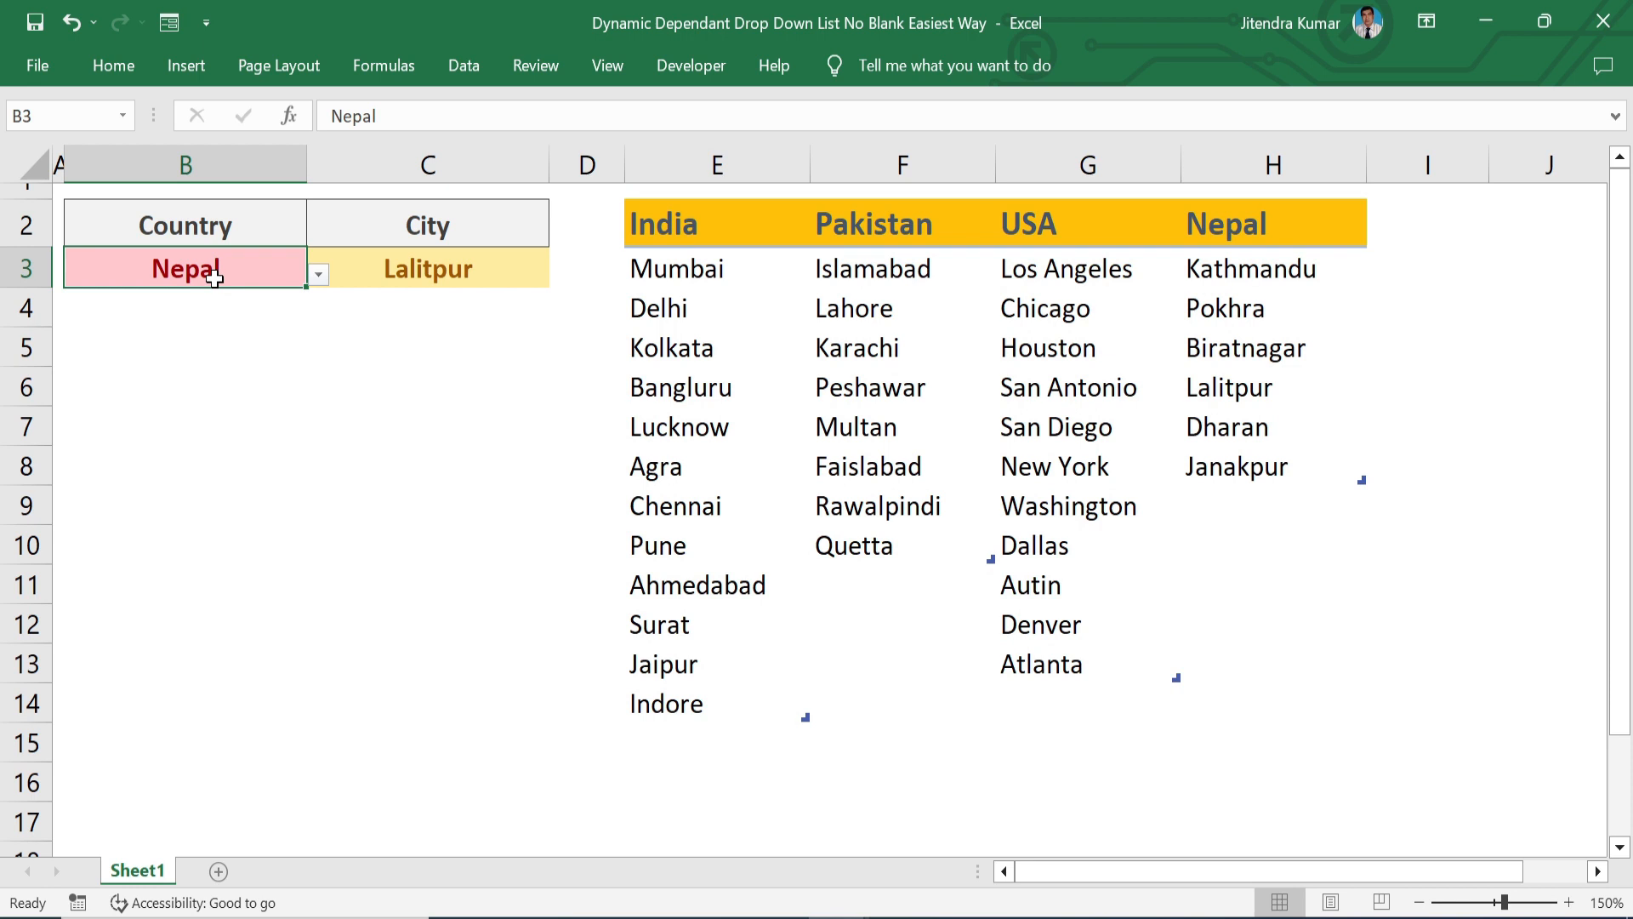
pyautogui.click(315, 275)
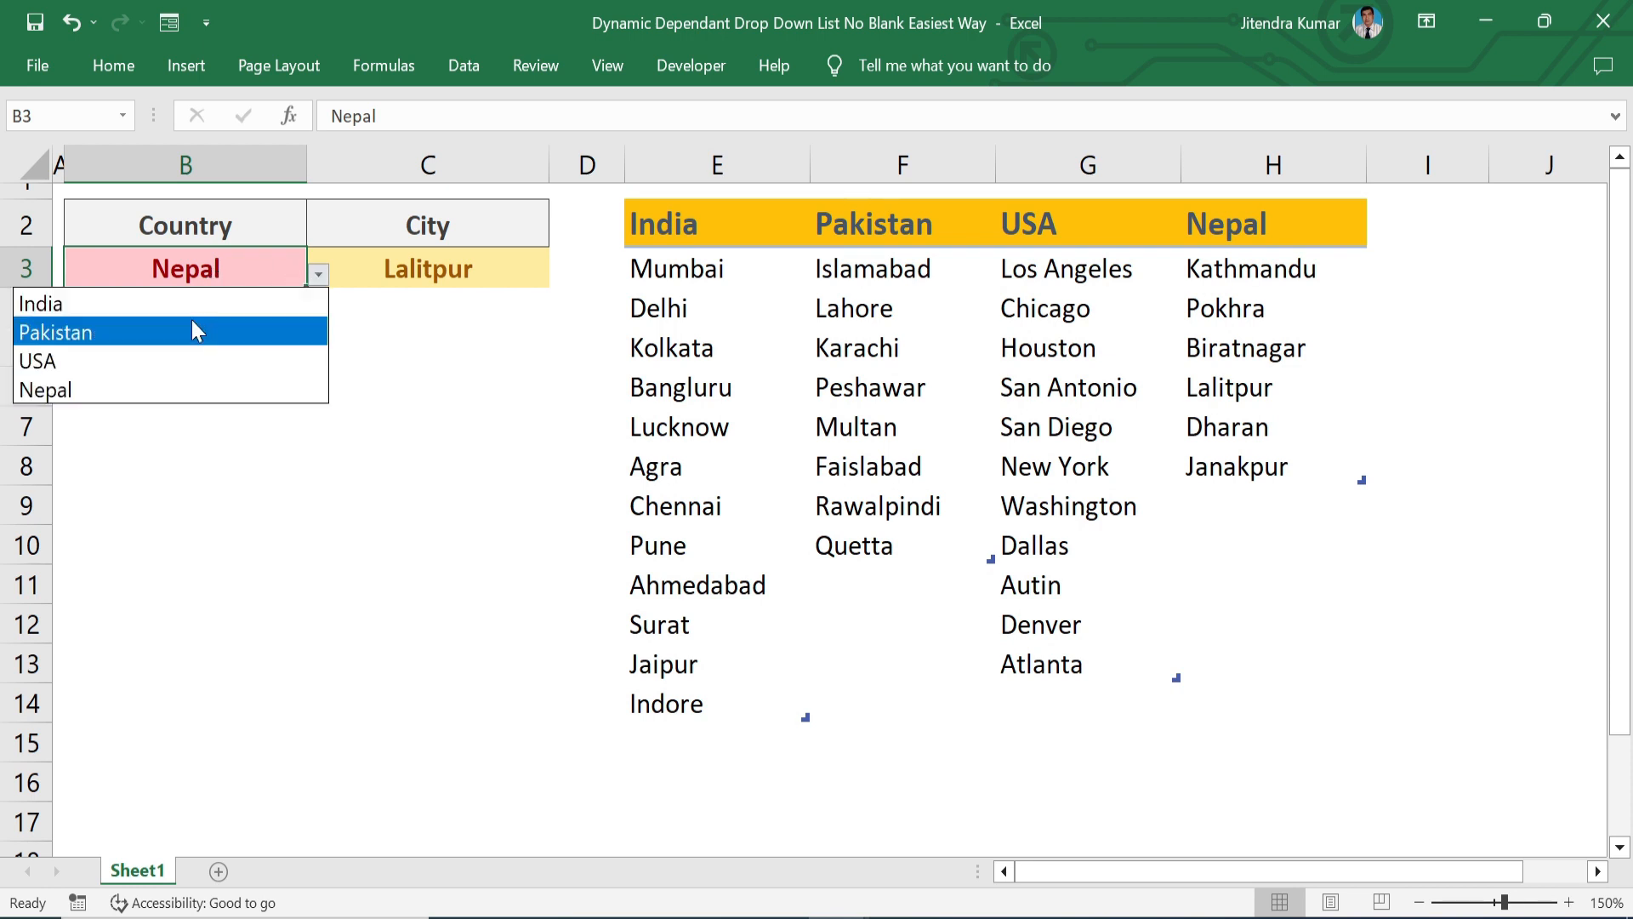
pyautogui.click(138, 308)
pyautogui.click(528, 268)
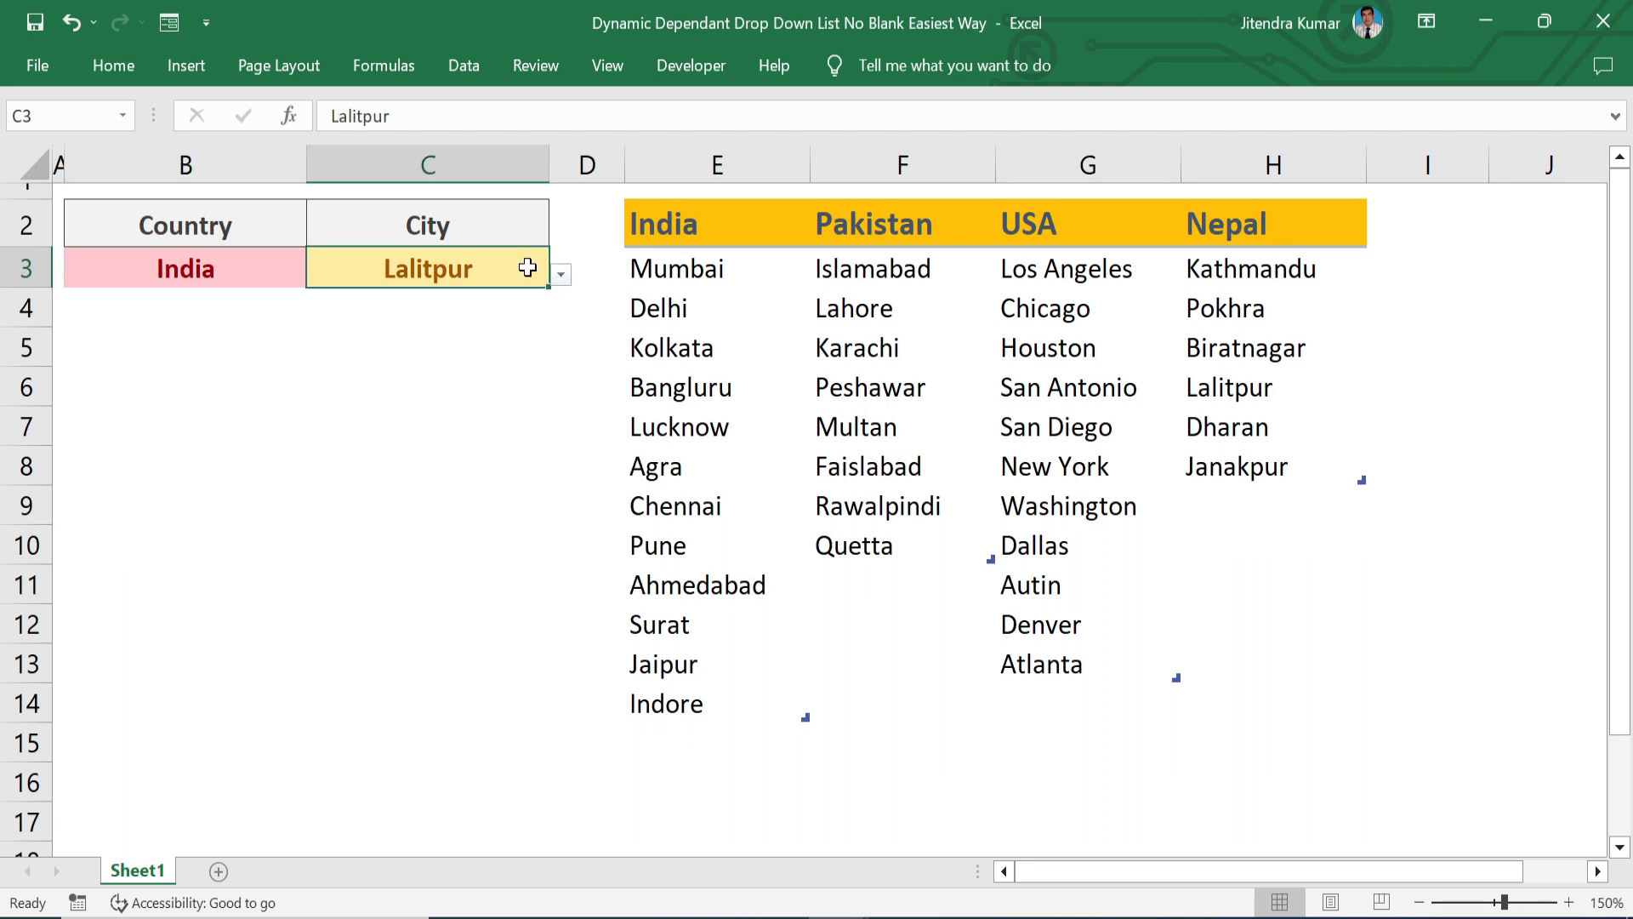
pyautogui.click(558, 275)
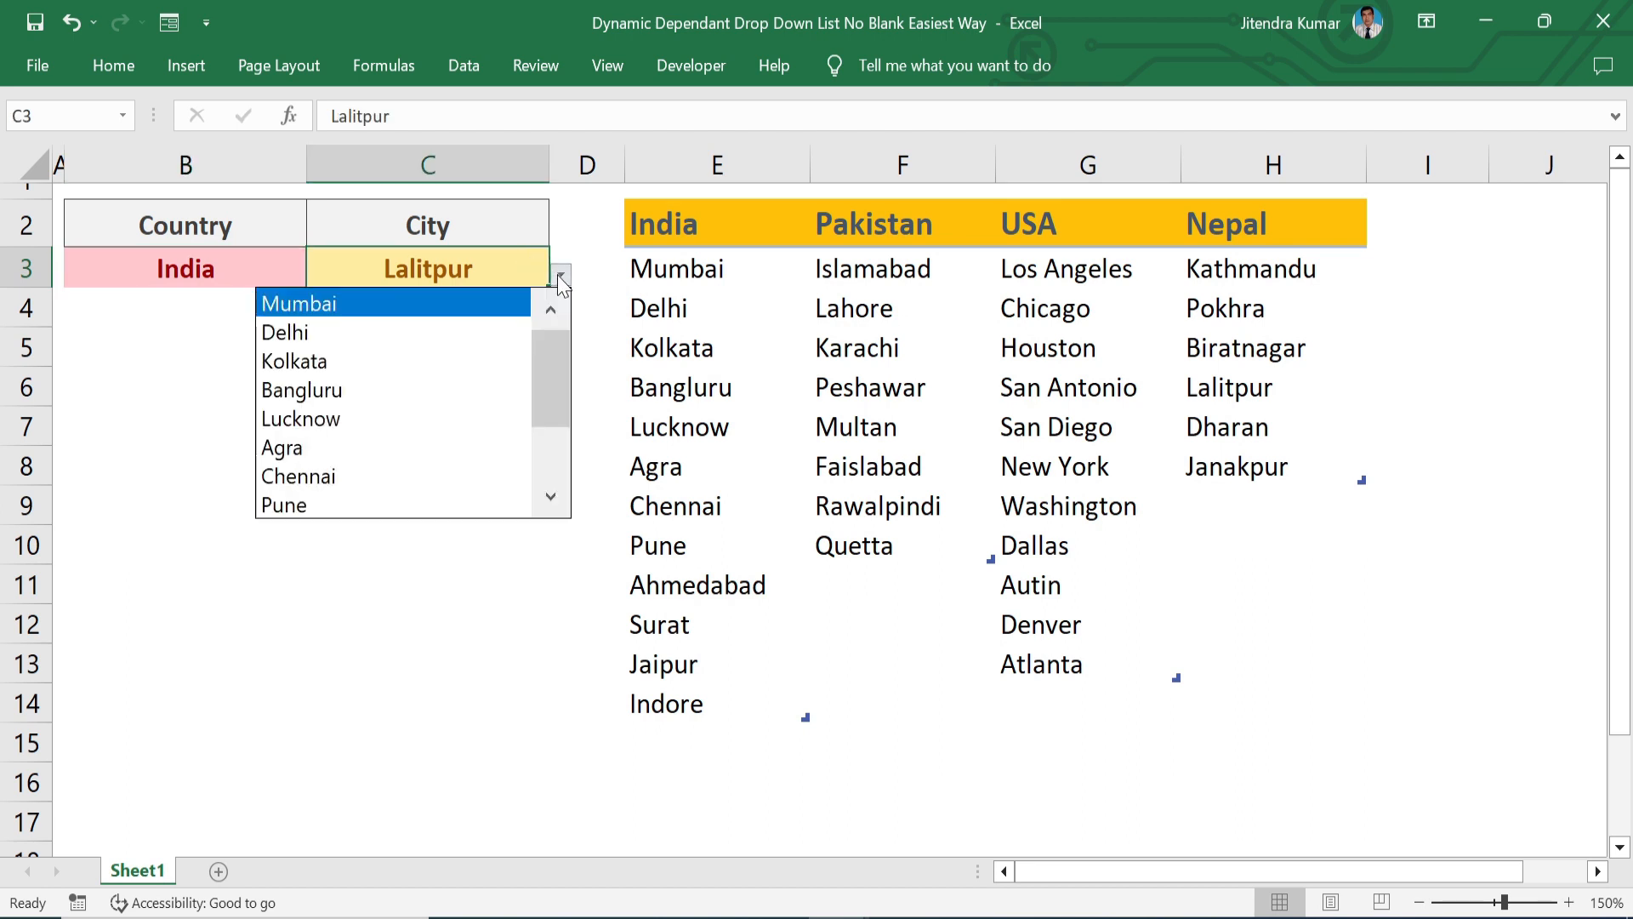
pyautogui.click(401, 425)
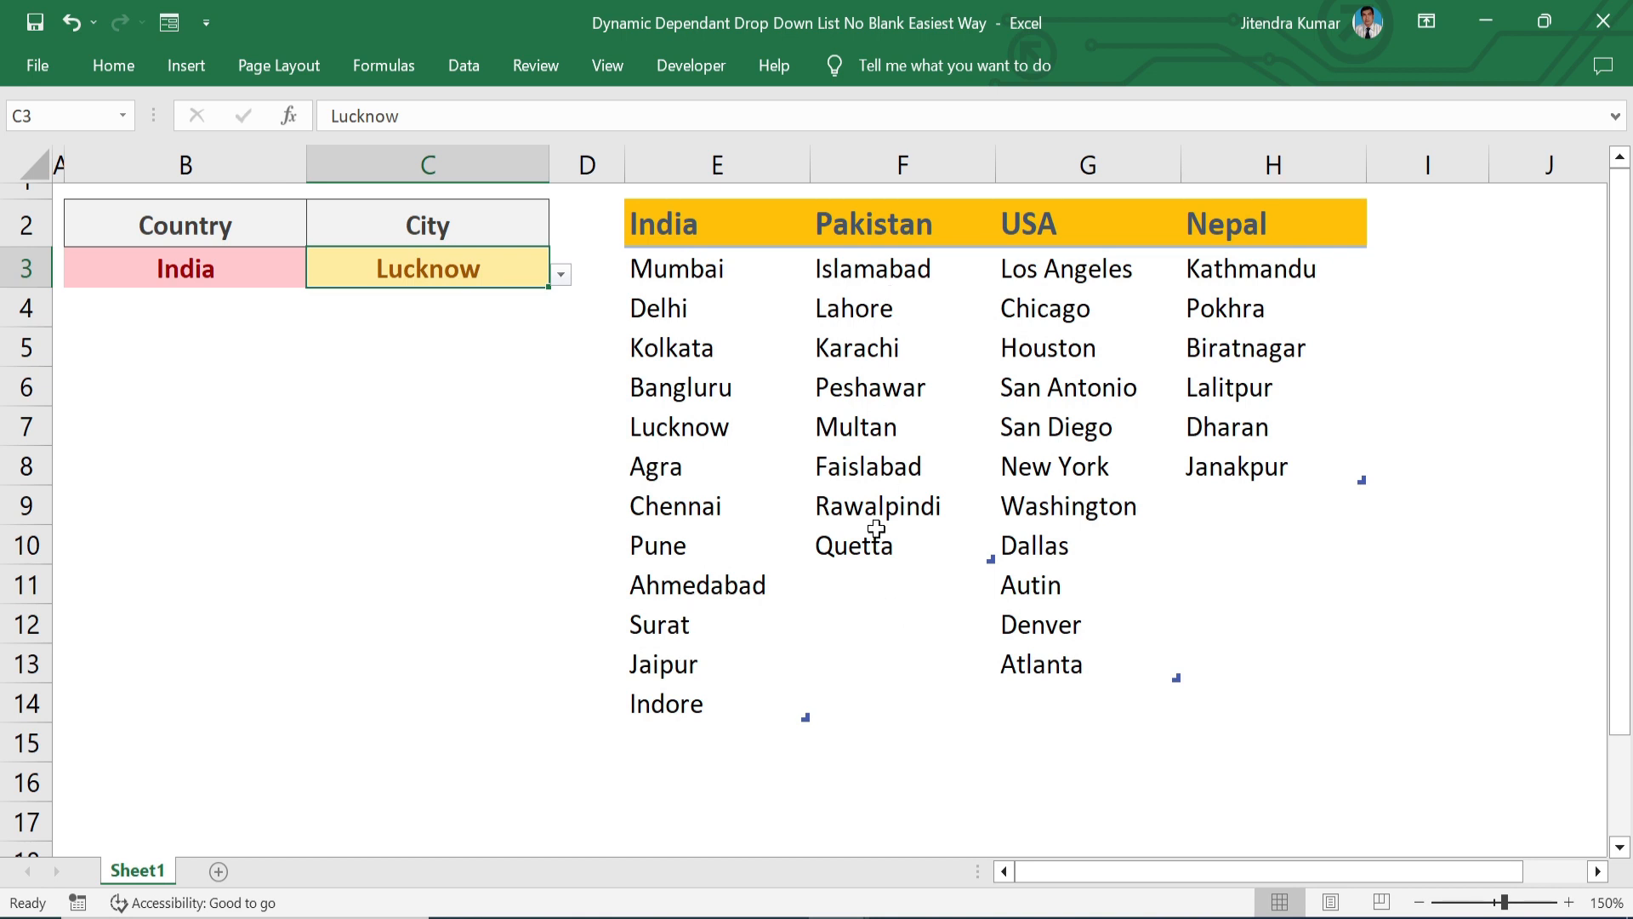
pyautogui.moveTo(882, 570); pyautogui.dragTo(880, 700)
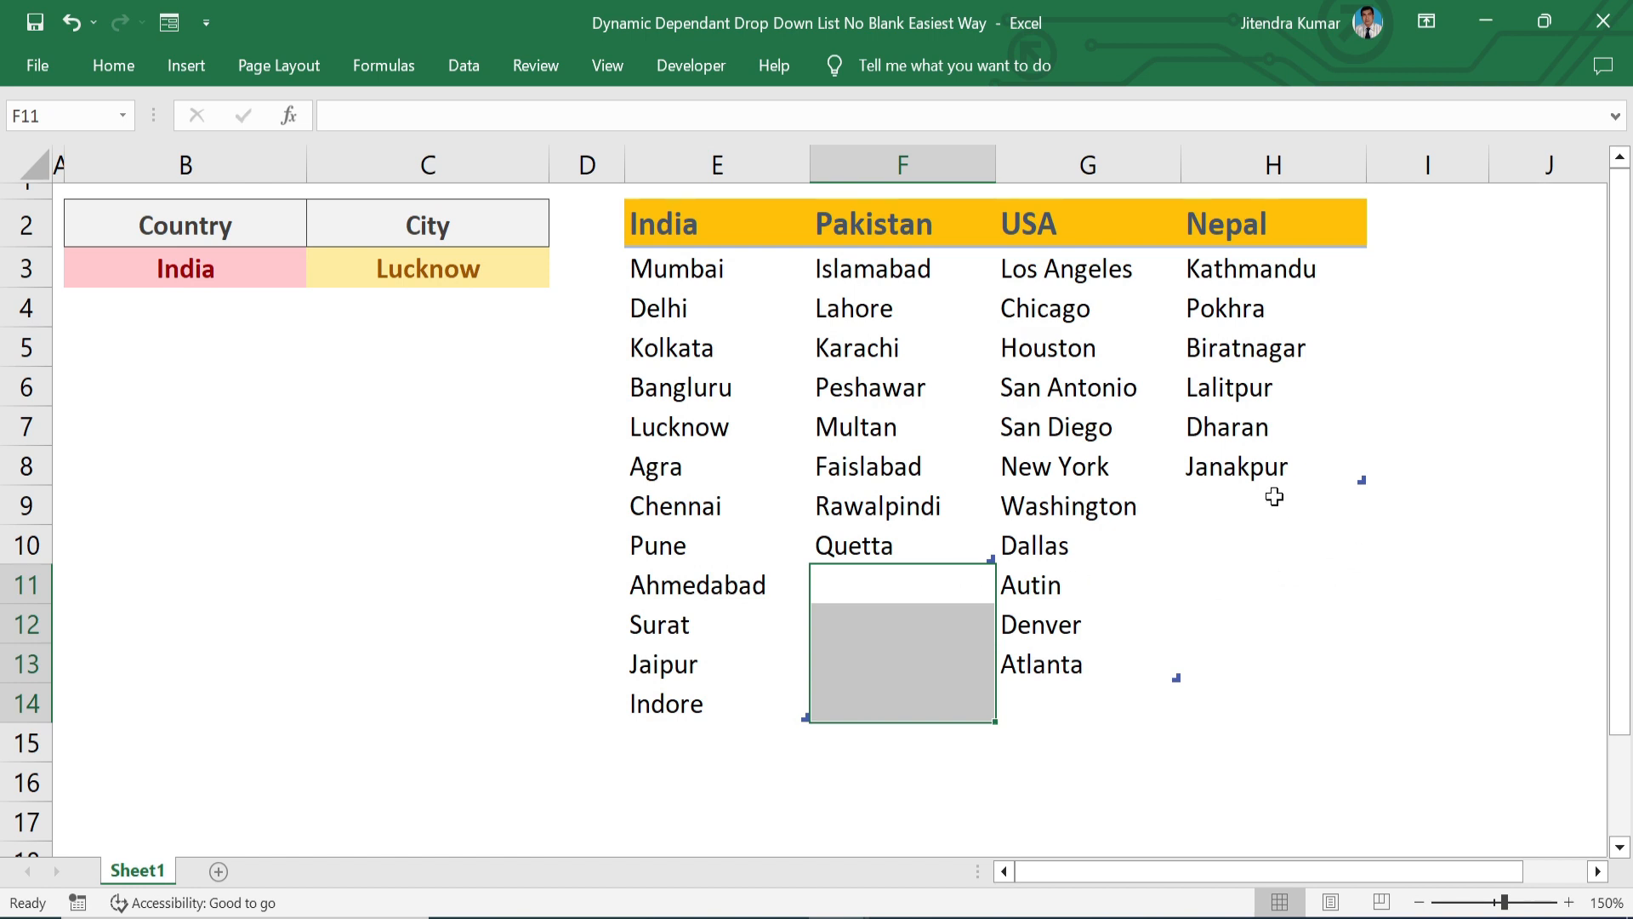
pyautogui.moveTo(1274, 494); pyautogui.dragTo(1271, 650)
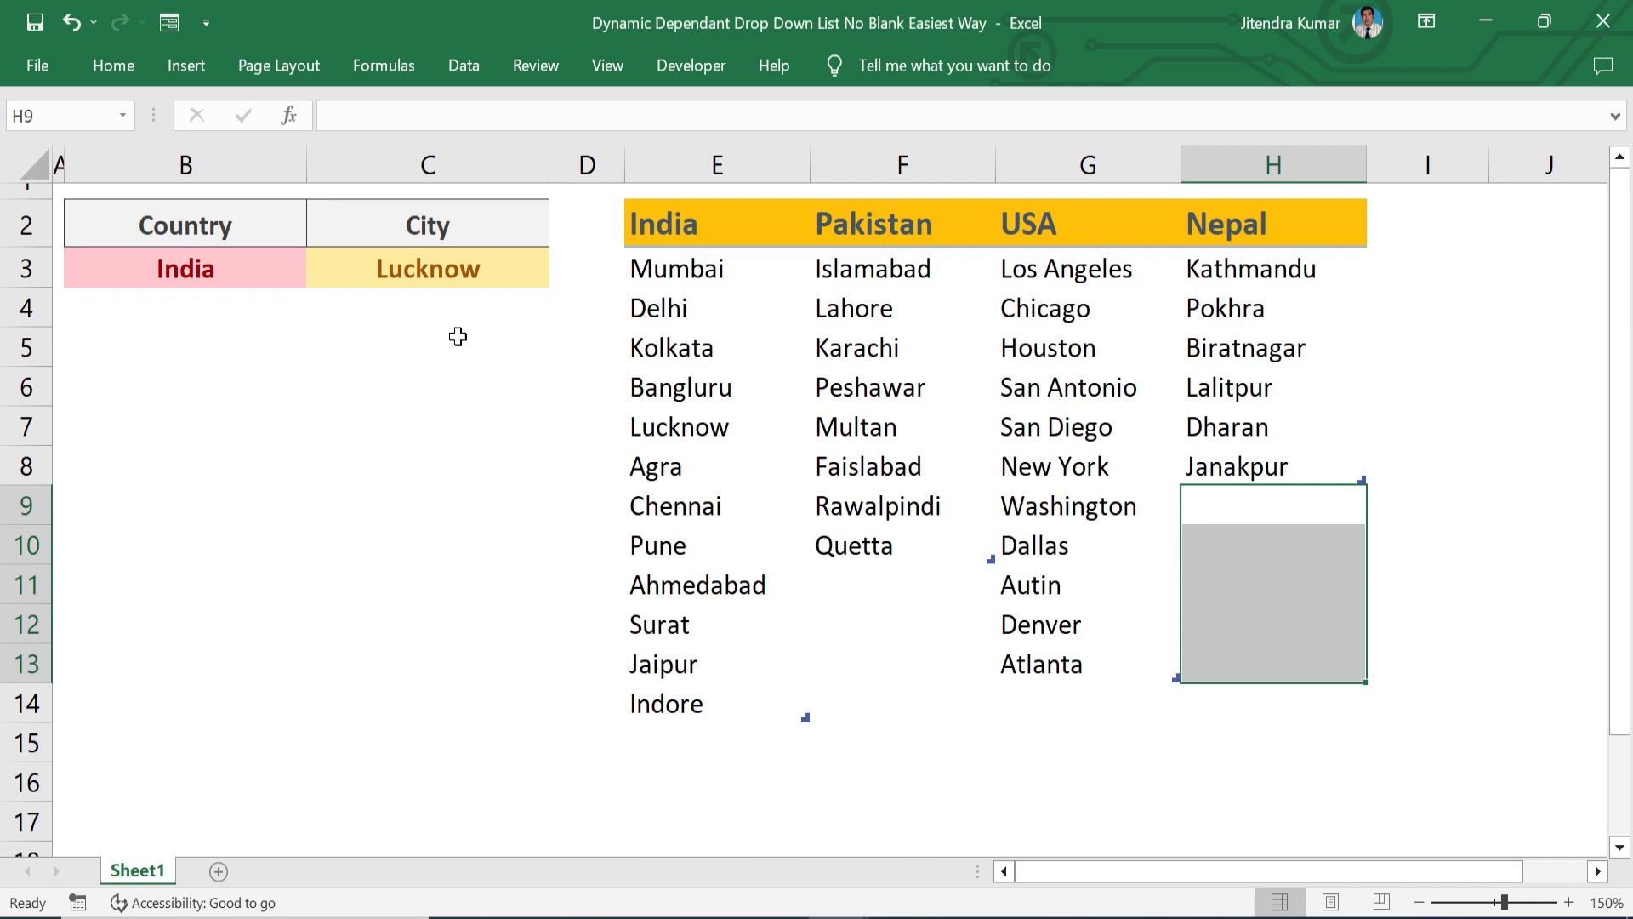
# Set the country in B3 to Nepal and show the city choices offered in C3.
pyautogui.click(270, 260)
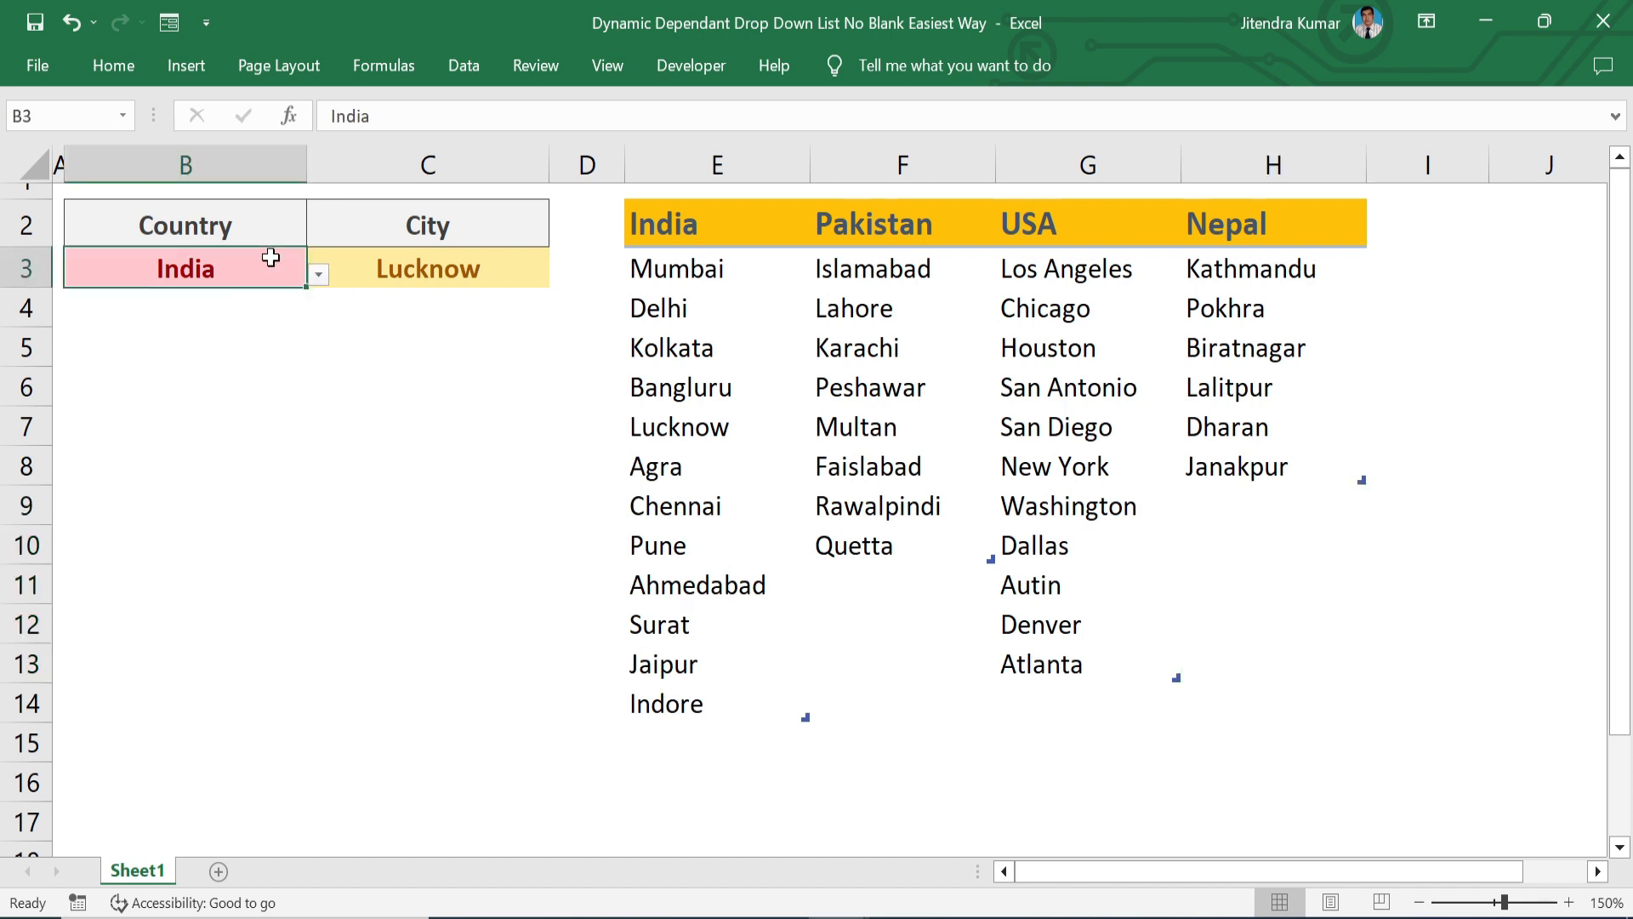
pyautogui.click(319, 274)
pyautogui.click(128, 390)
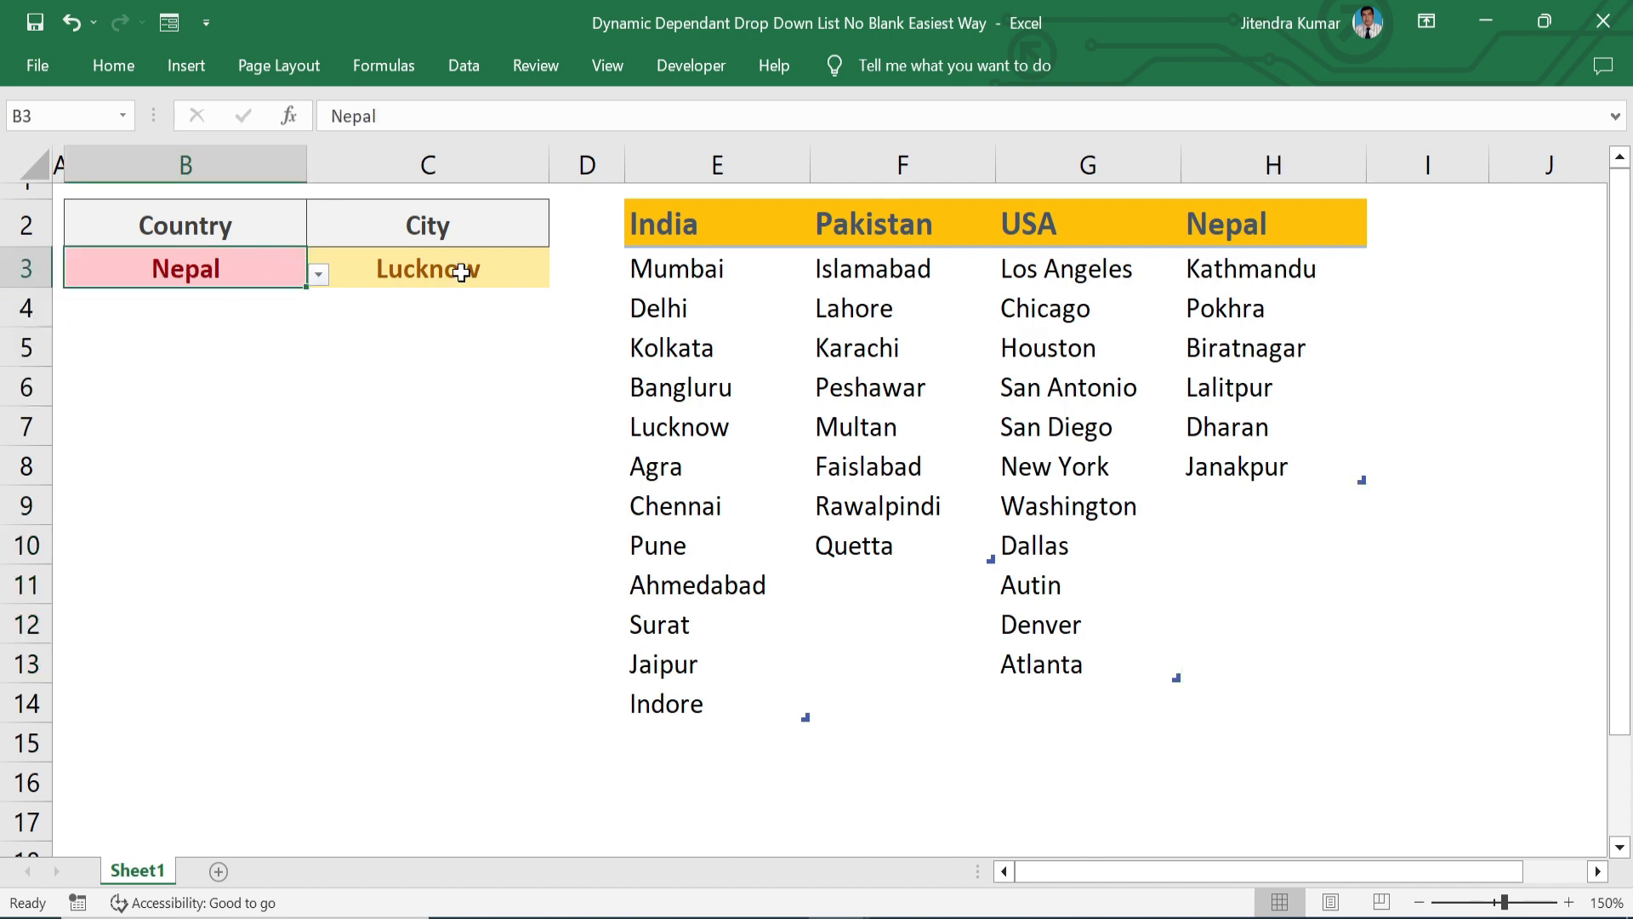
pyautogui.click(461, 267)
pyautogui.click(561, 277)
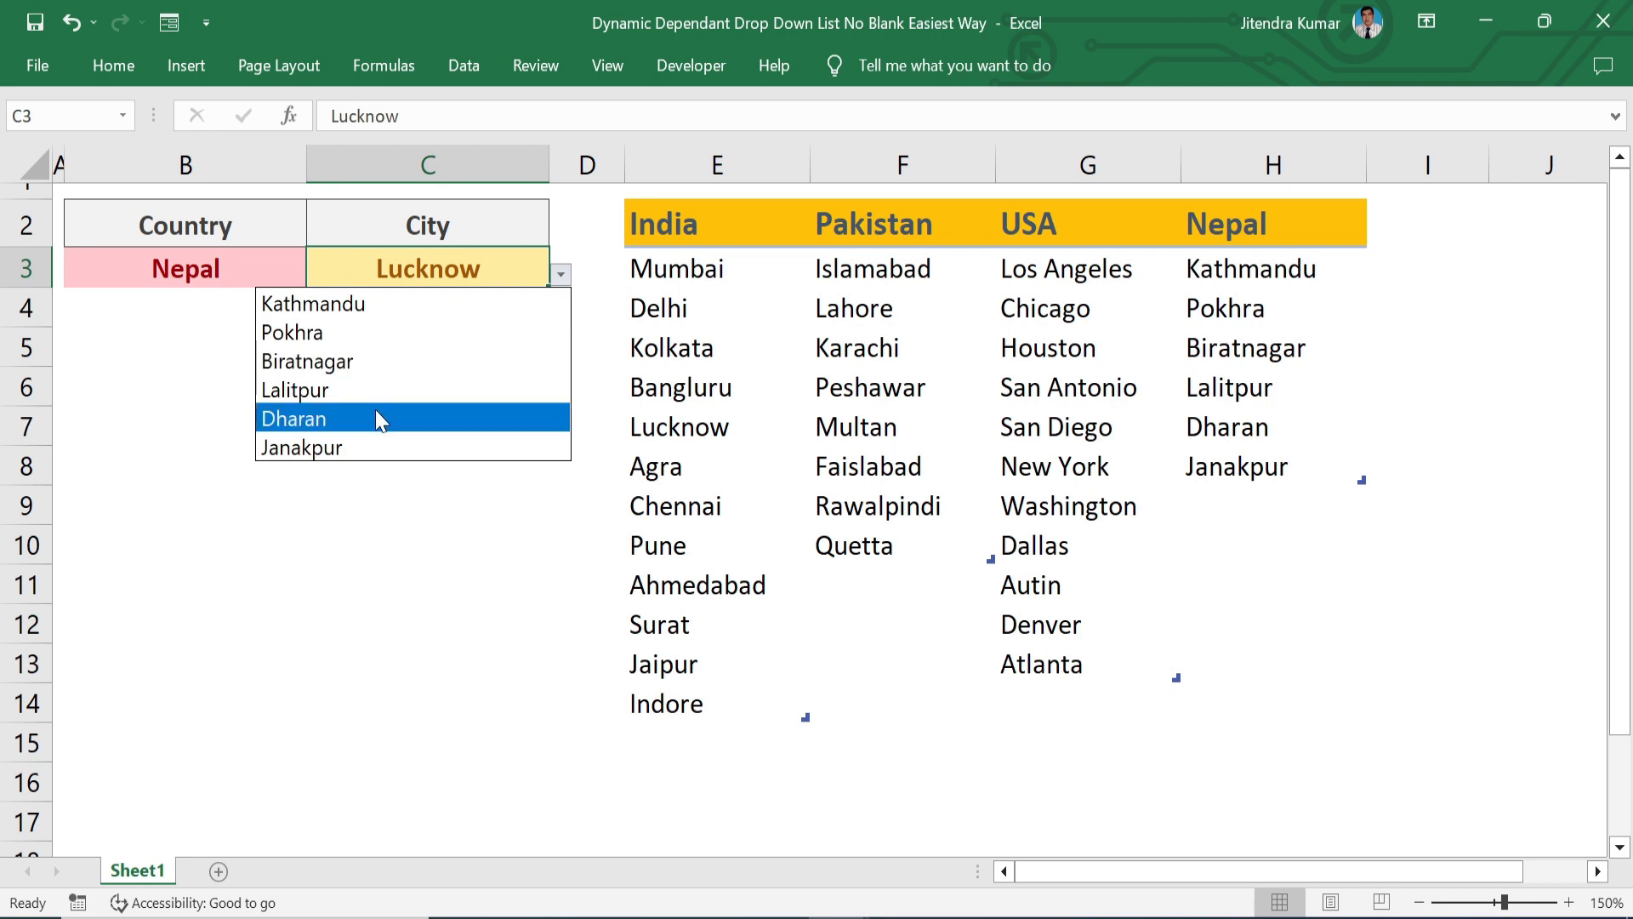
# Add Meerut in E15, directly below the last city of the India list.
pyautogui.click(706, 726)
pyautogui.click(707, 729)
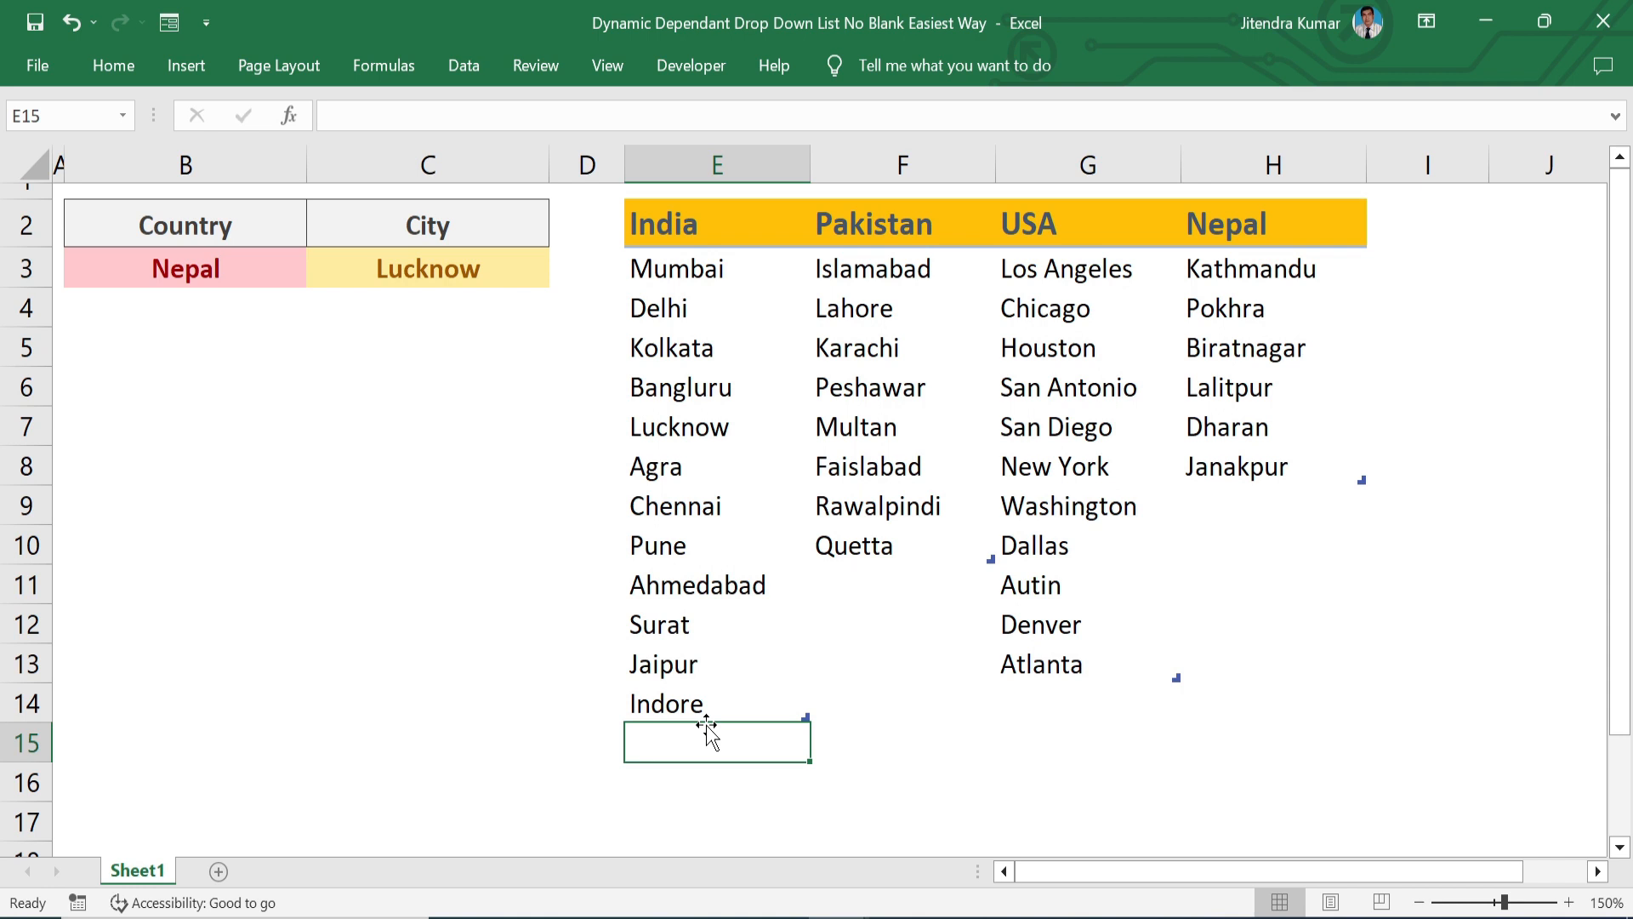
pyautogui.write('Meerut')
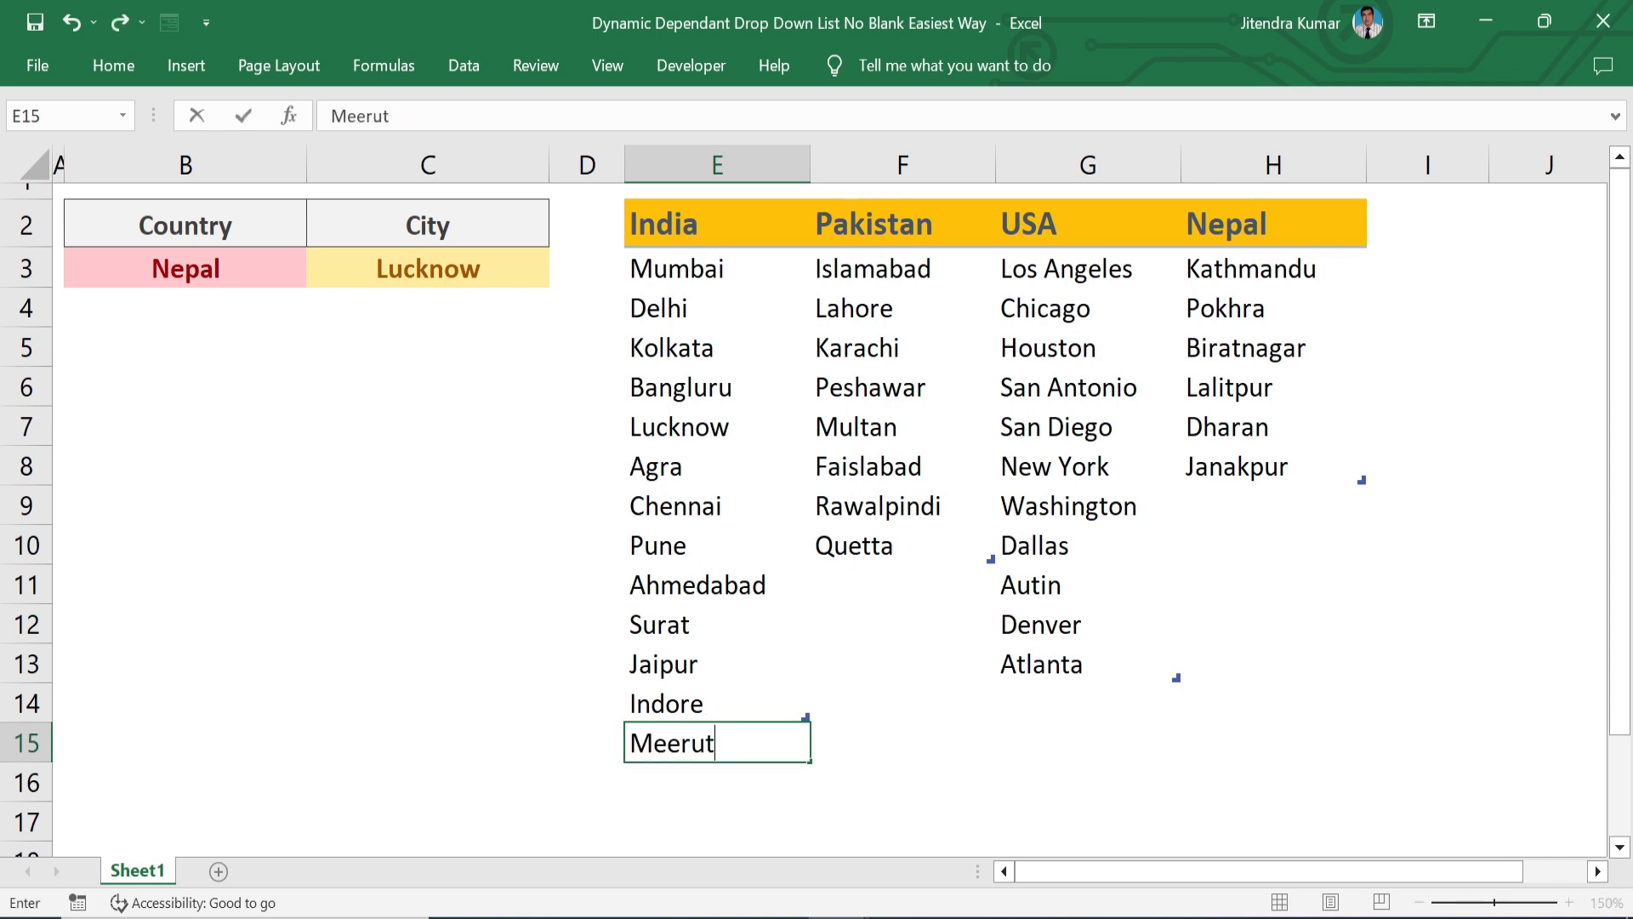
pyautogui.press('Return')
# Set the country in B3 to India and look through the city choices in C3 for the added city.
pyautogui.click(227, 278)
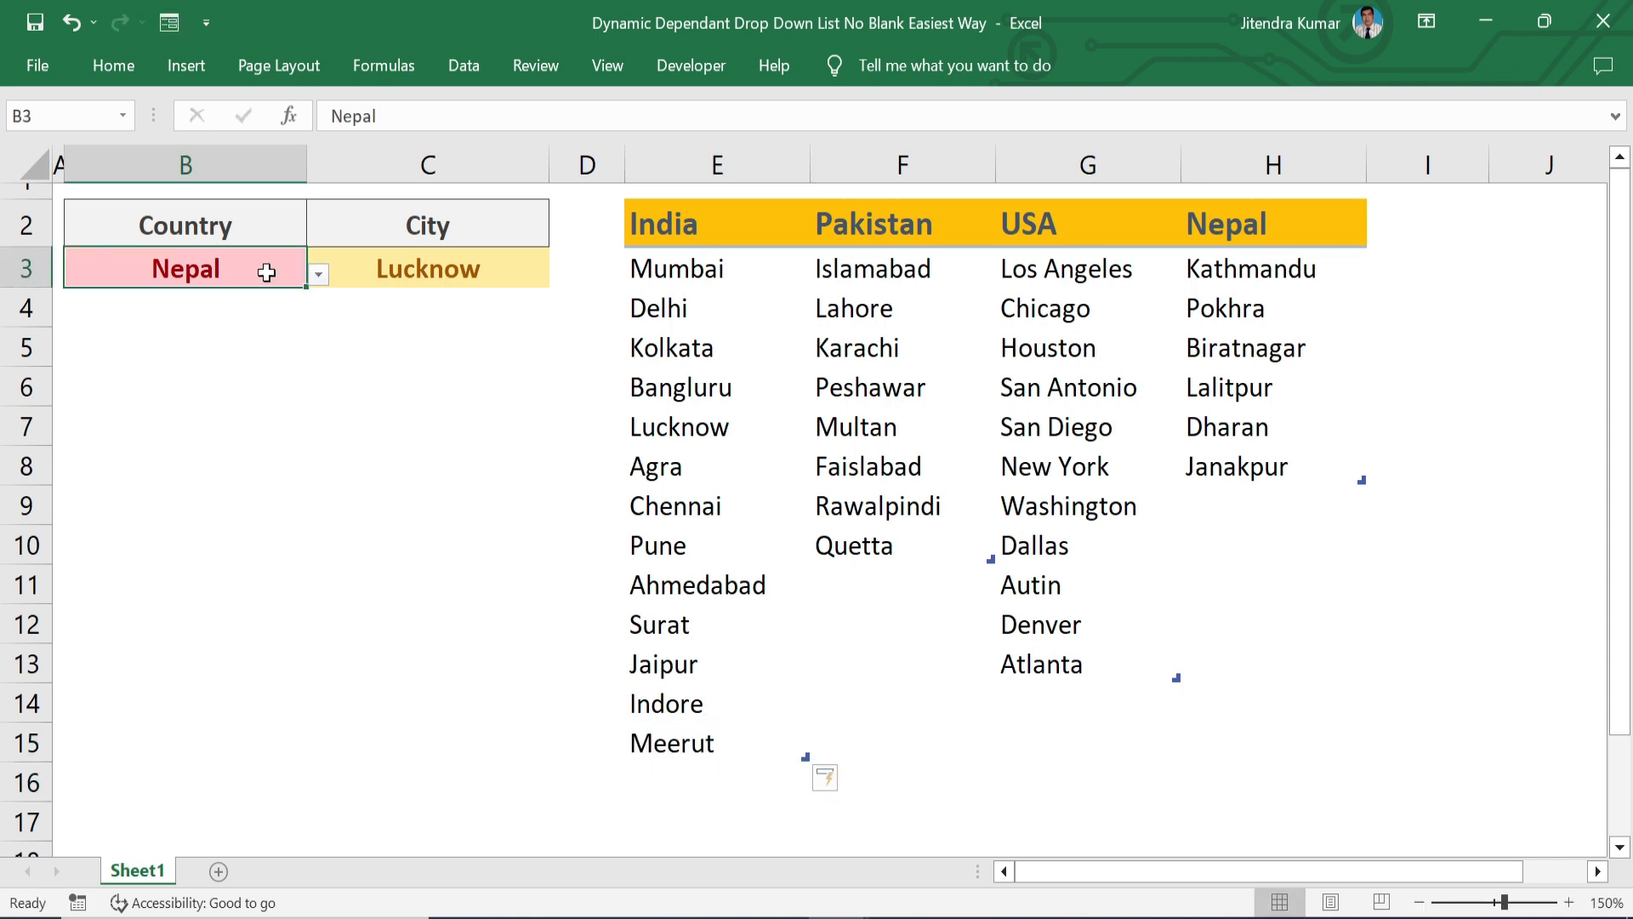
pyautogui.click(318, 275)
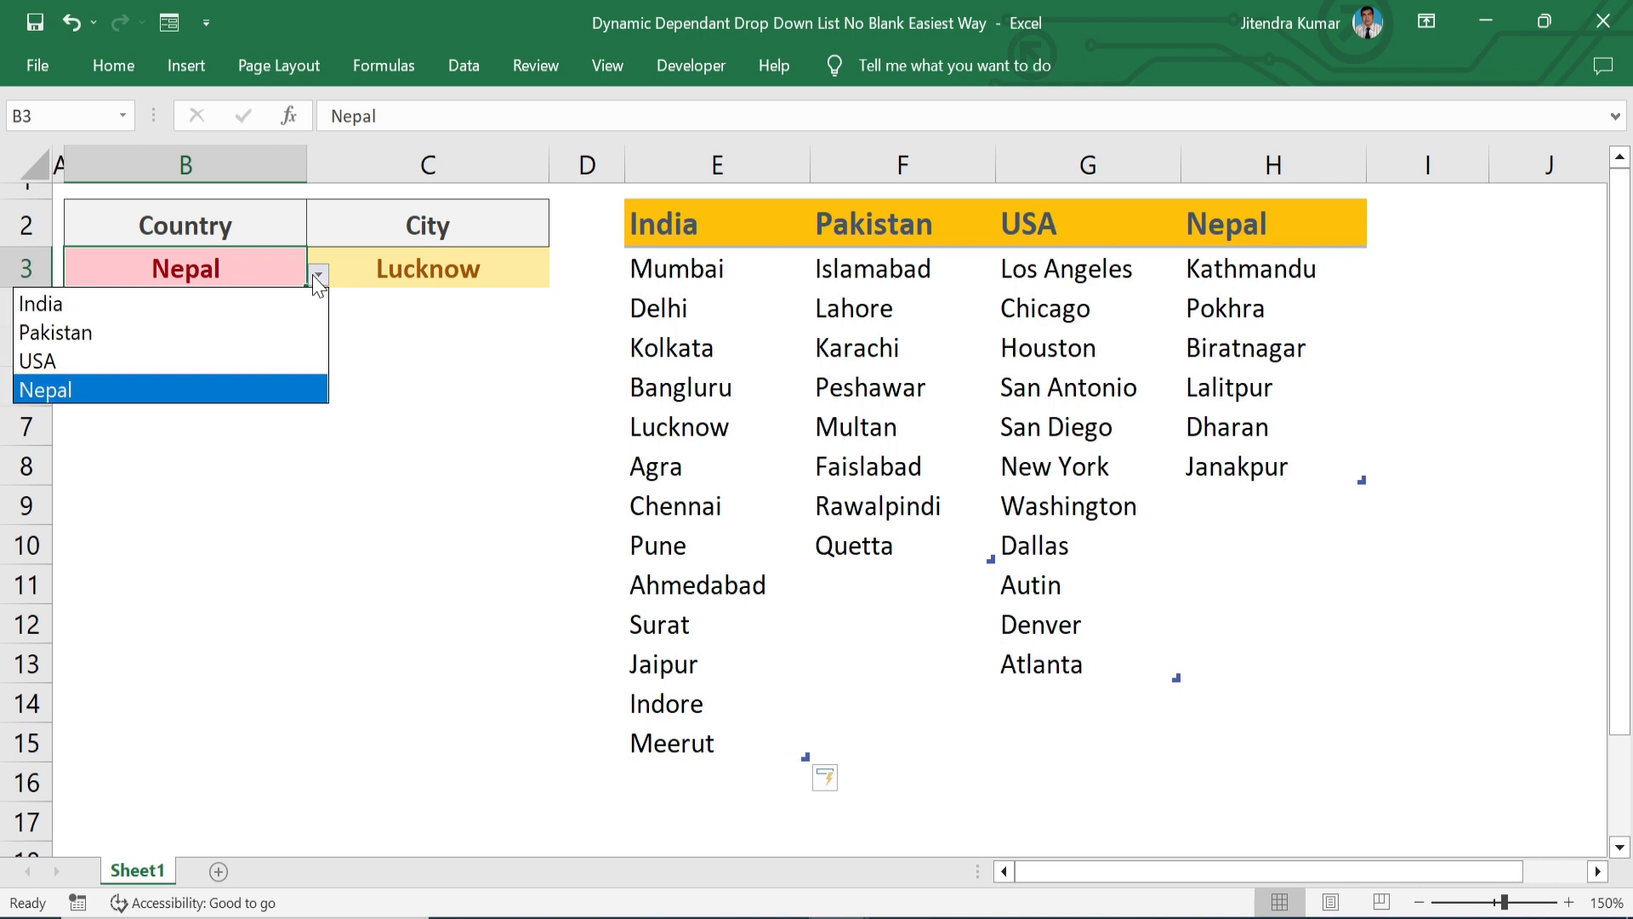
pyautogui.click(134, 306)
pyautogui.click(433, 281)
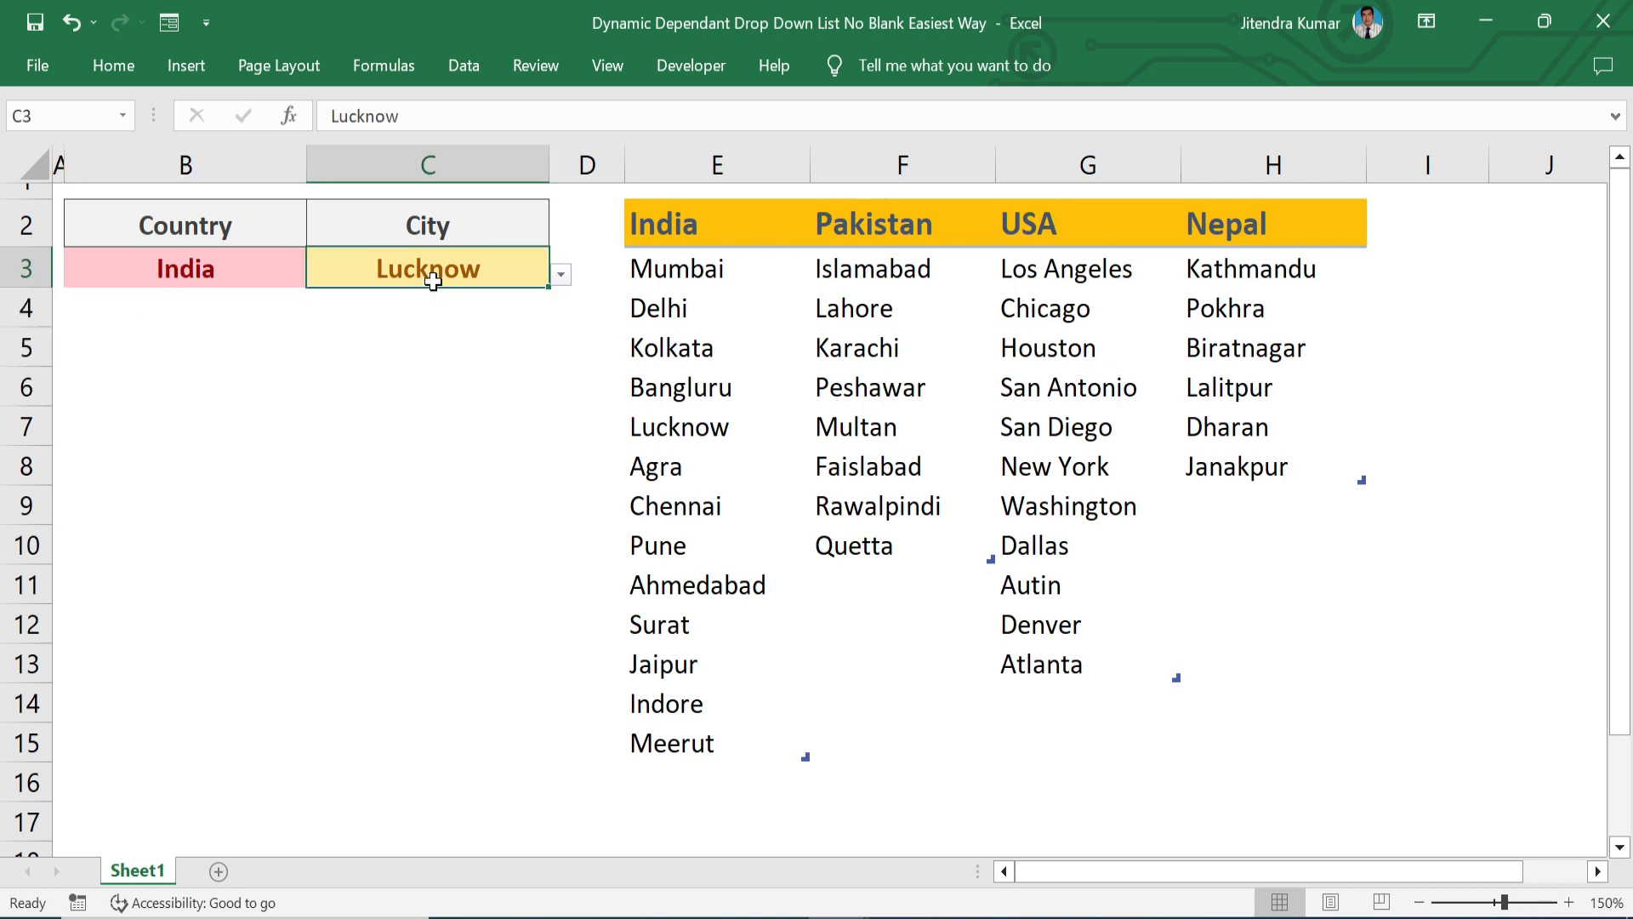
pyautogui.click(560, 274)
pyautogui.scroll(-1, 552, 442)
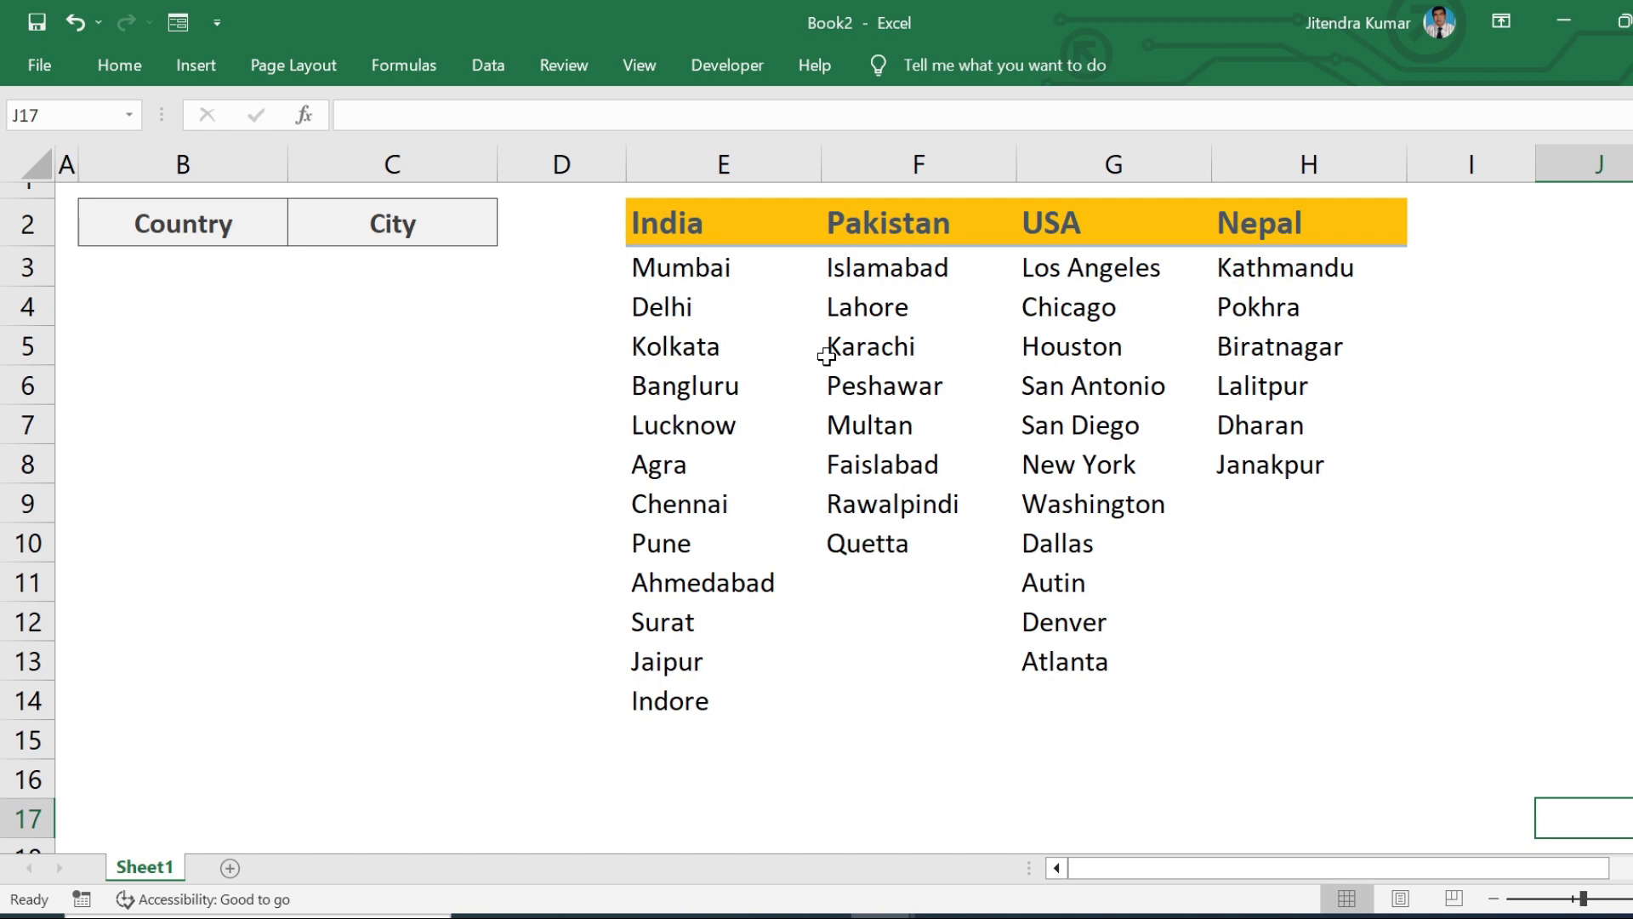
# Convert the India list in E2:E14 into a table with headers and name the table India.
pyautogui.moveTo(718, 222); pyautogui.dragTo(711, 686)
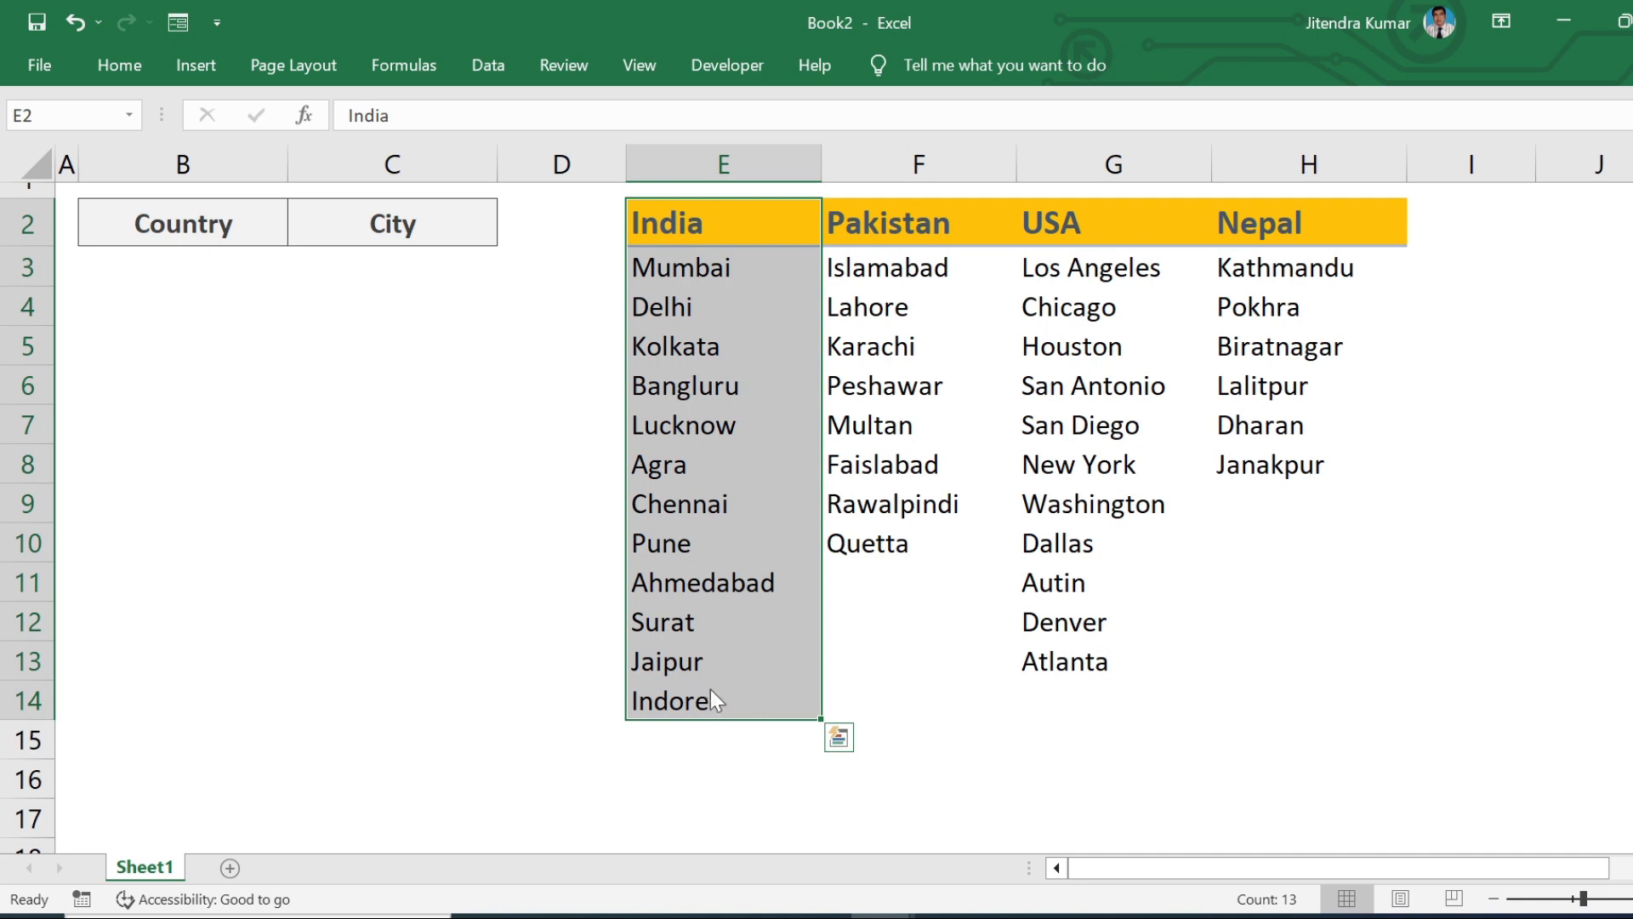
pyautogui.hotkey('ctrl', 't')
pyautogui.click(1266, 701)
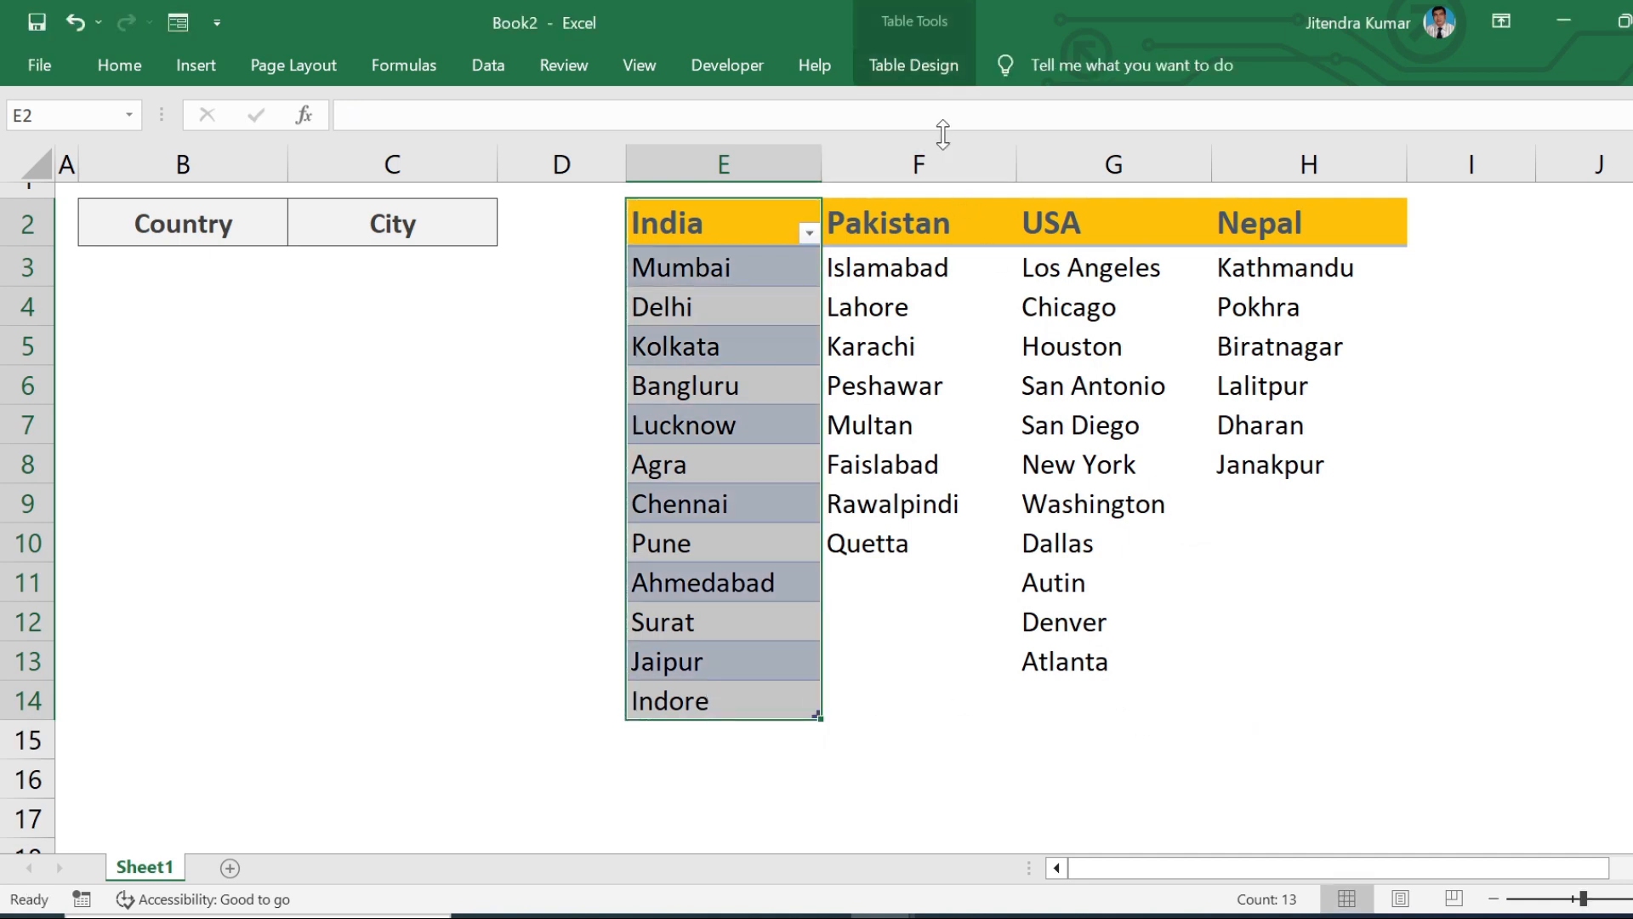
pyautogui.click(921, 71)
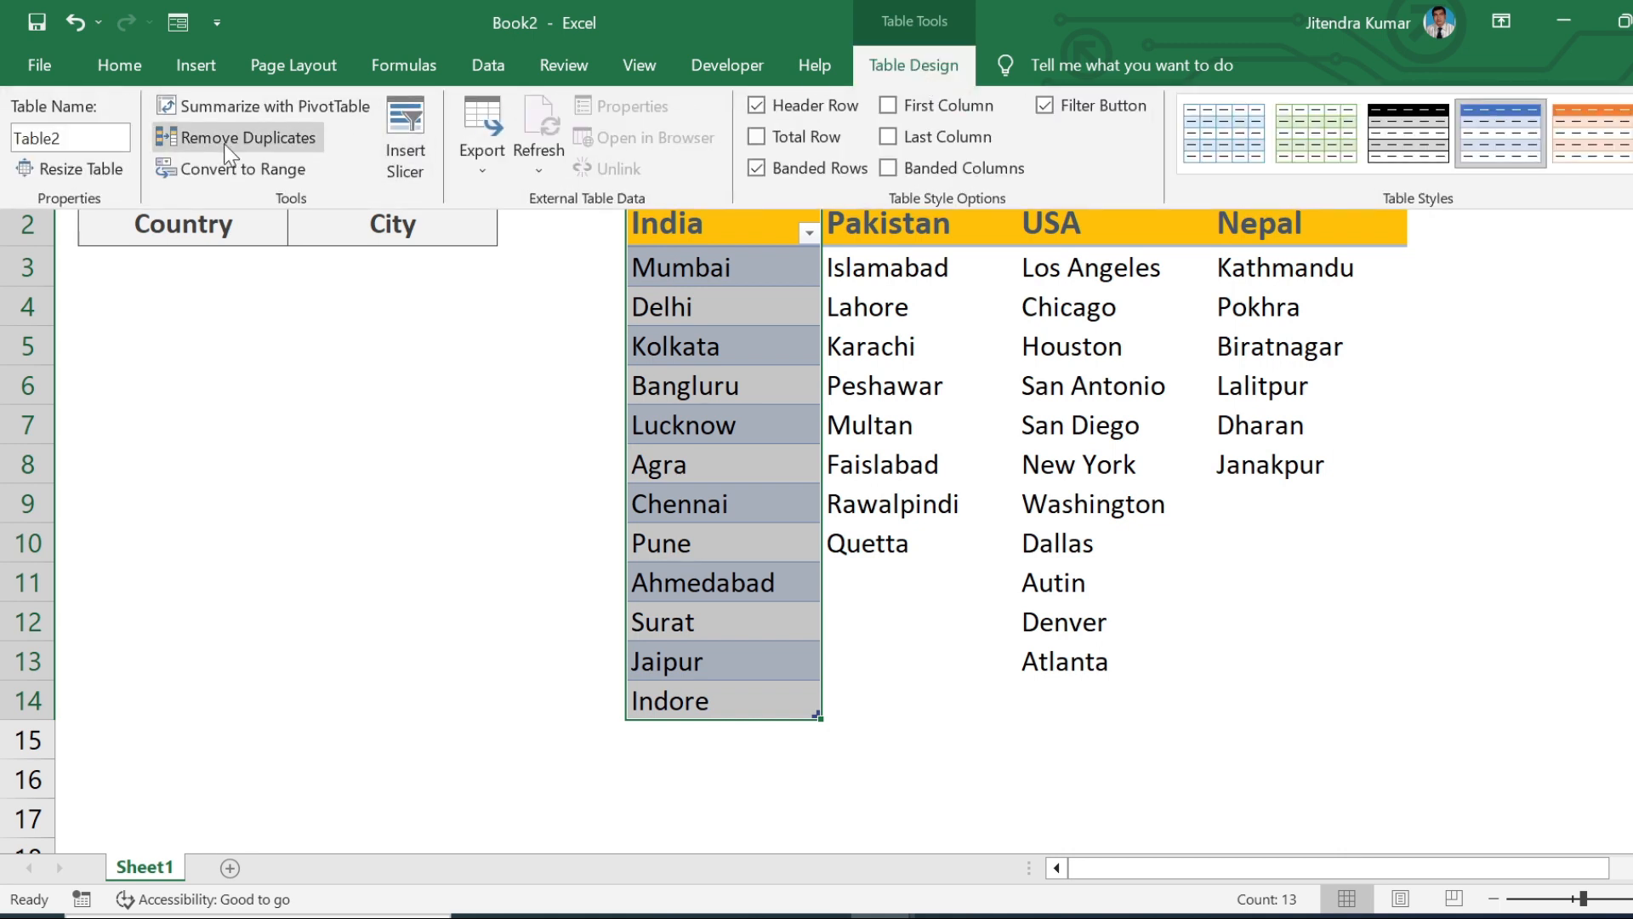
pyautogui.click(78, 138)
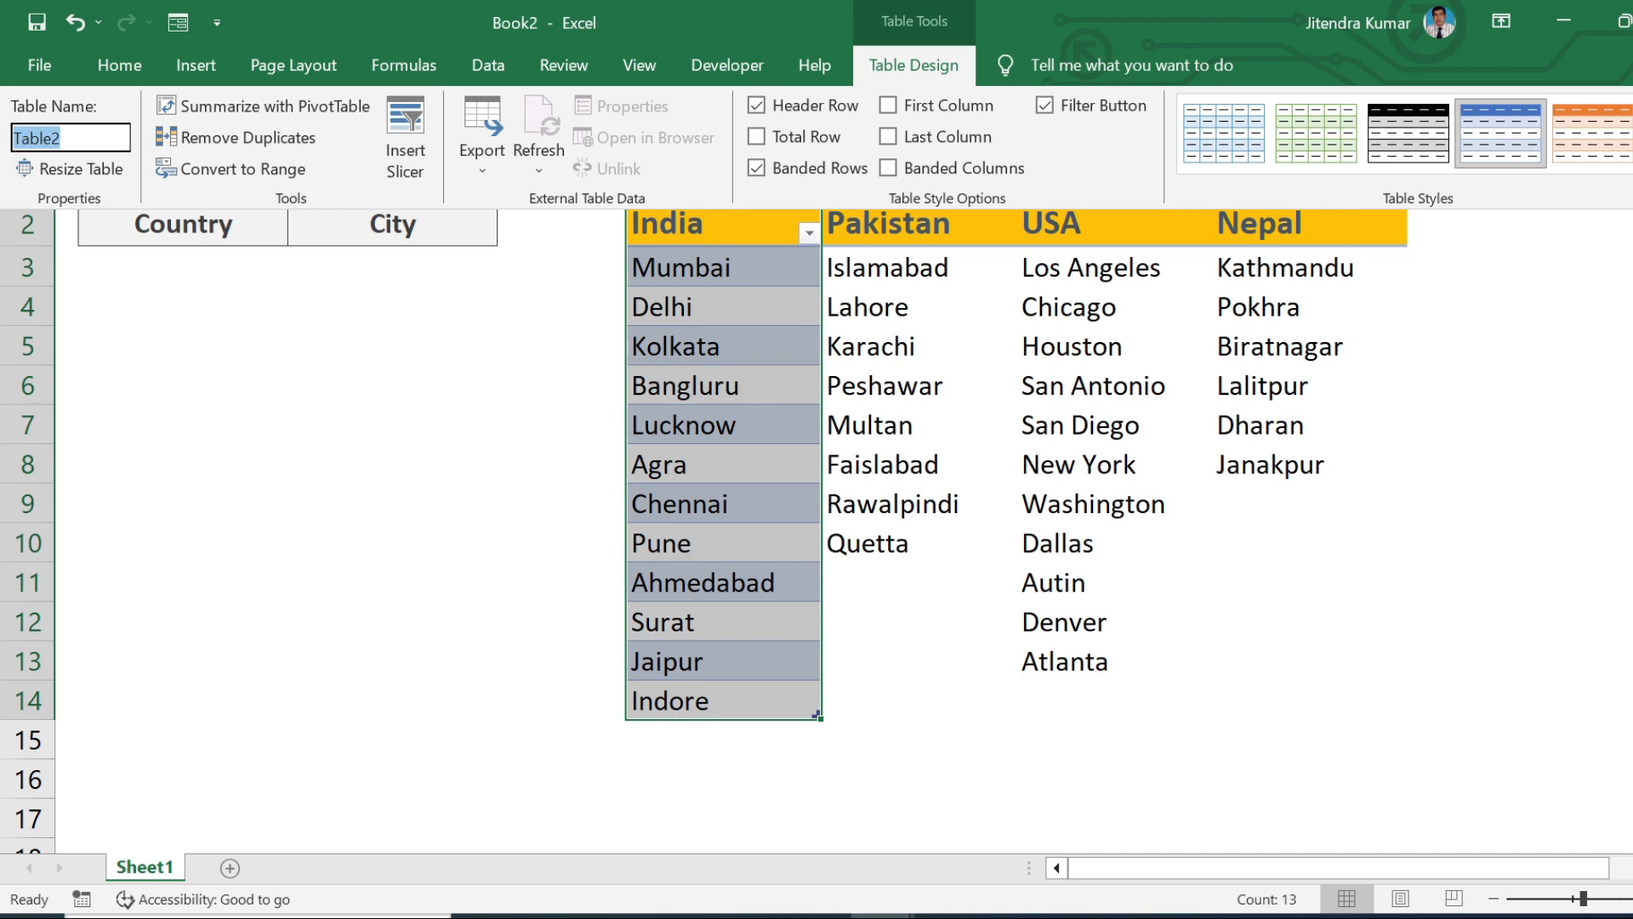
pyautogui.write('India')
pyautogui.press('Return')
pyautogui.click(1275, 534)
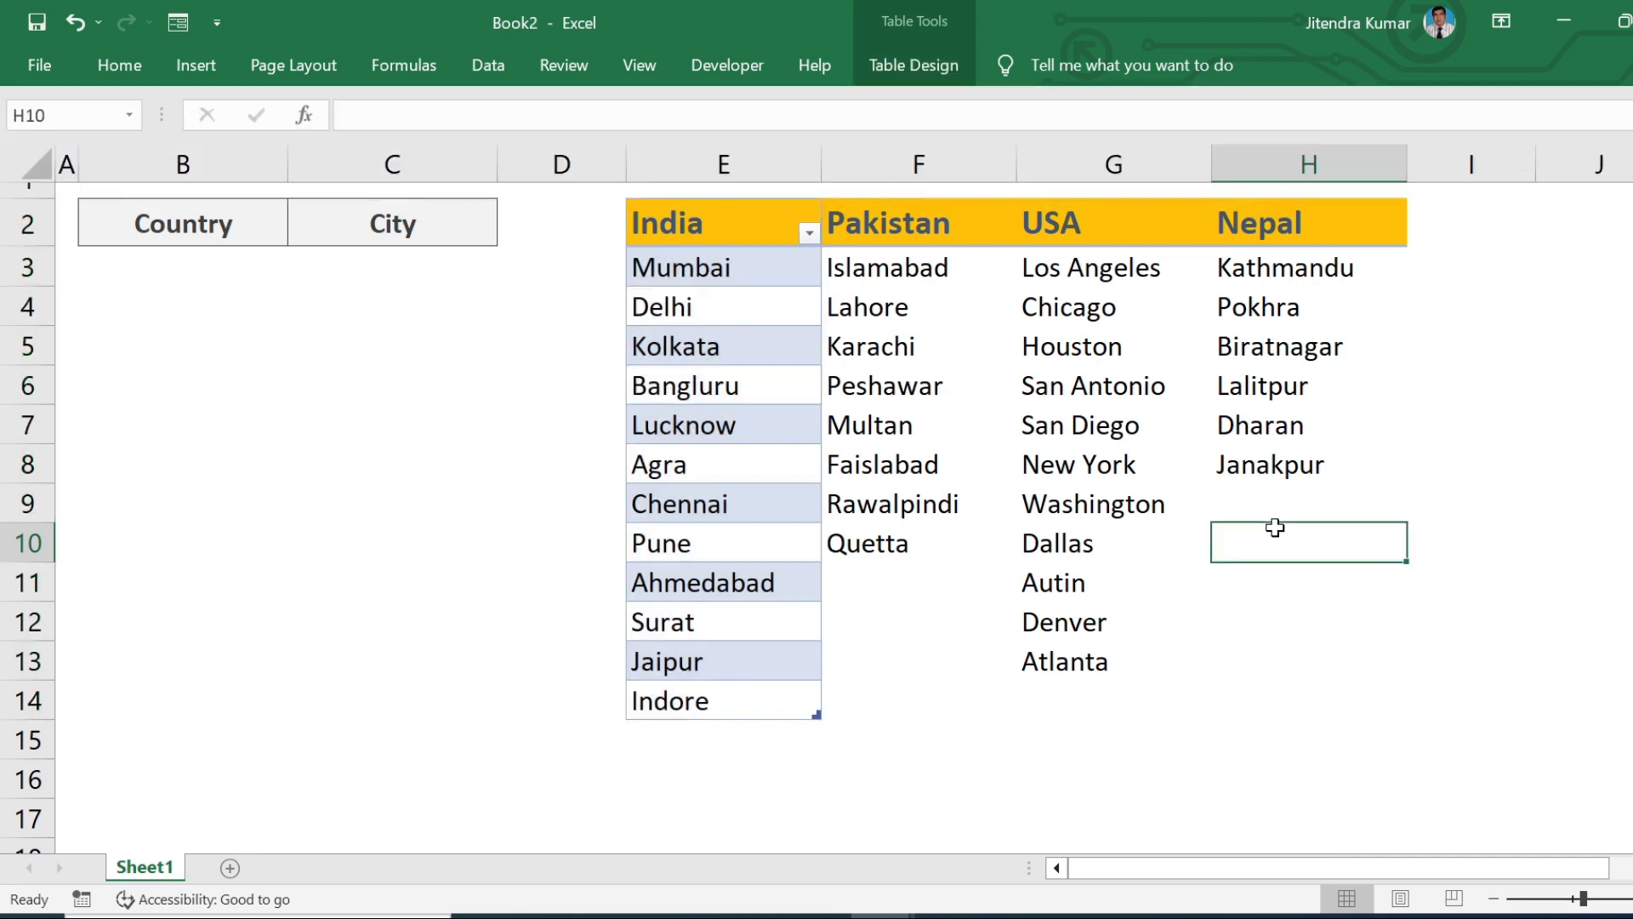
# Convert the Pakistan list in F2:F10 into a table with headers and name the table Pakistan.
pyautogui.moveTo(957, 224); pyautogui.dragTo(956, 544)
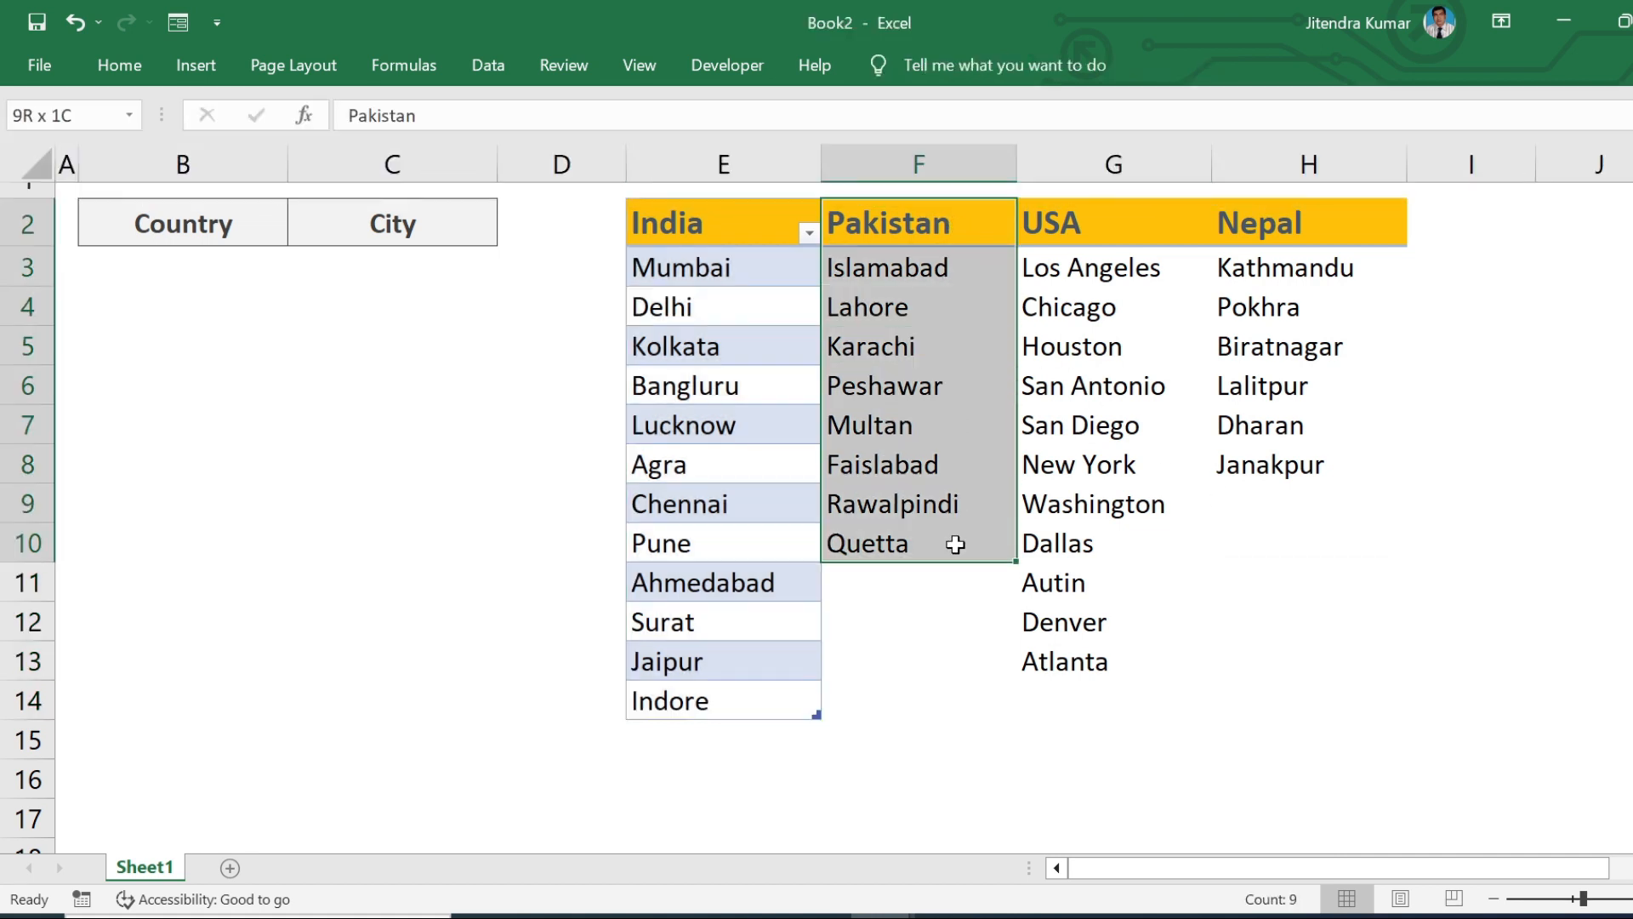
pyautogui.hotkey('ctrl', 't')
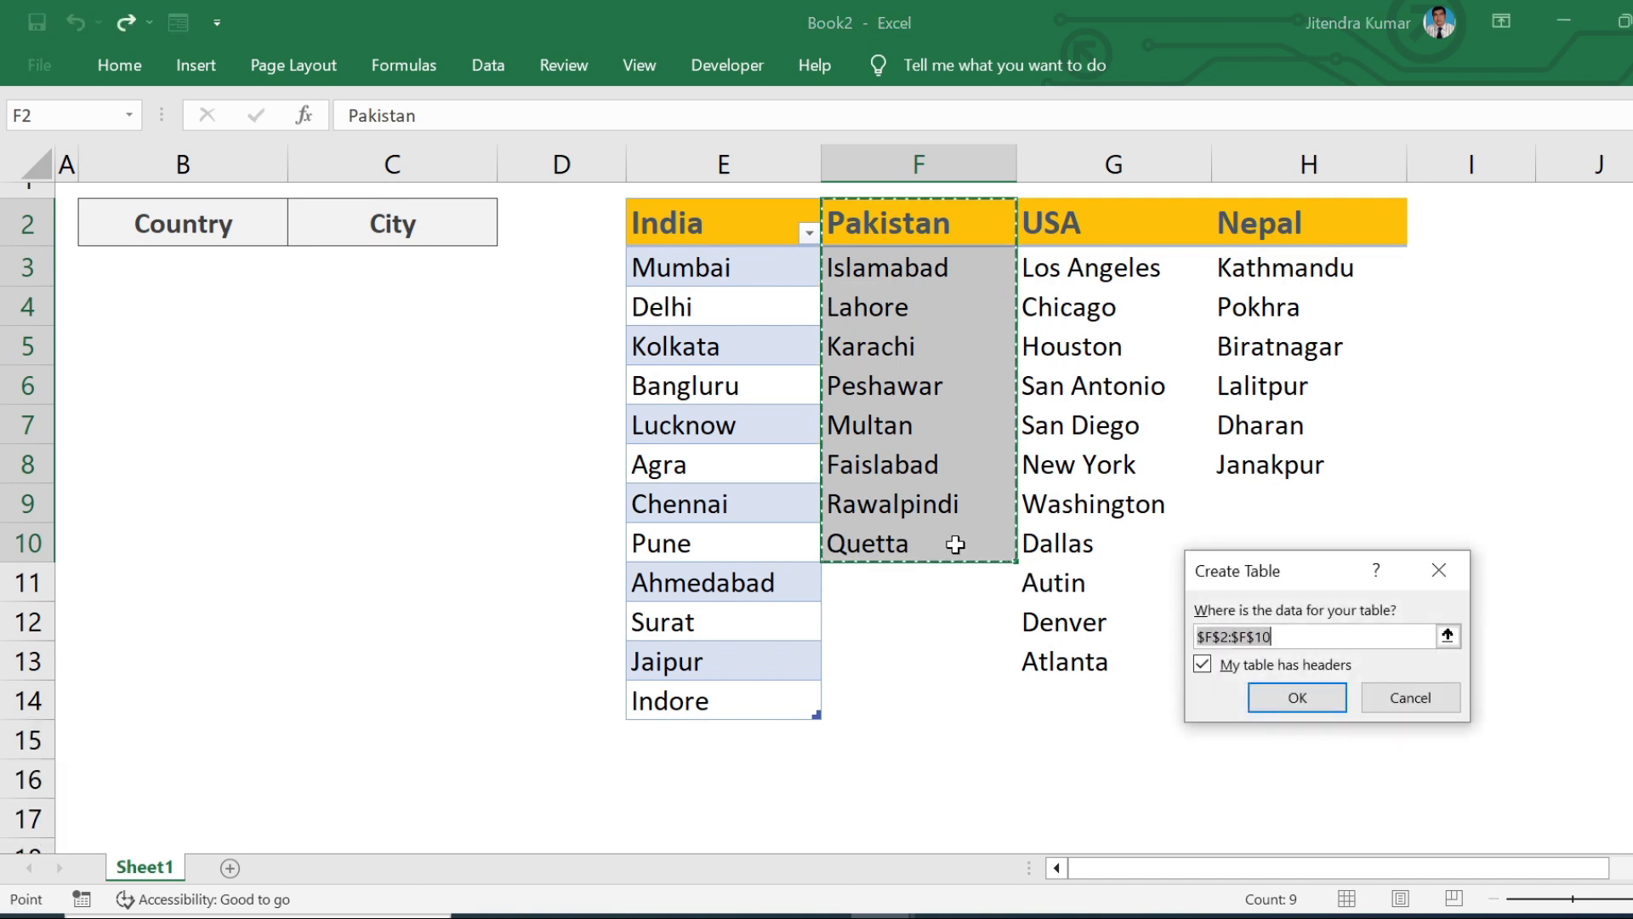
pyautogui.click(1331, 695)
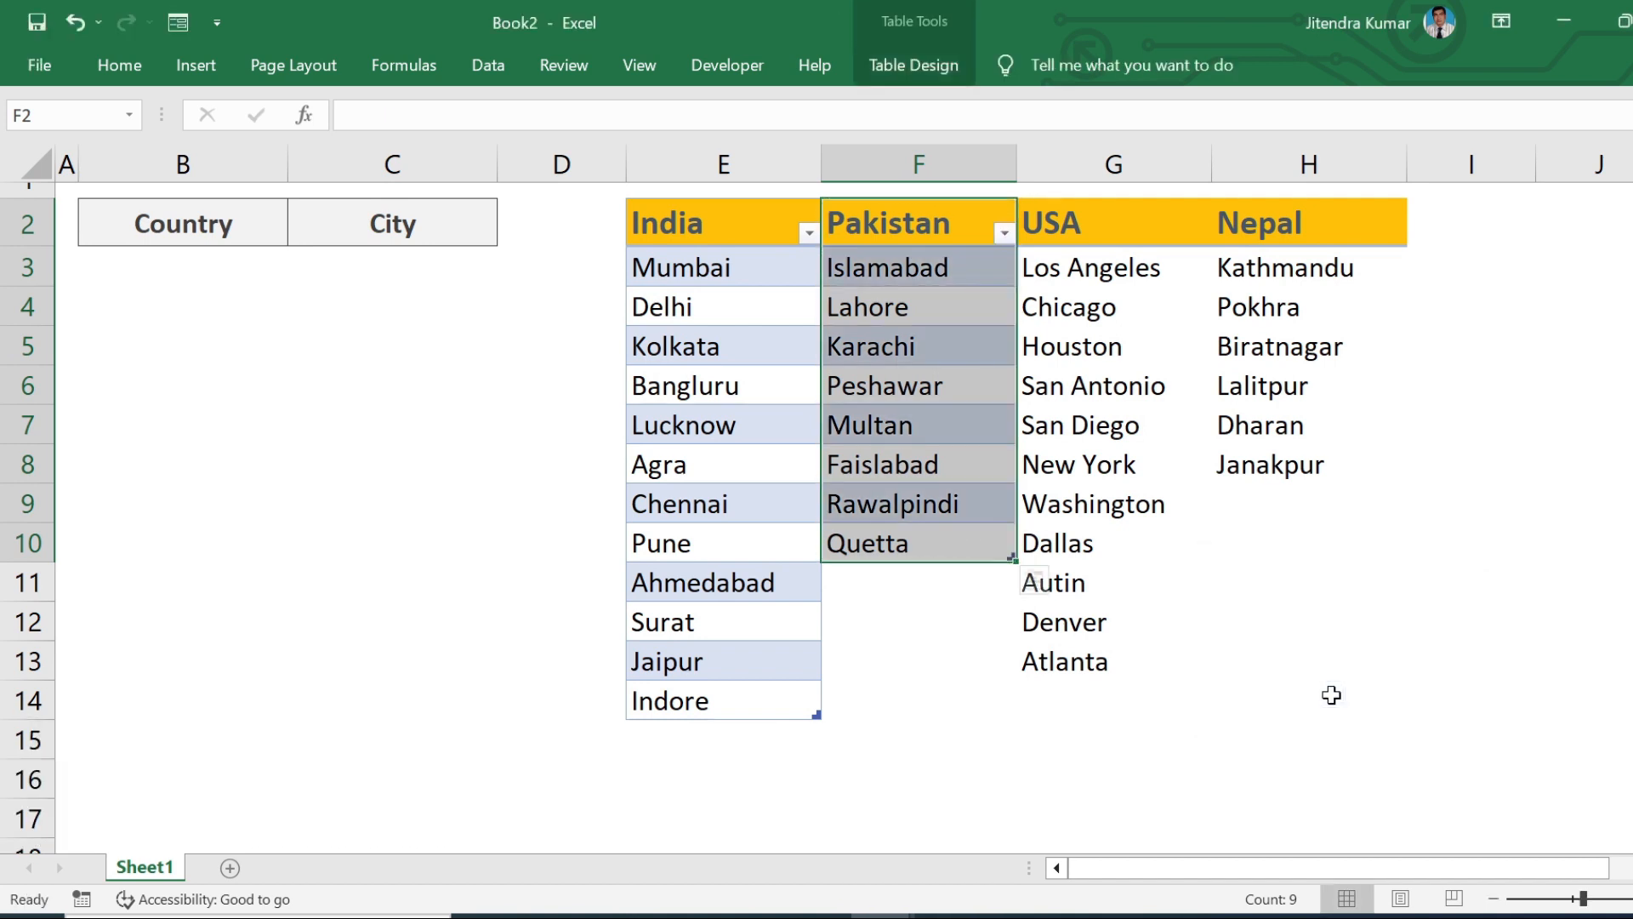
pyautogui.click(946, 75)
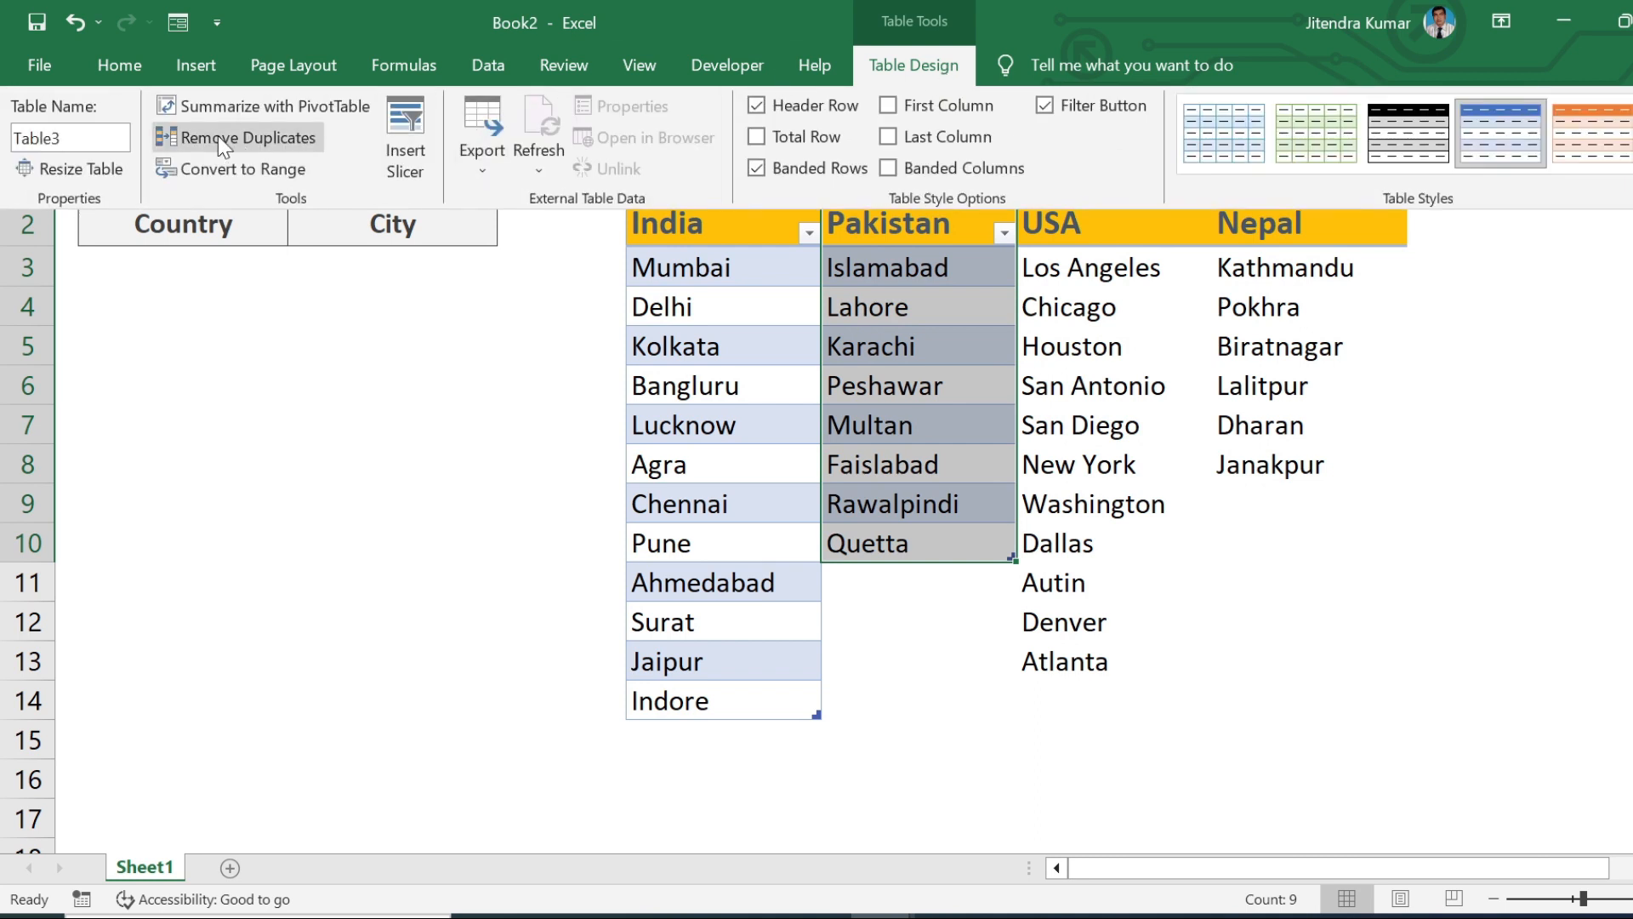
pyautogui.click(68, 137)
pyautogui.write('Pakistan')
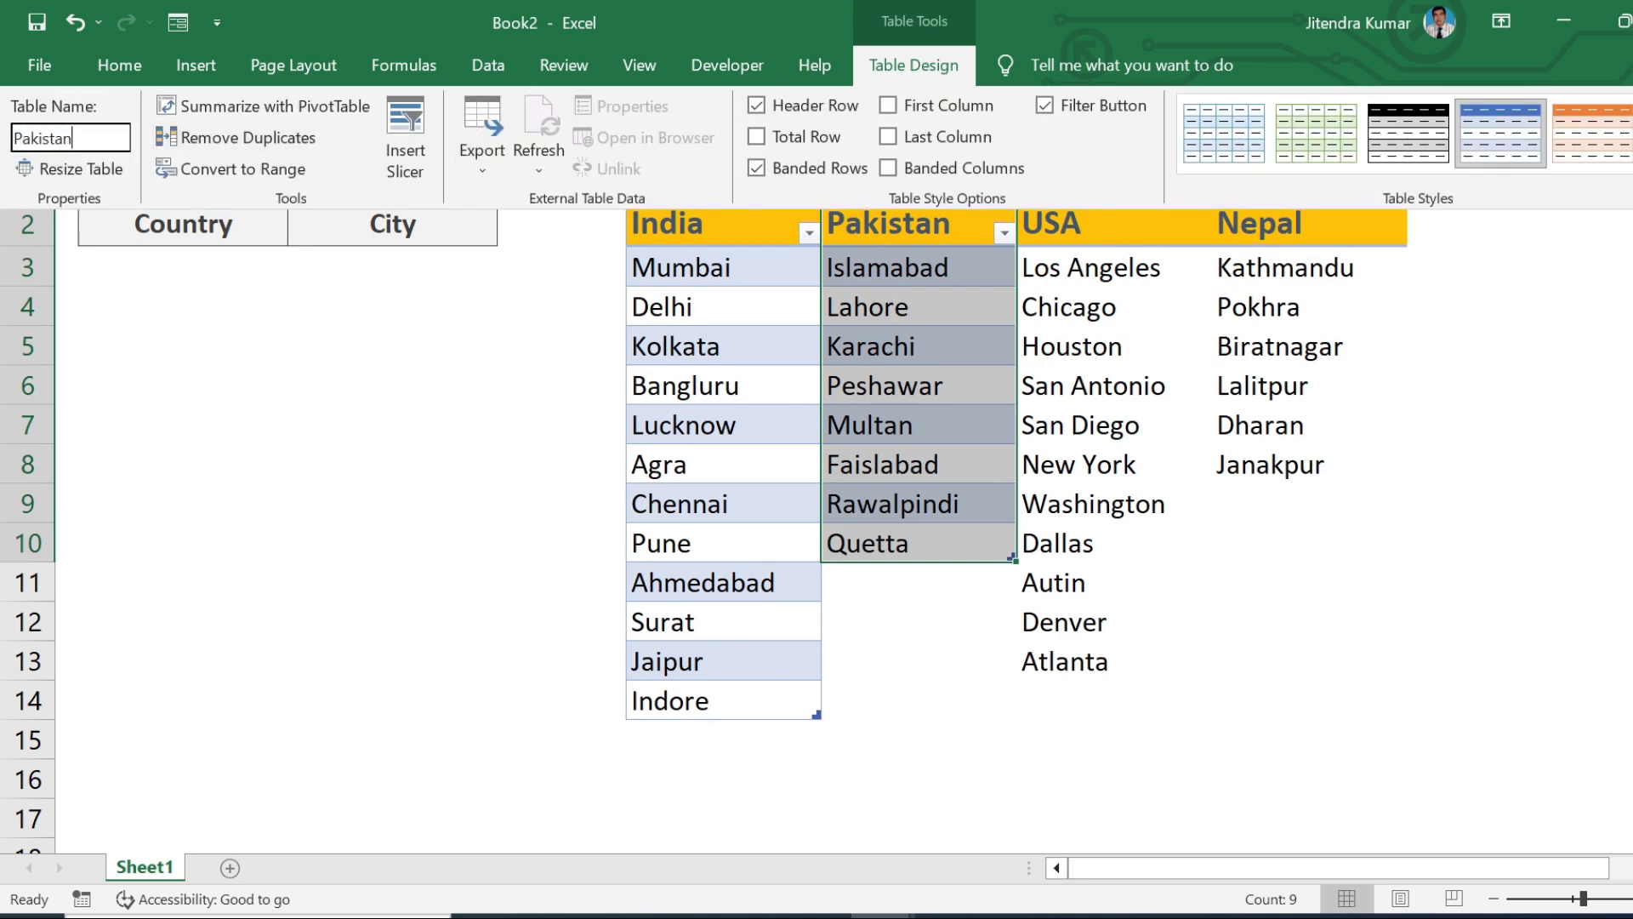
pyautogui.press('Return')
# Convert the USA list in G2:G13 into a table with headers and name the table USA.
pyautogui.moveTo(1101, 226); pyautogui.dragTo(1102, 670)
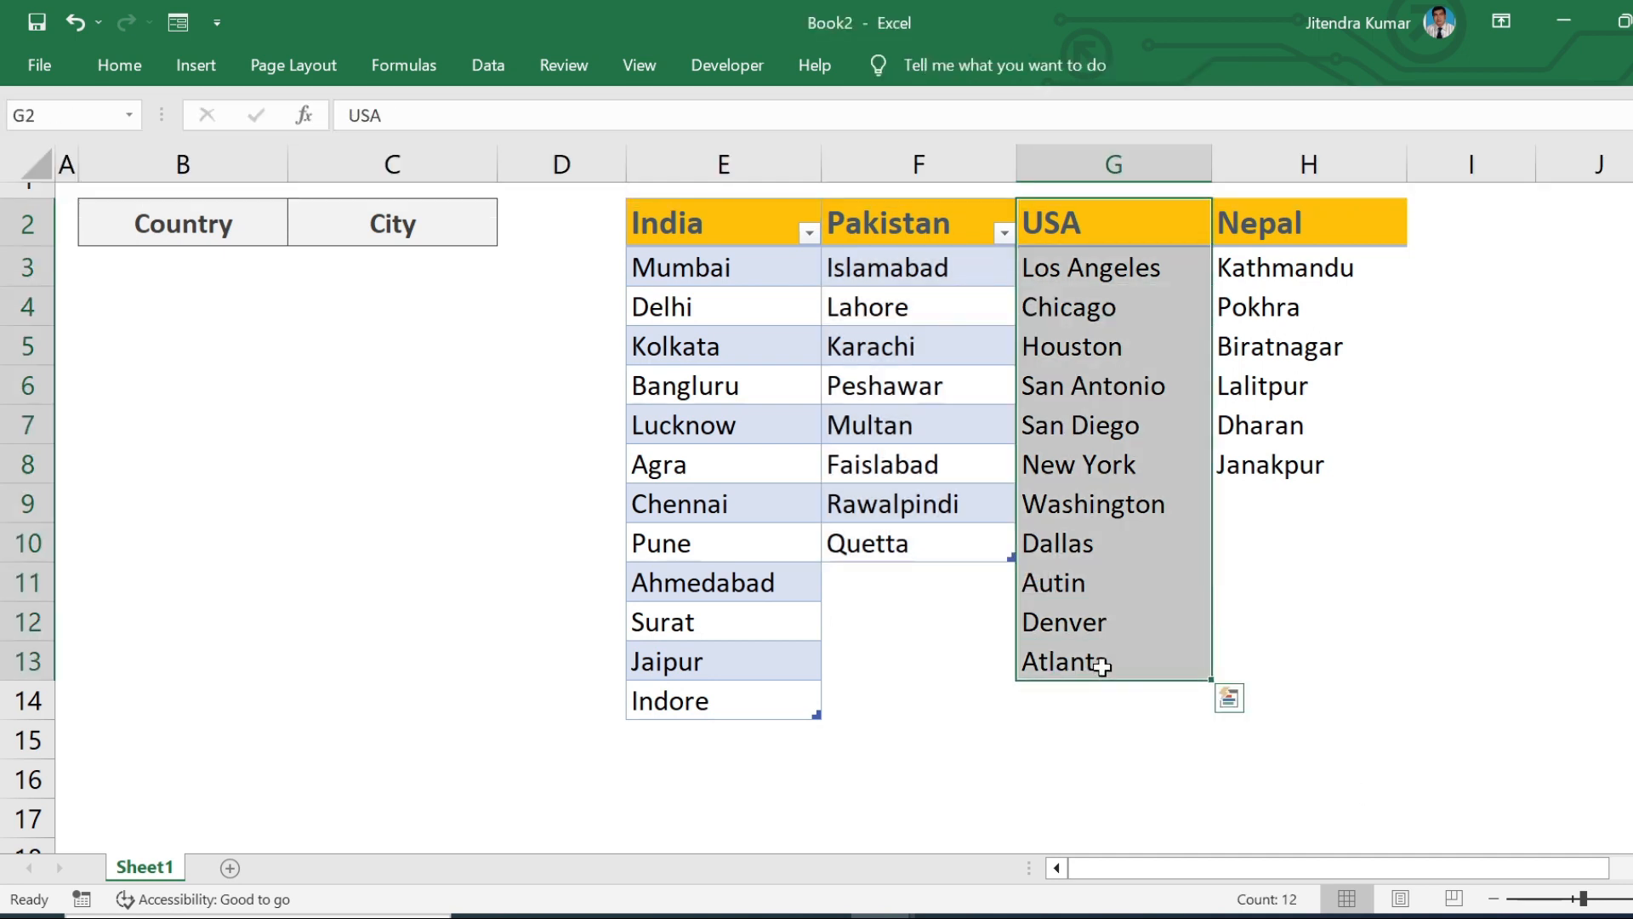
pyautogui.hotkey('ctrl', 't')
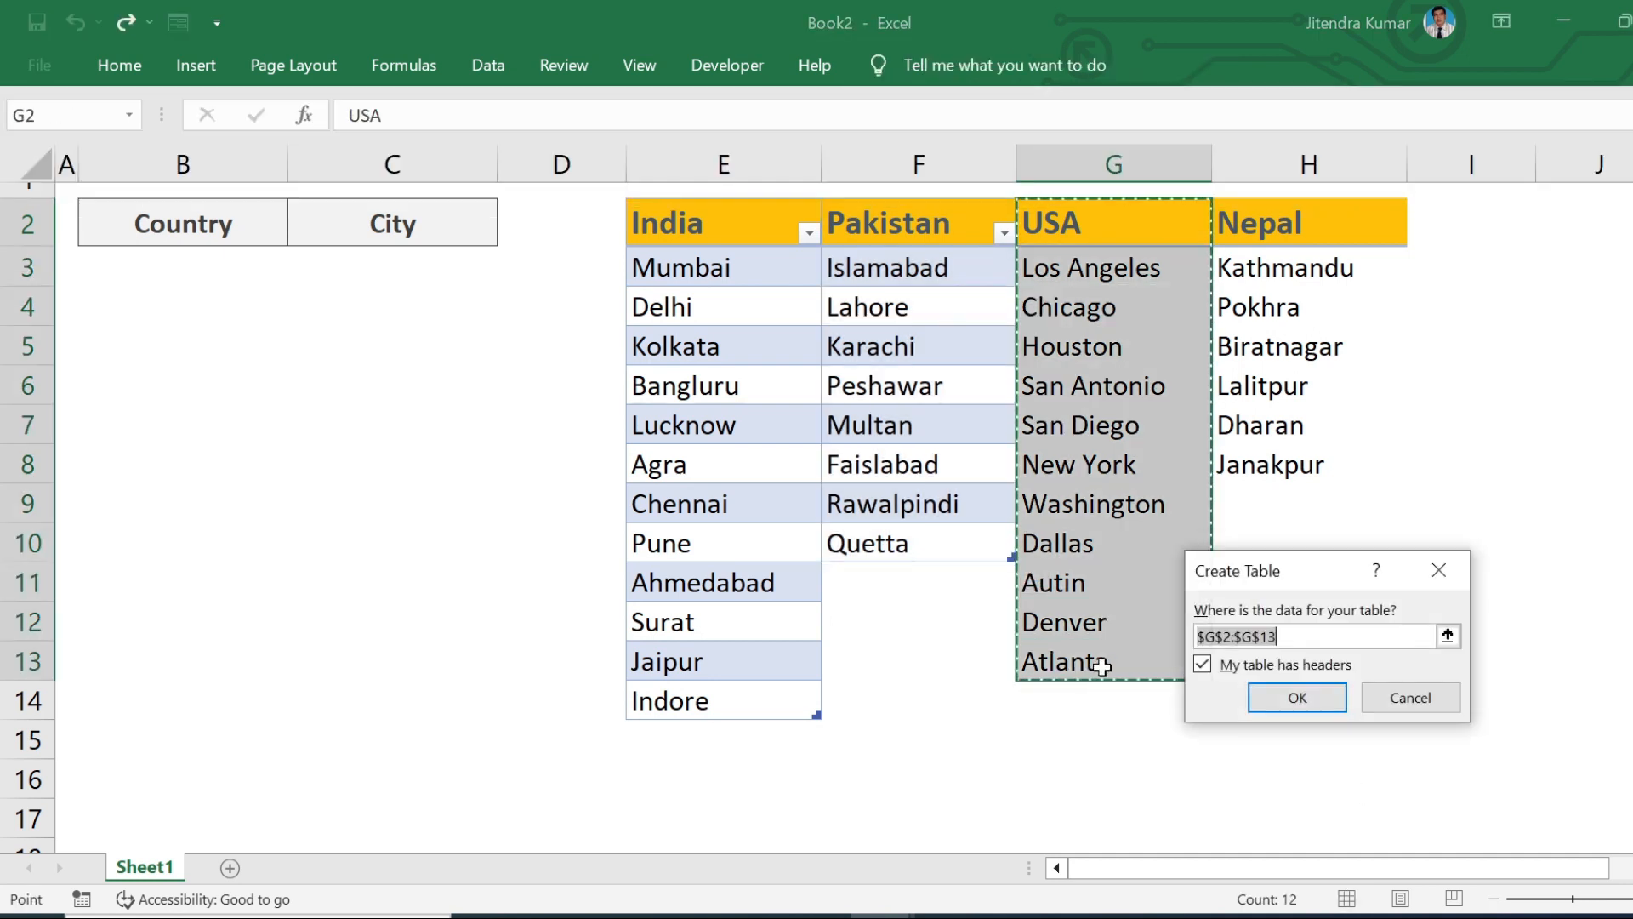
pyautogui.click(1332, 706)
pyautogui.click(936, 65)
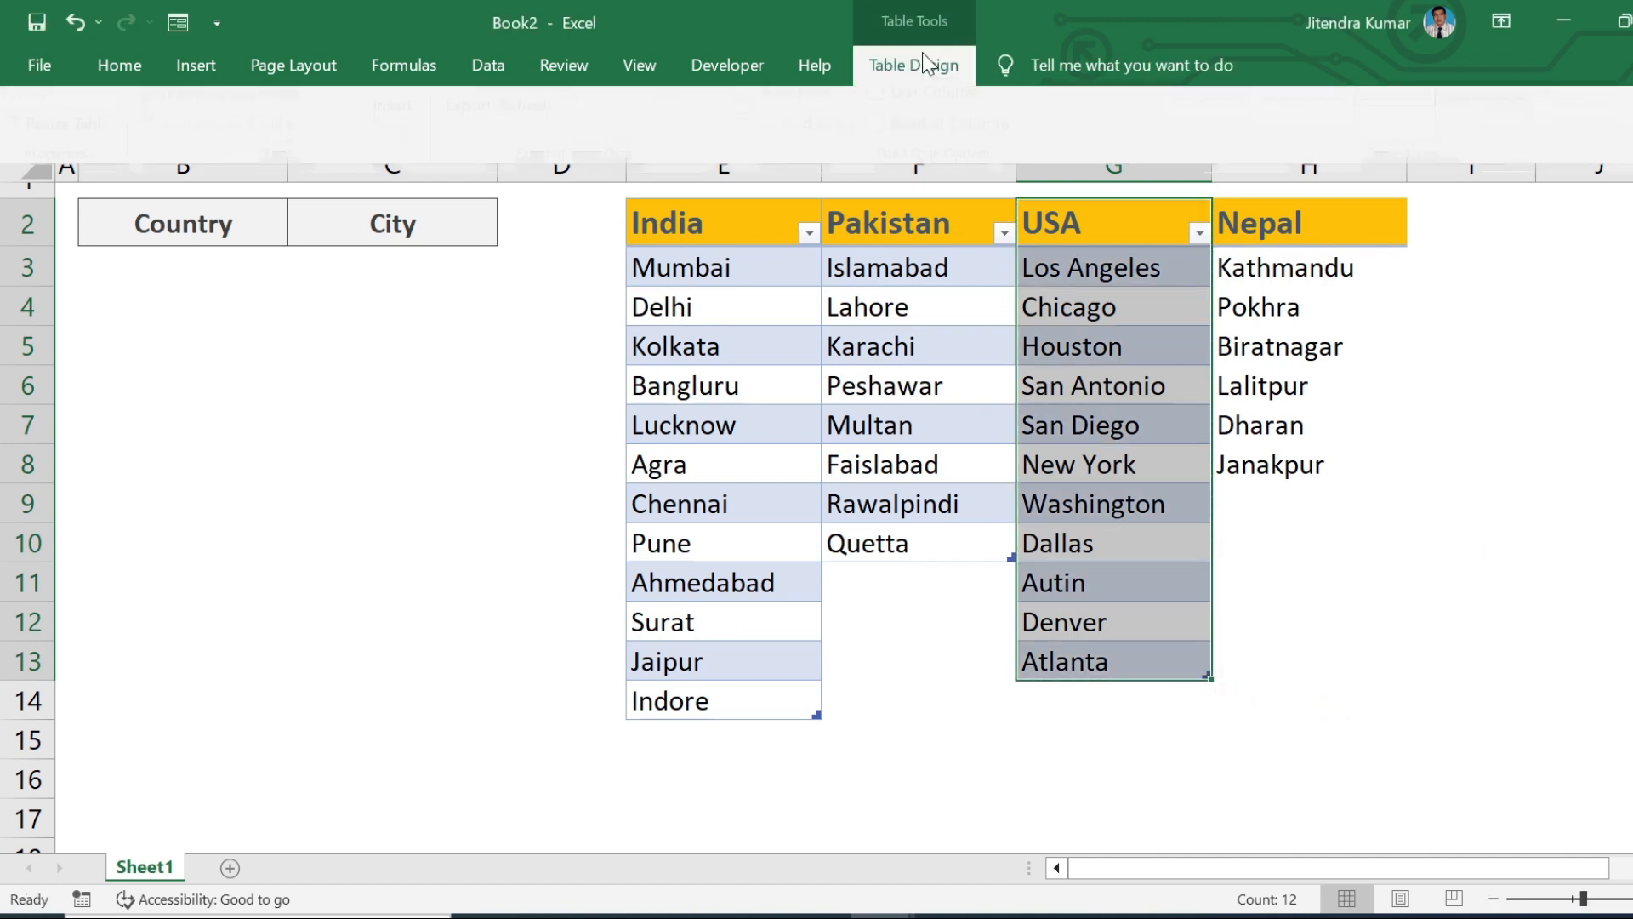
pyautogui.click(106, 138)
pyautogui.write('USA')
pyautogui.click(1332, 666)
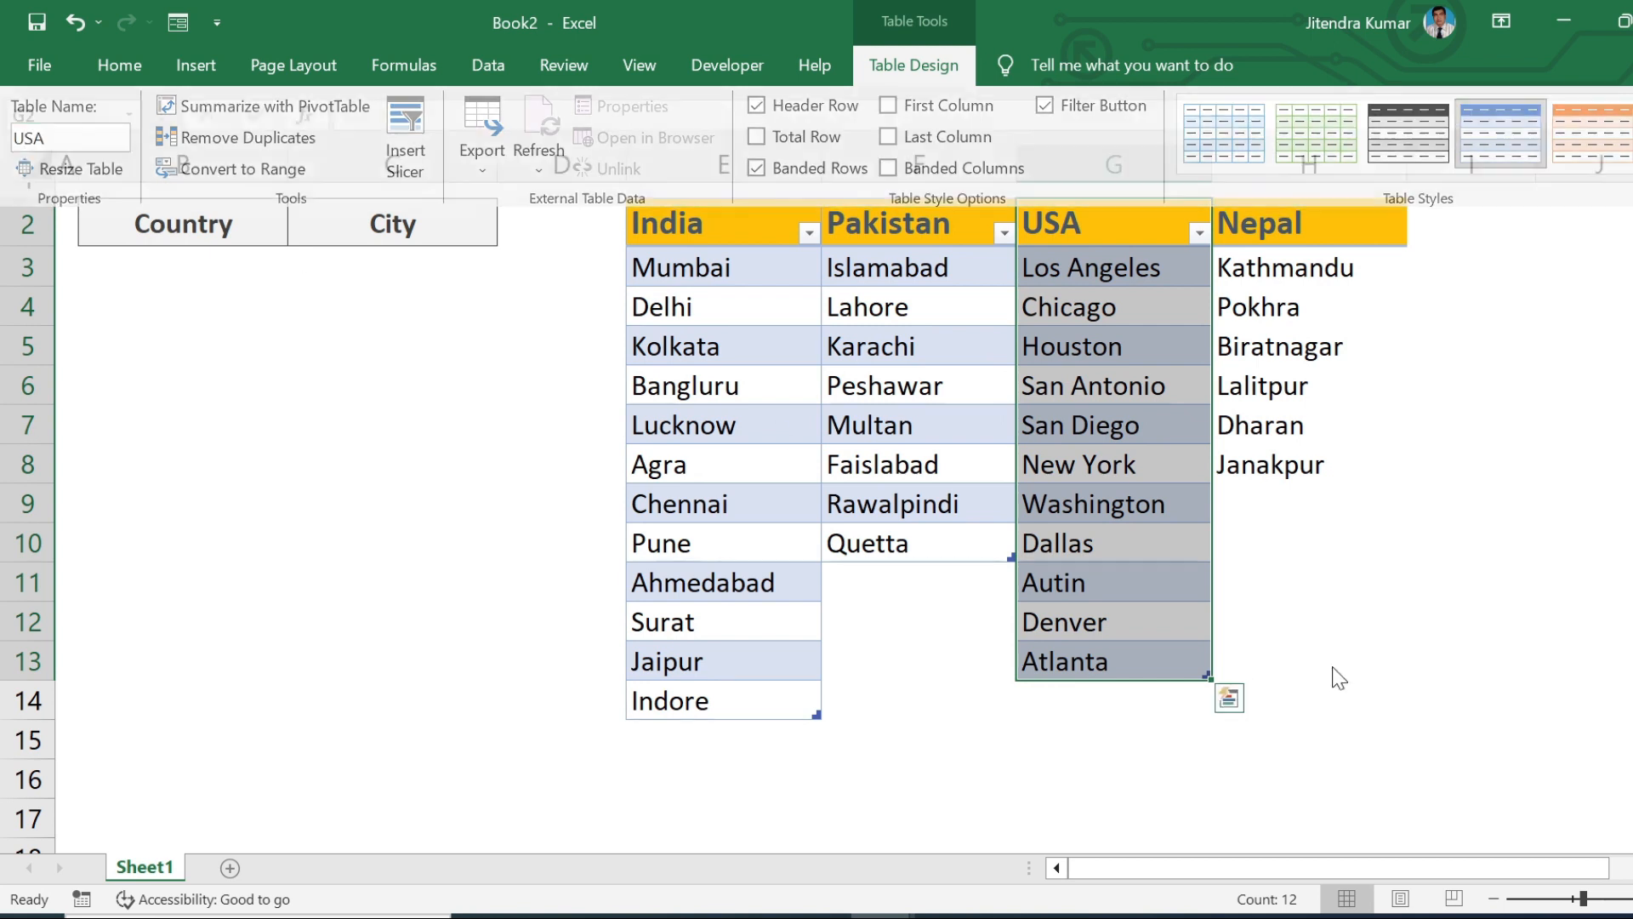
# Convert the Nepal list in H2:H8 into a table with headers and name the table Nepal.
pyautogui.moveTo(1264, 223); pyautogui.dragTo(1294, 459)
pyautogui.hotkey('ctrl', 't')
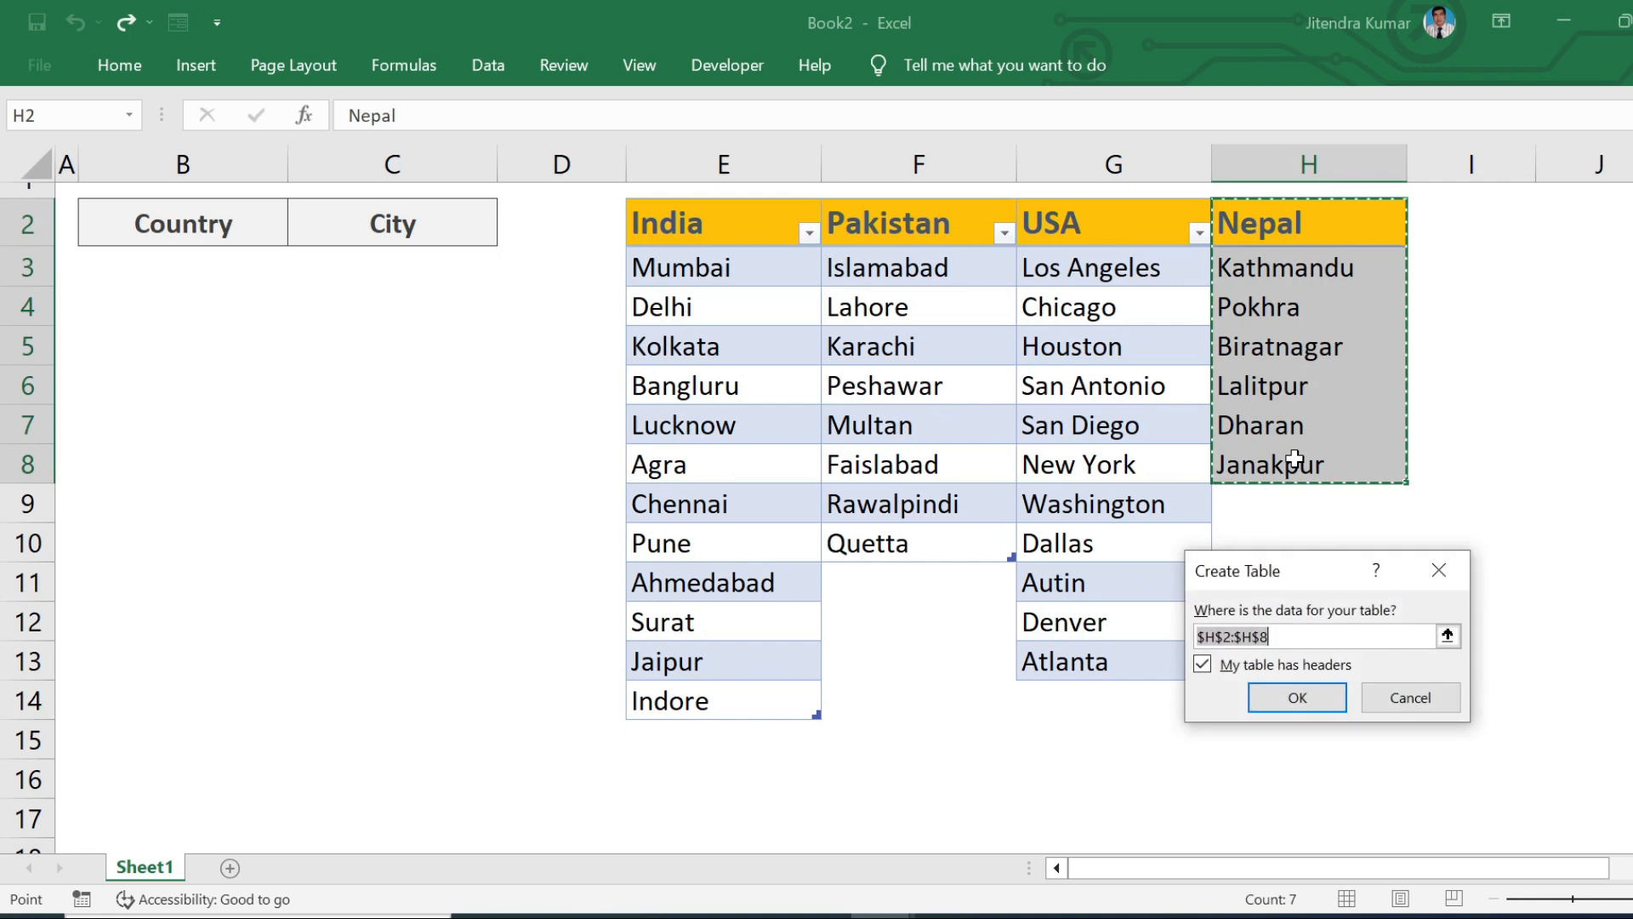
pyautogui.click(1314, 703)
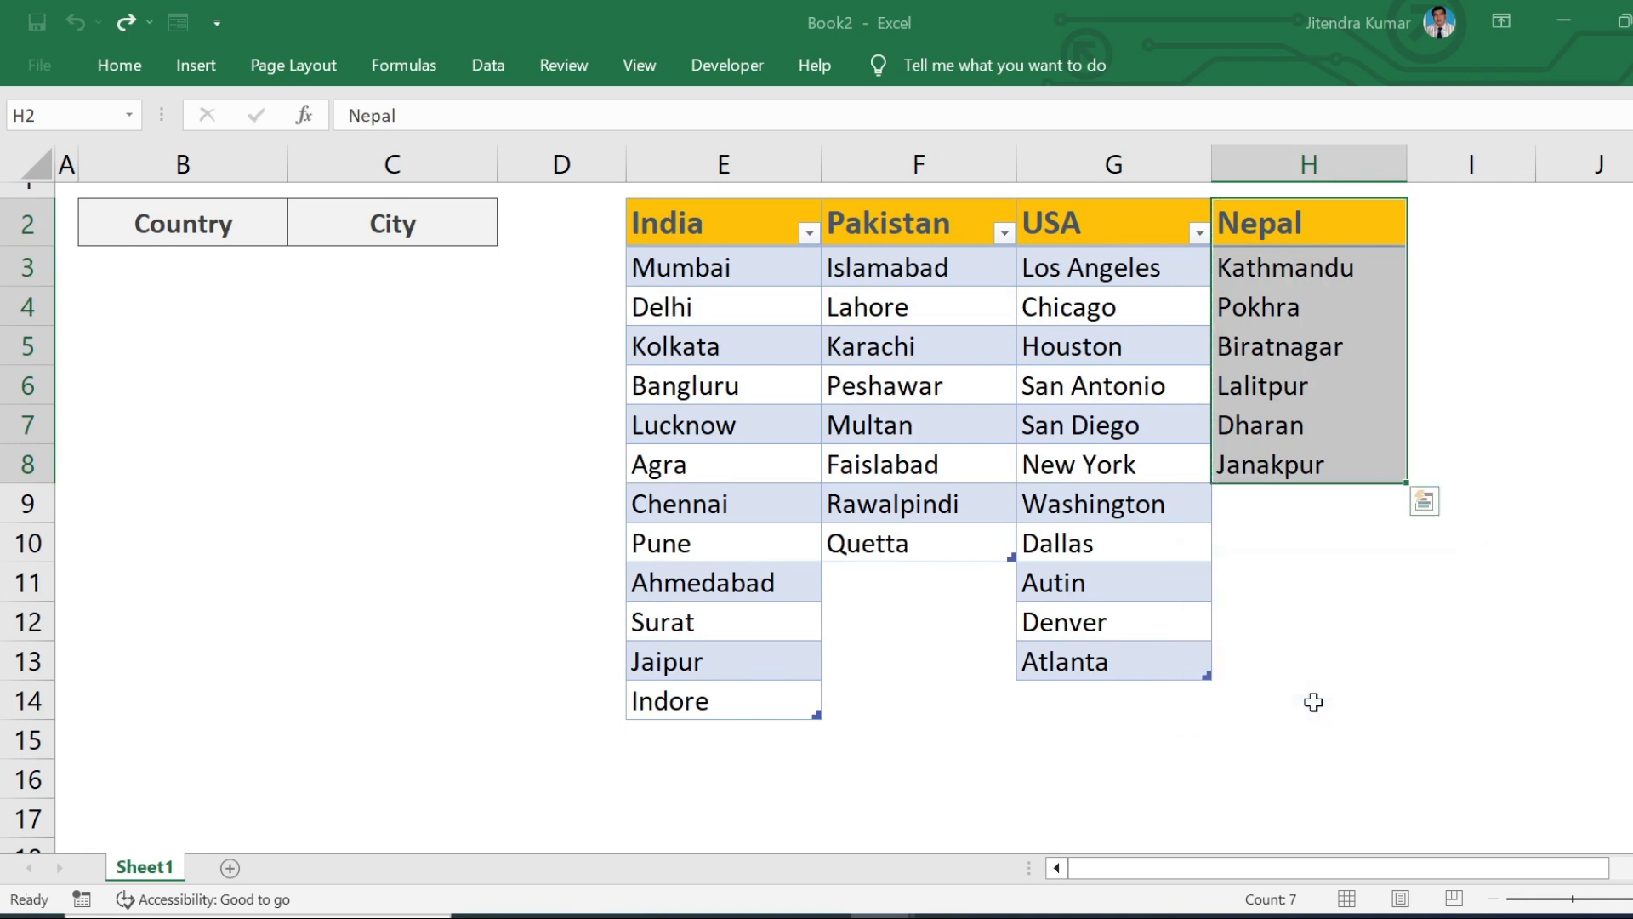
pyautogui.click(882, 75)
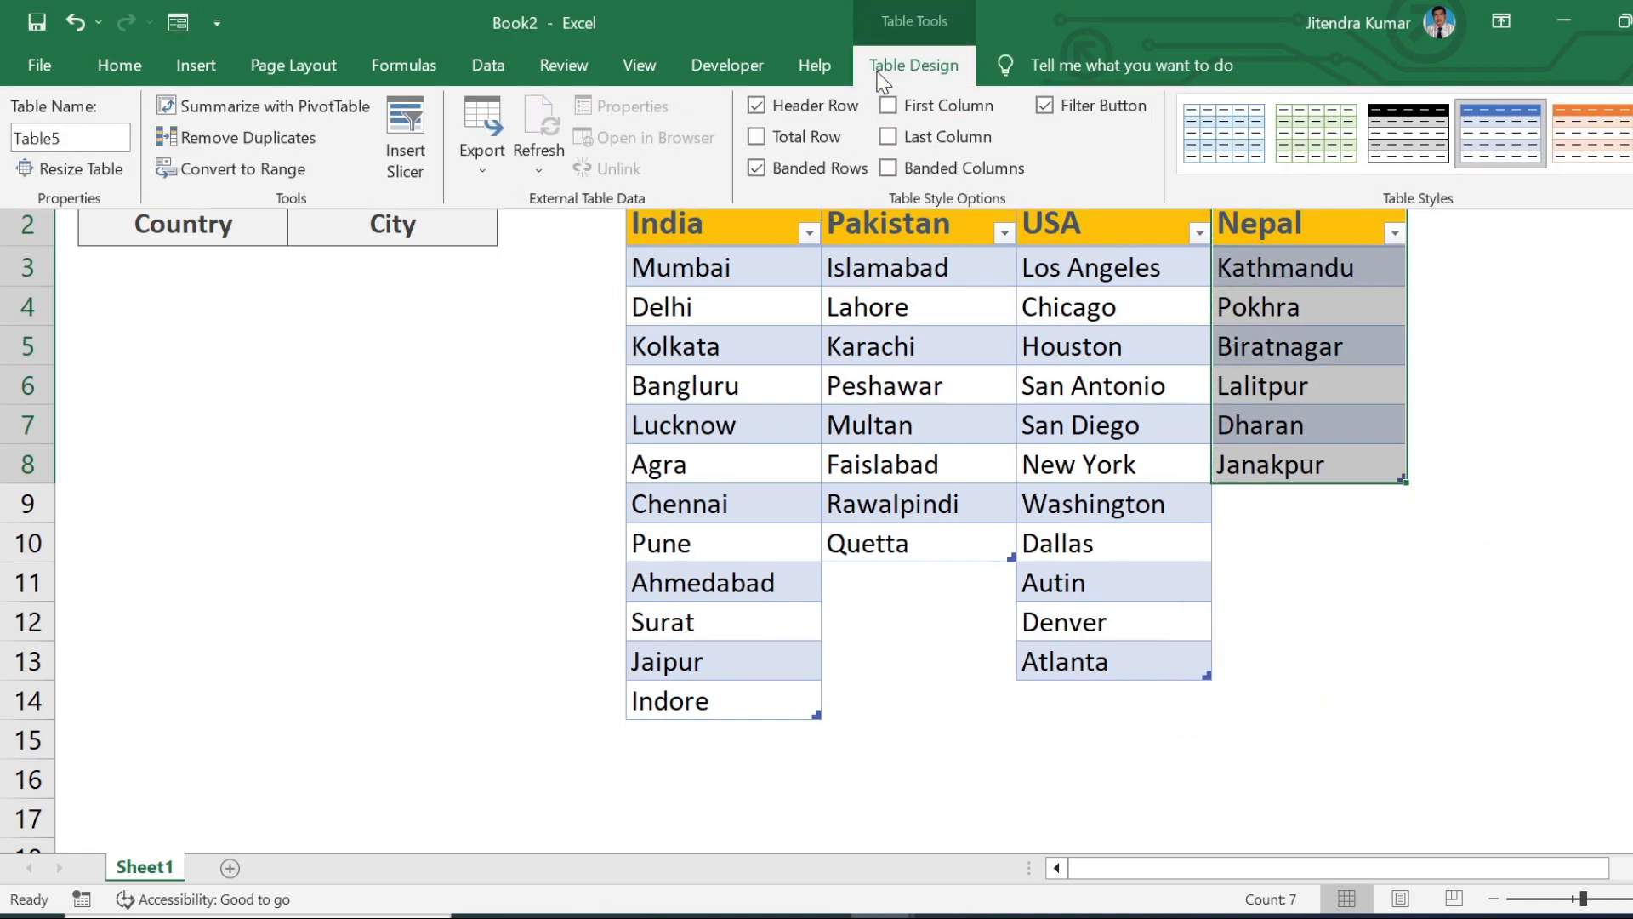
pyautogui.write('Nepal')
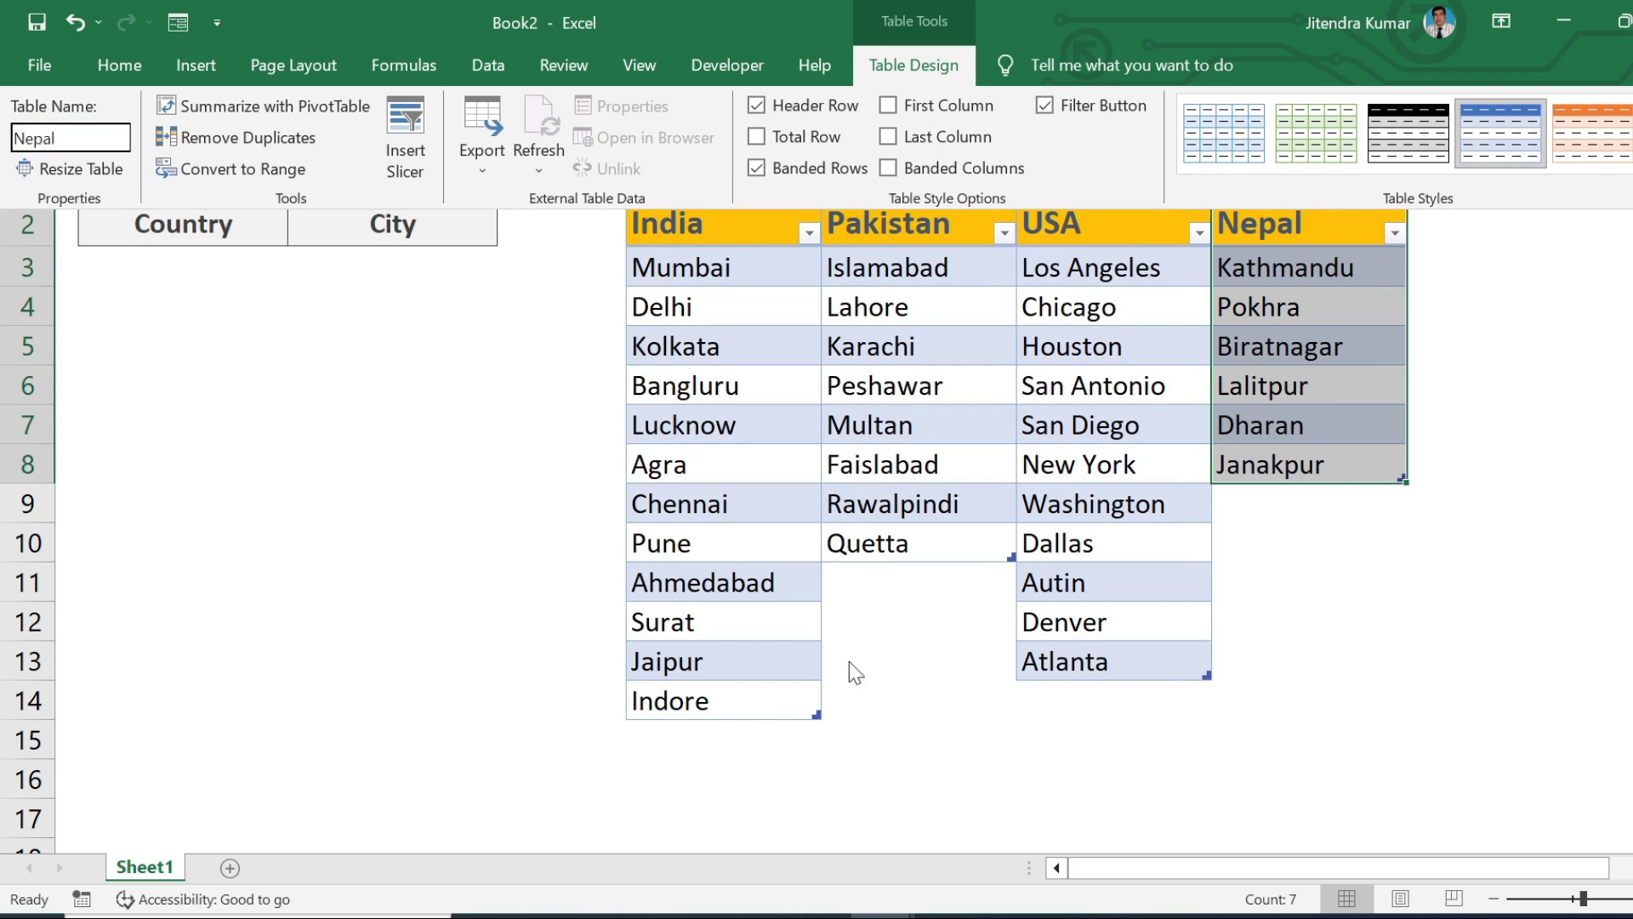
pyautogui.click(1322, 763)
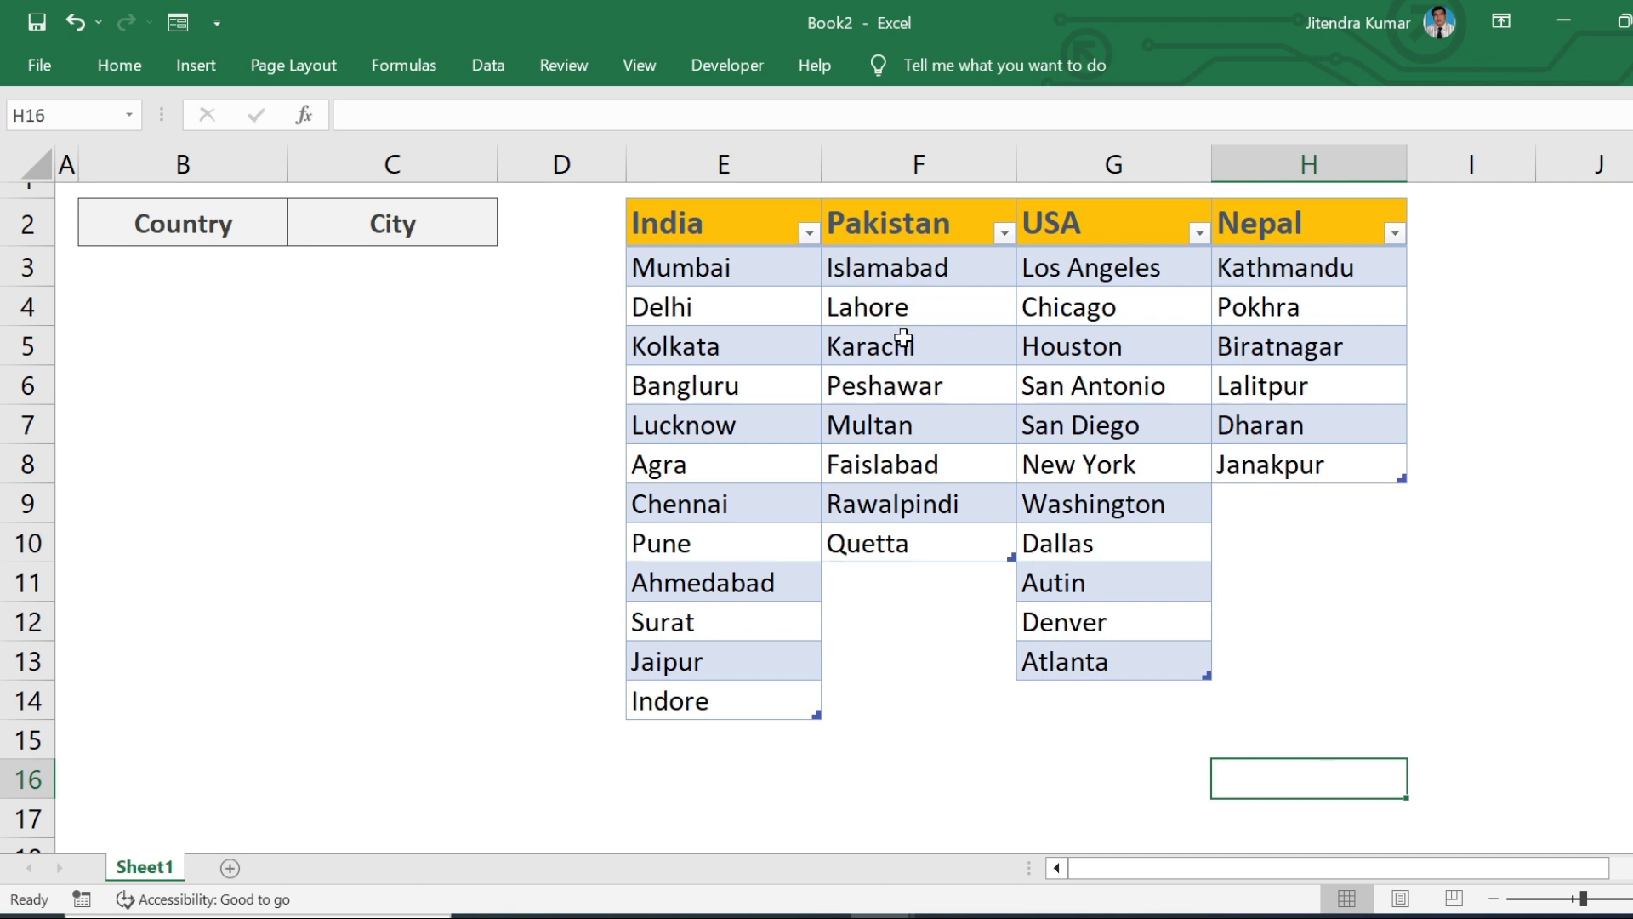
# Clear the table style from the India, Pakistan, USA and Nepal tables in E3:H14.
pyautogui.moveTo(646, 263); pyautogui.dragTo(1313, 695)
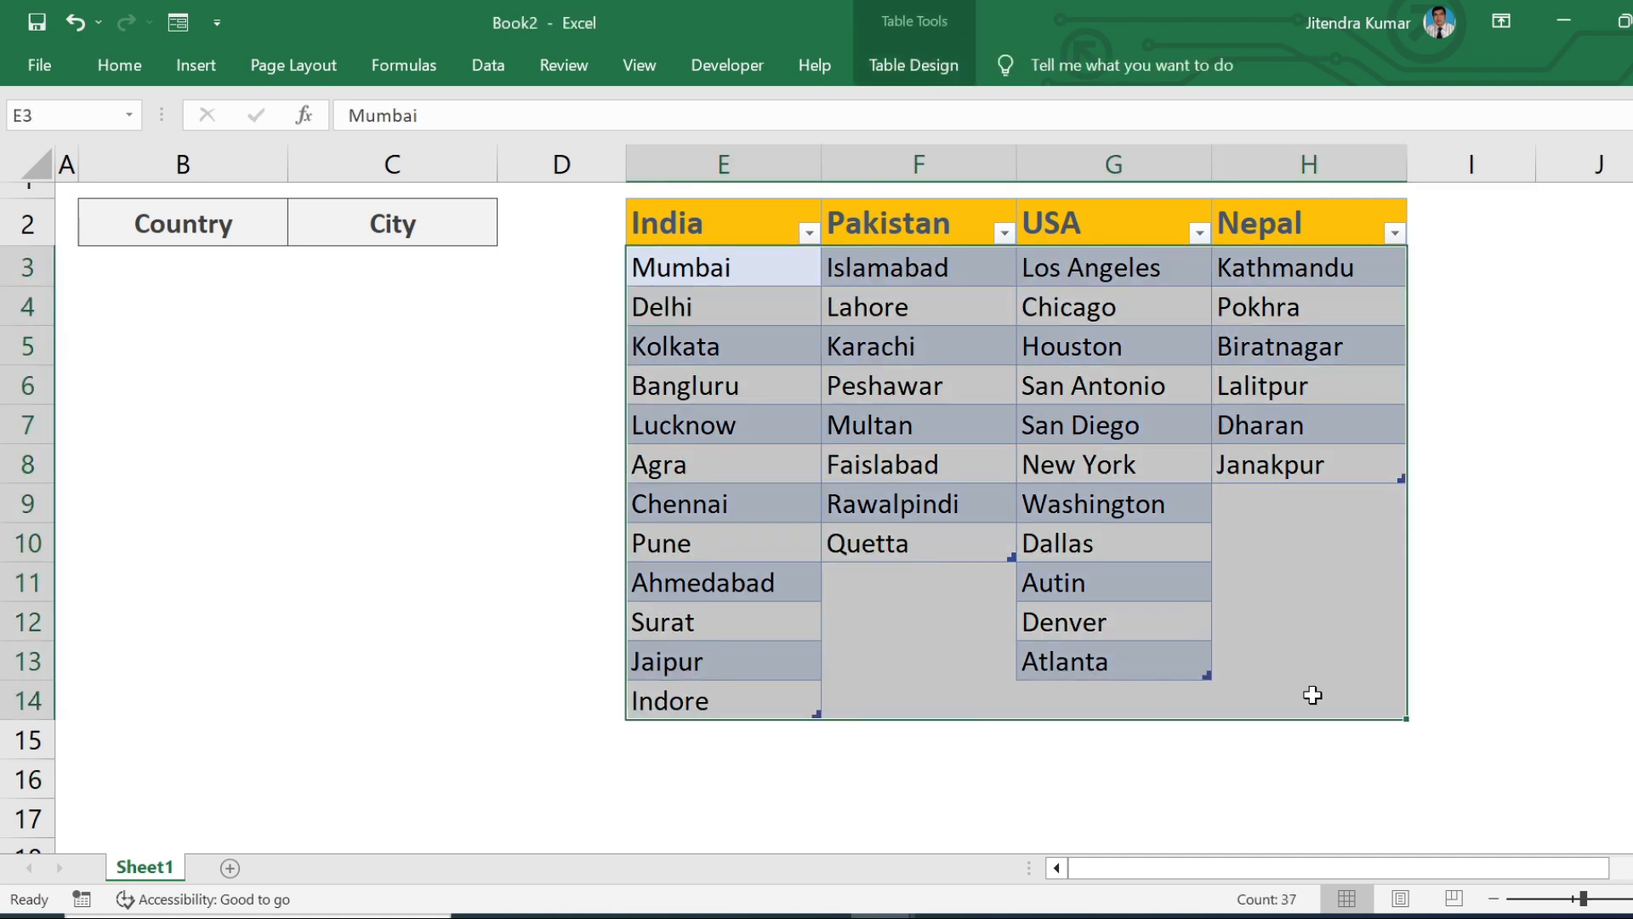
pyautogui.click(936, 71)
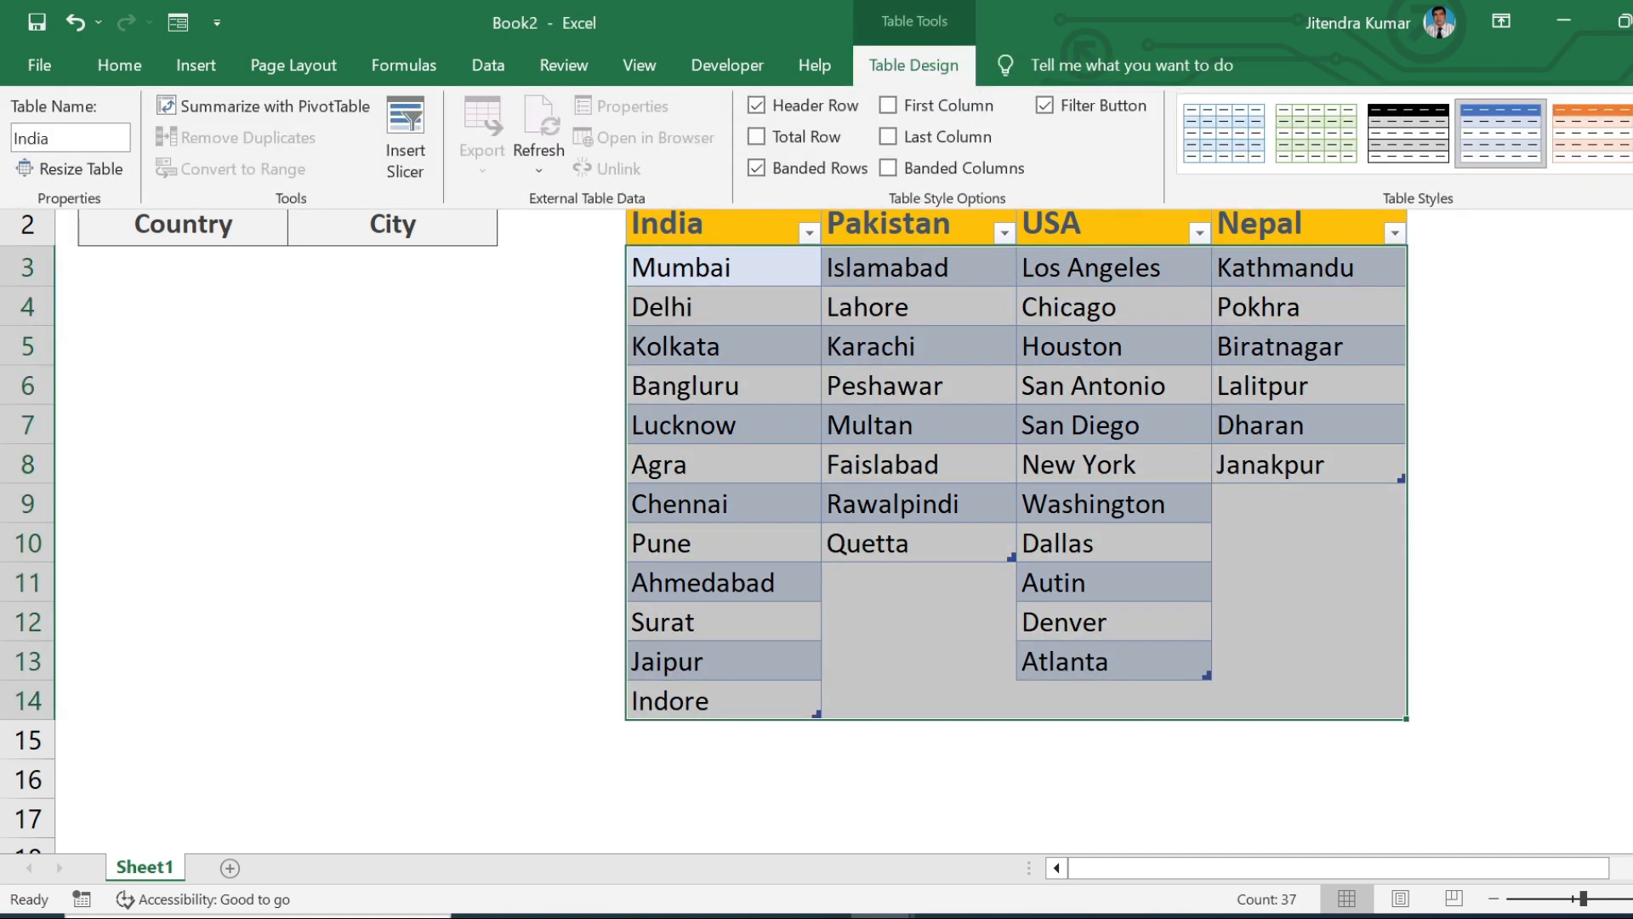
pyautogui.click(1627, 179)
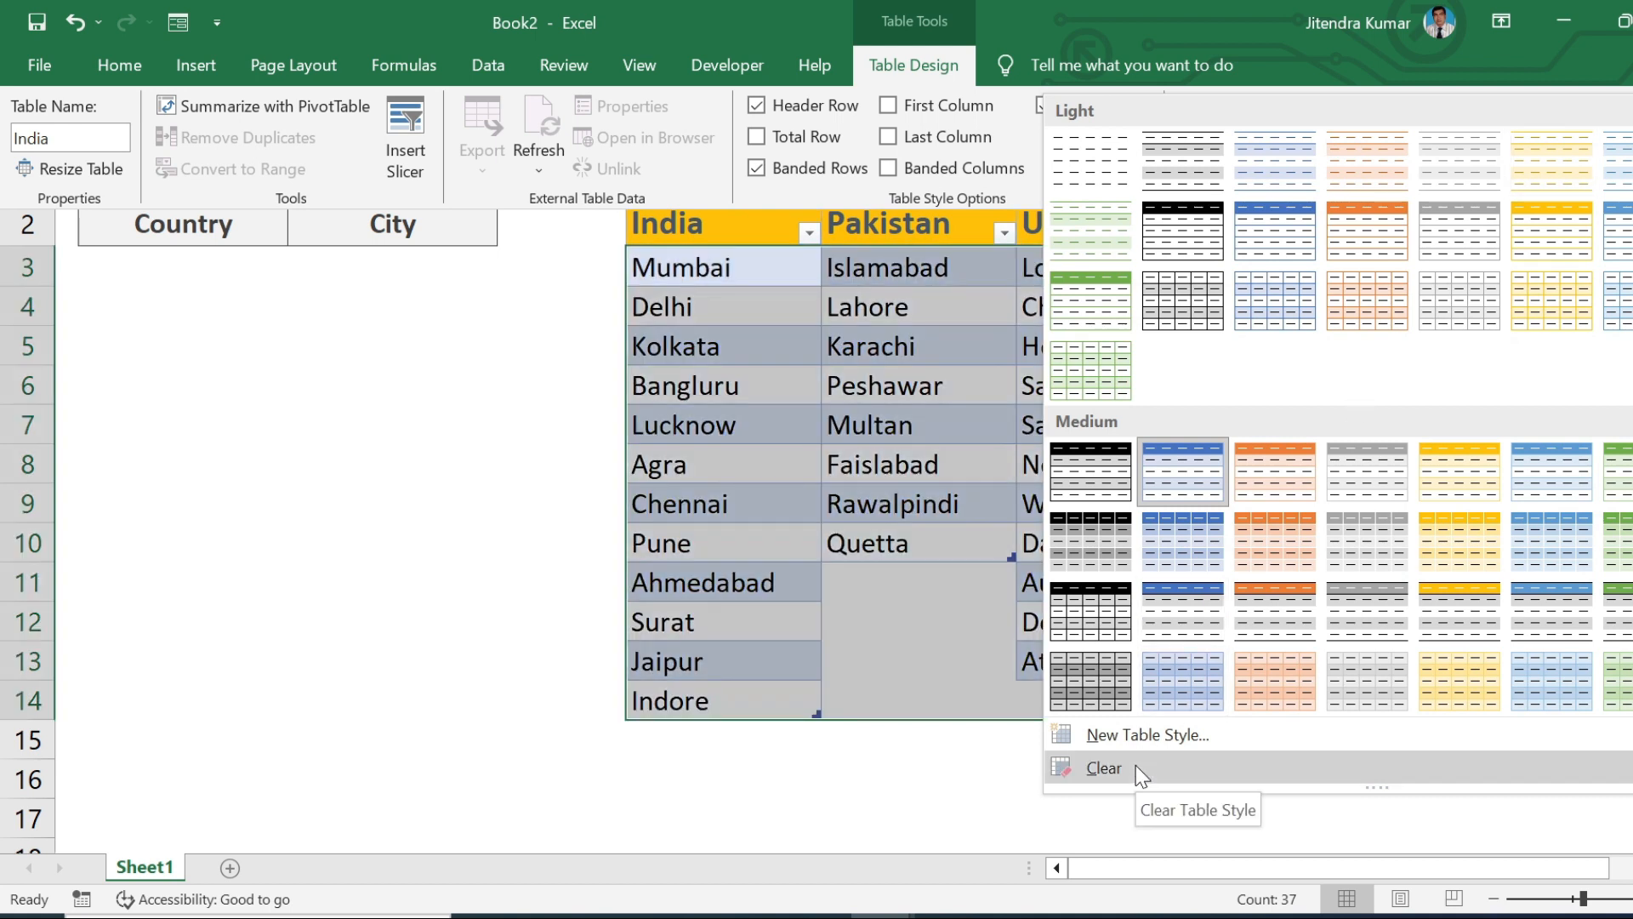
pyautogui.click(1138, 767)
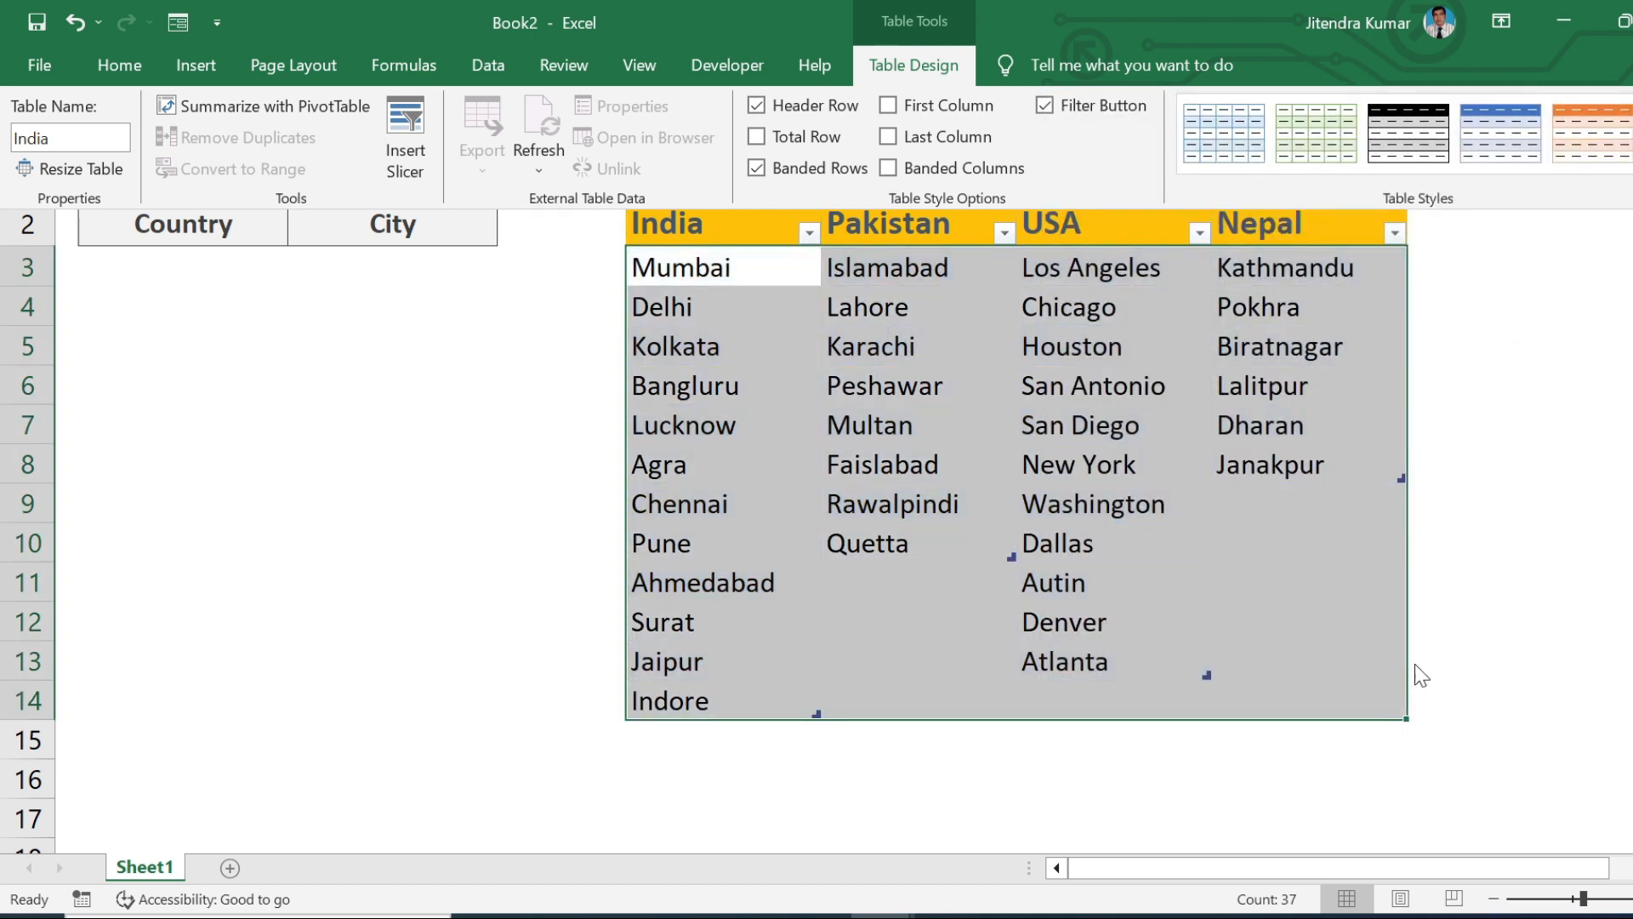
pyautogui.click(1444, 663)
pyautogui.press('Down')
pyautogui.press('Down')
pyautogui.press('Down')
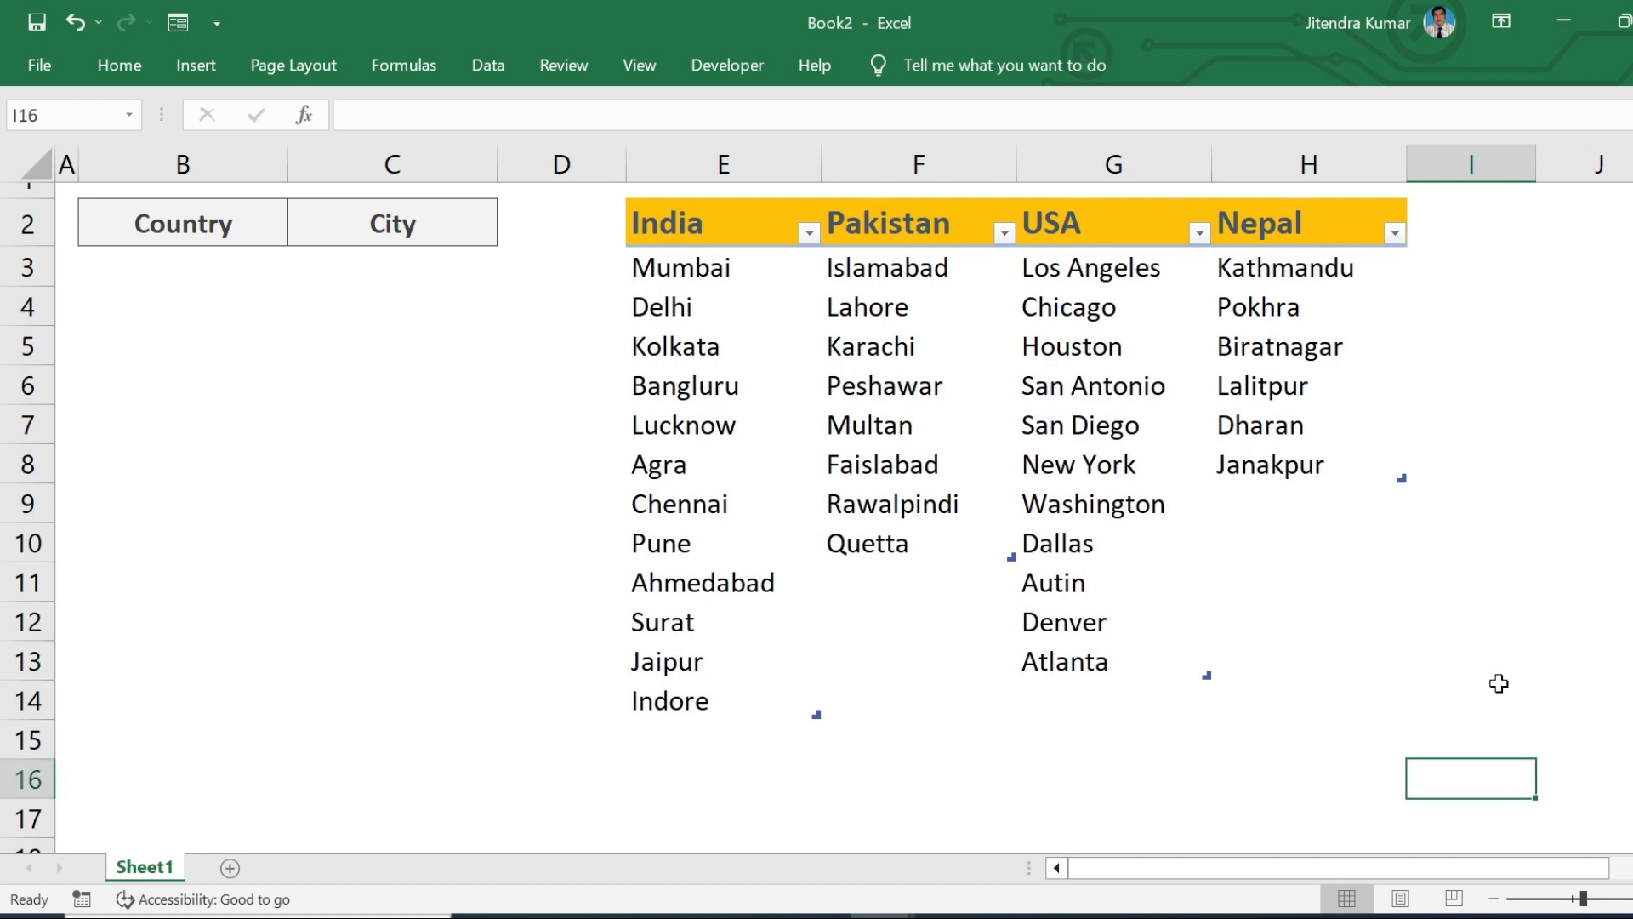
# Add a list data validation to B3 with the source =$E$2:$H$2 and choose USA as the Country.
pyautogui.click(249, 260)
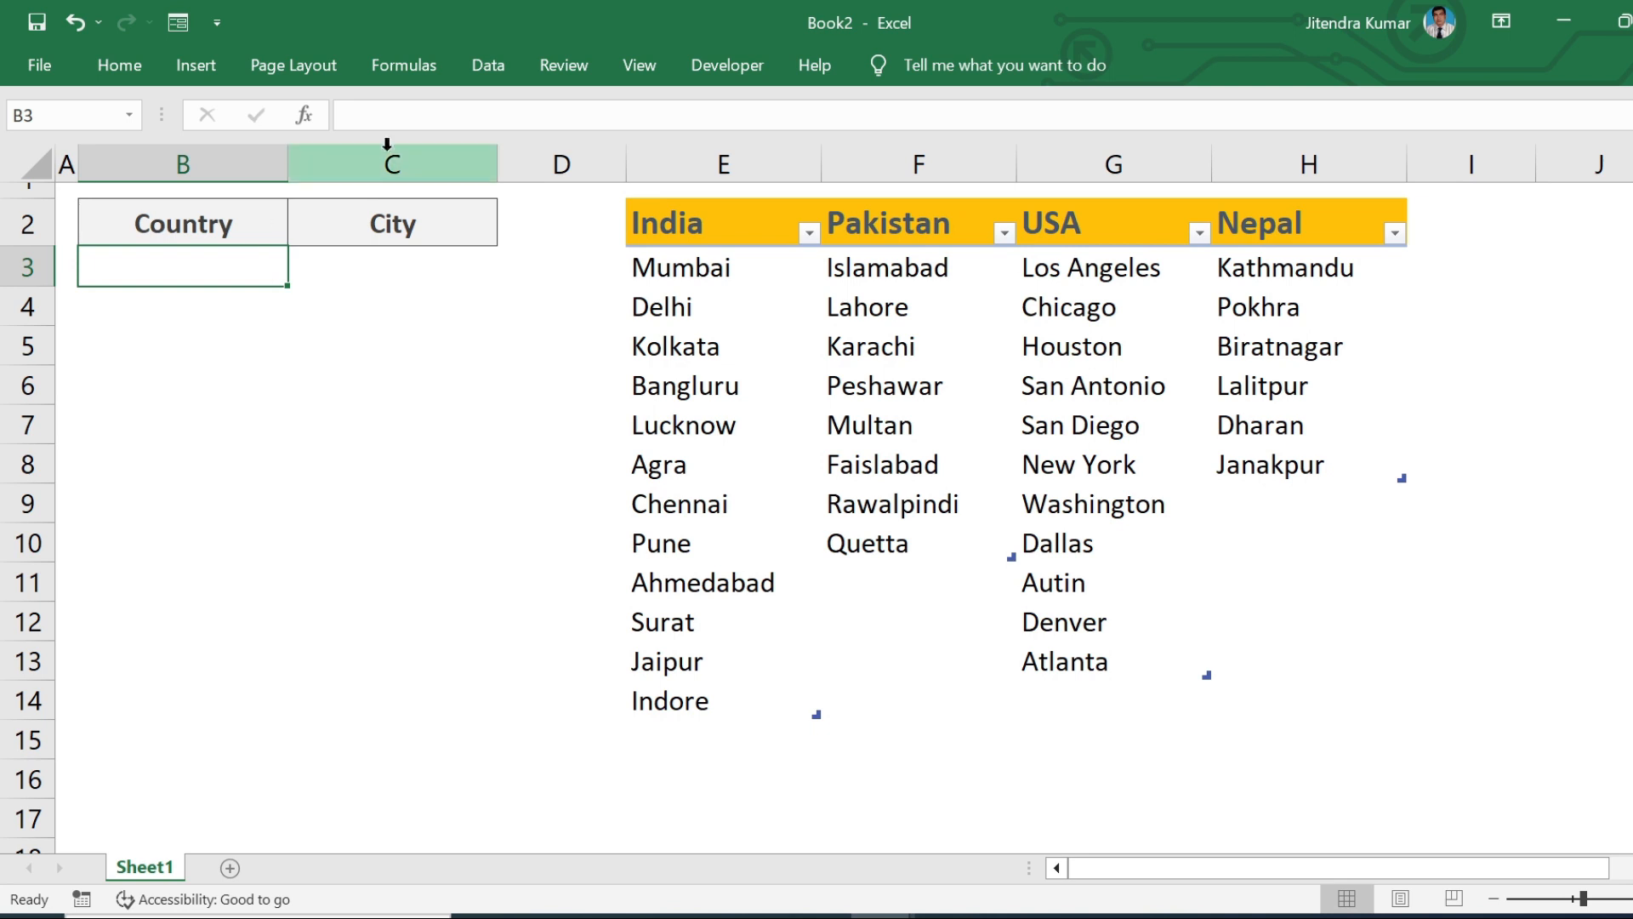
pyautogui.click(486, 72)
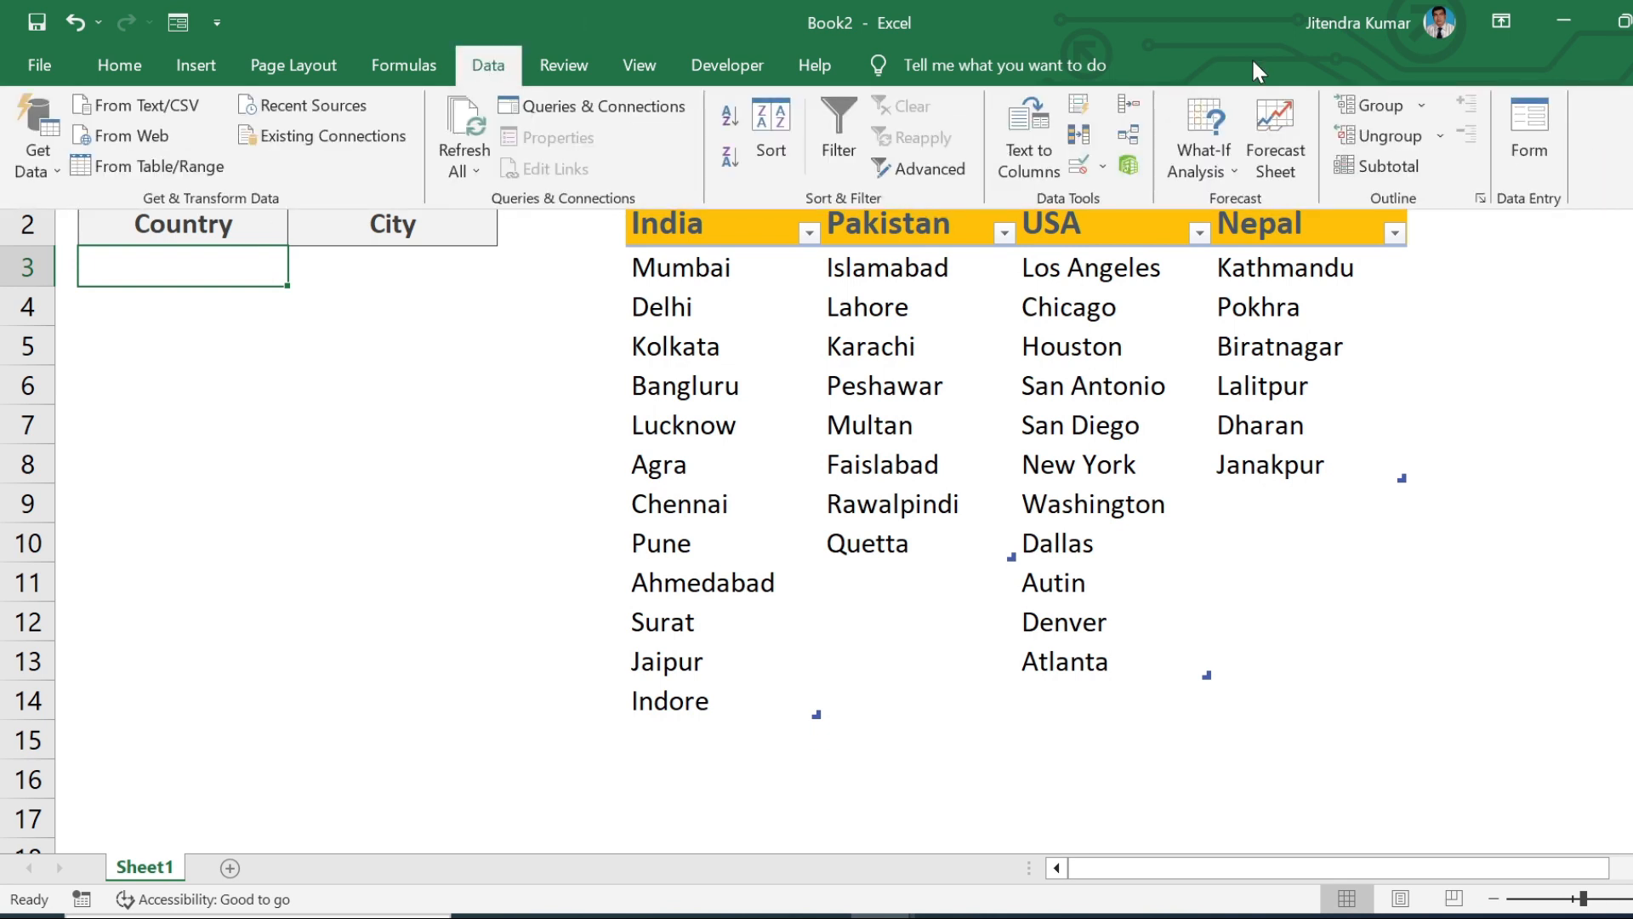
pyautogui.click(1103, 167)
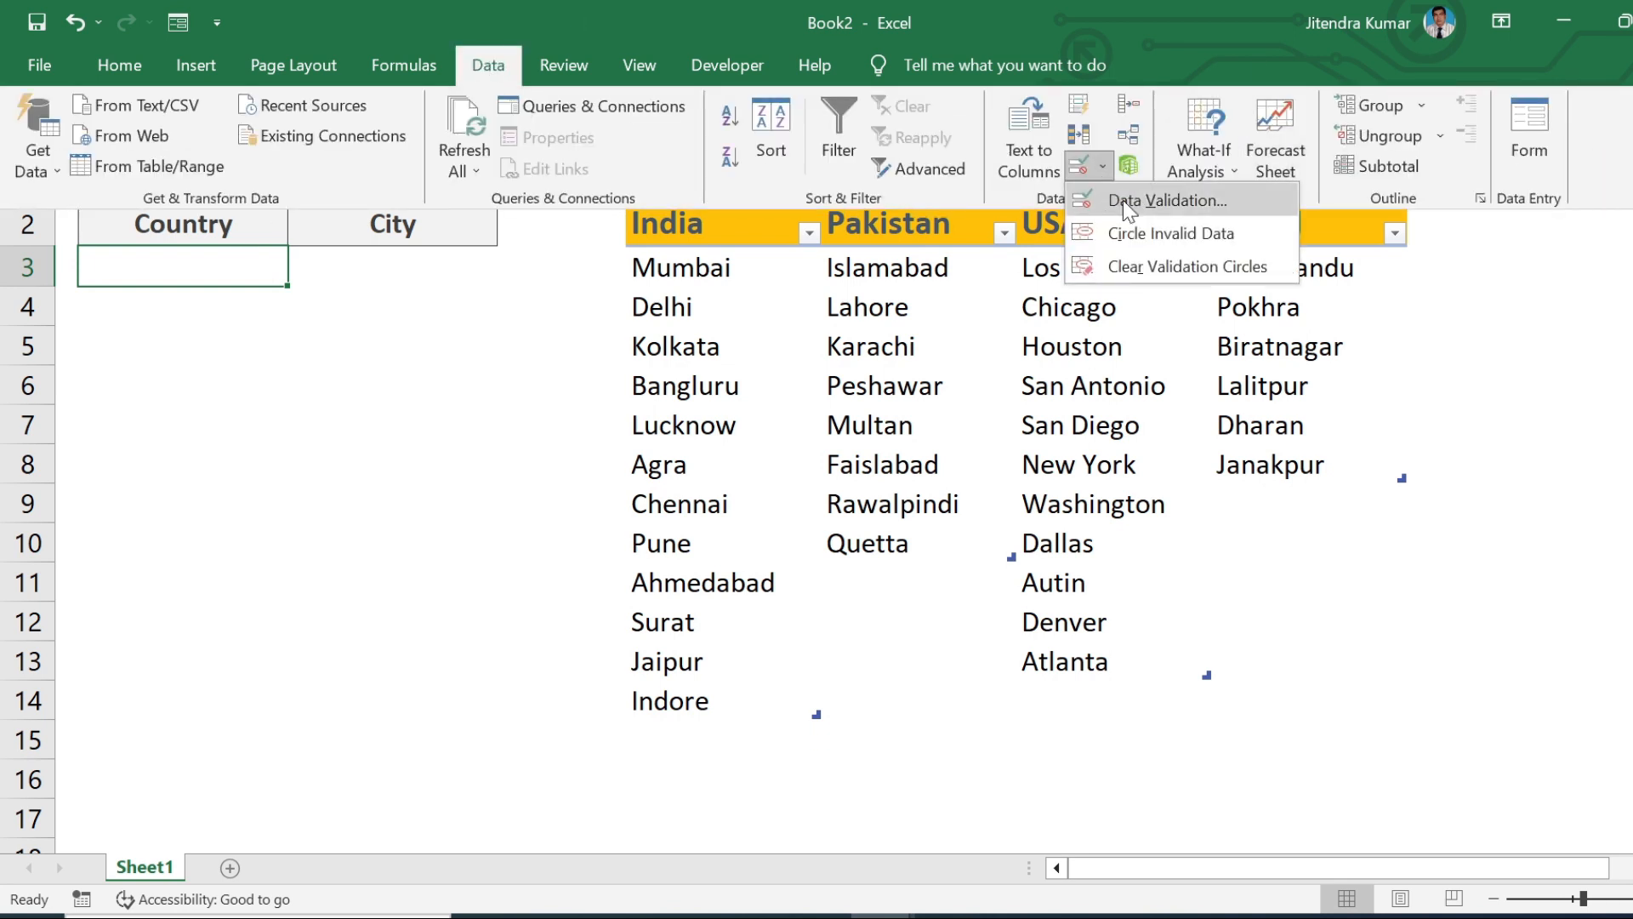
pyautogui.click(1123, 200)
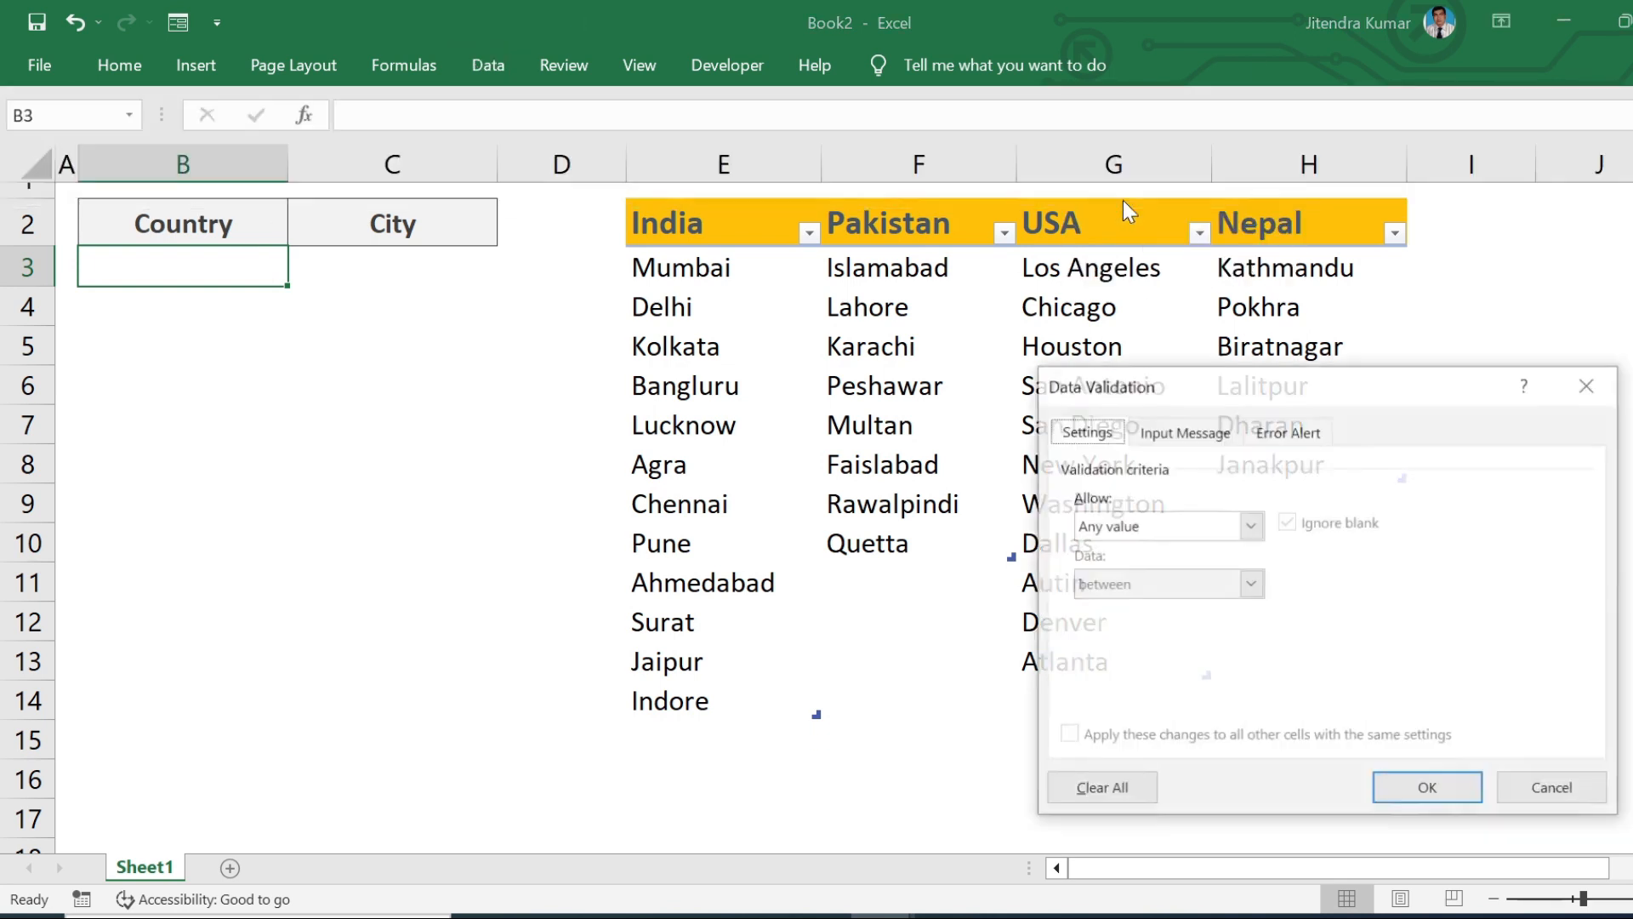
pyautogui.click(1251, 526)
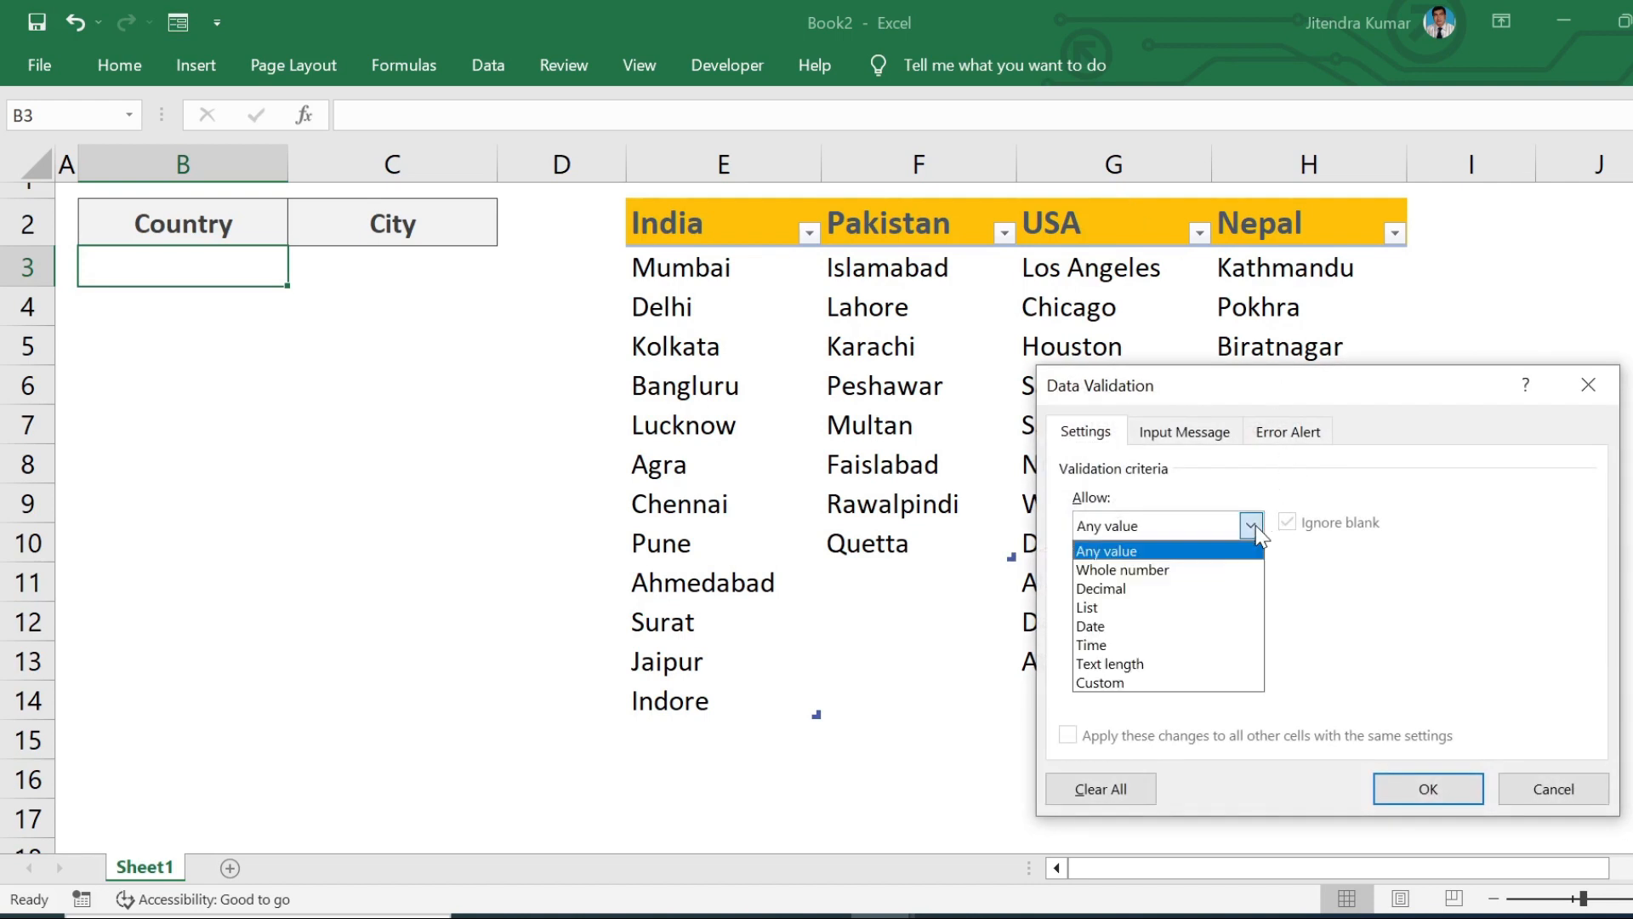
pyautogui.click(1106, 610)
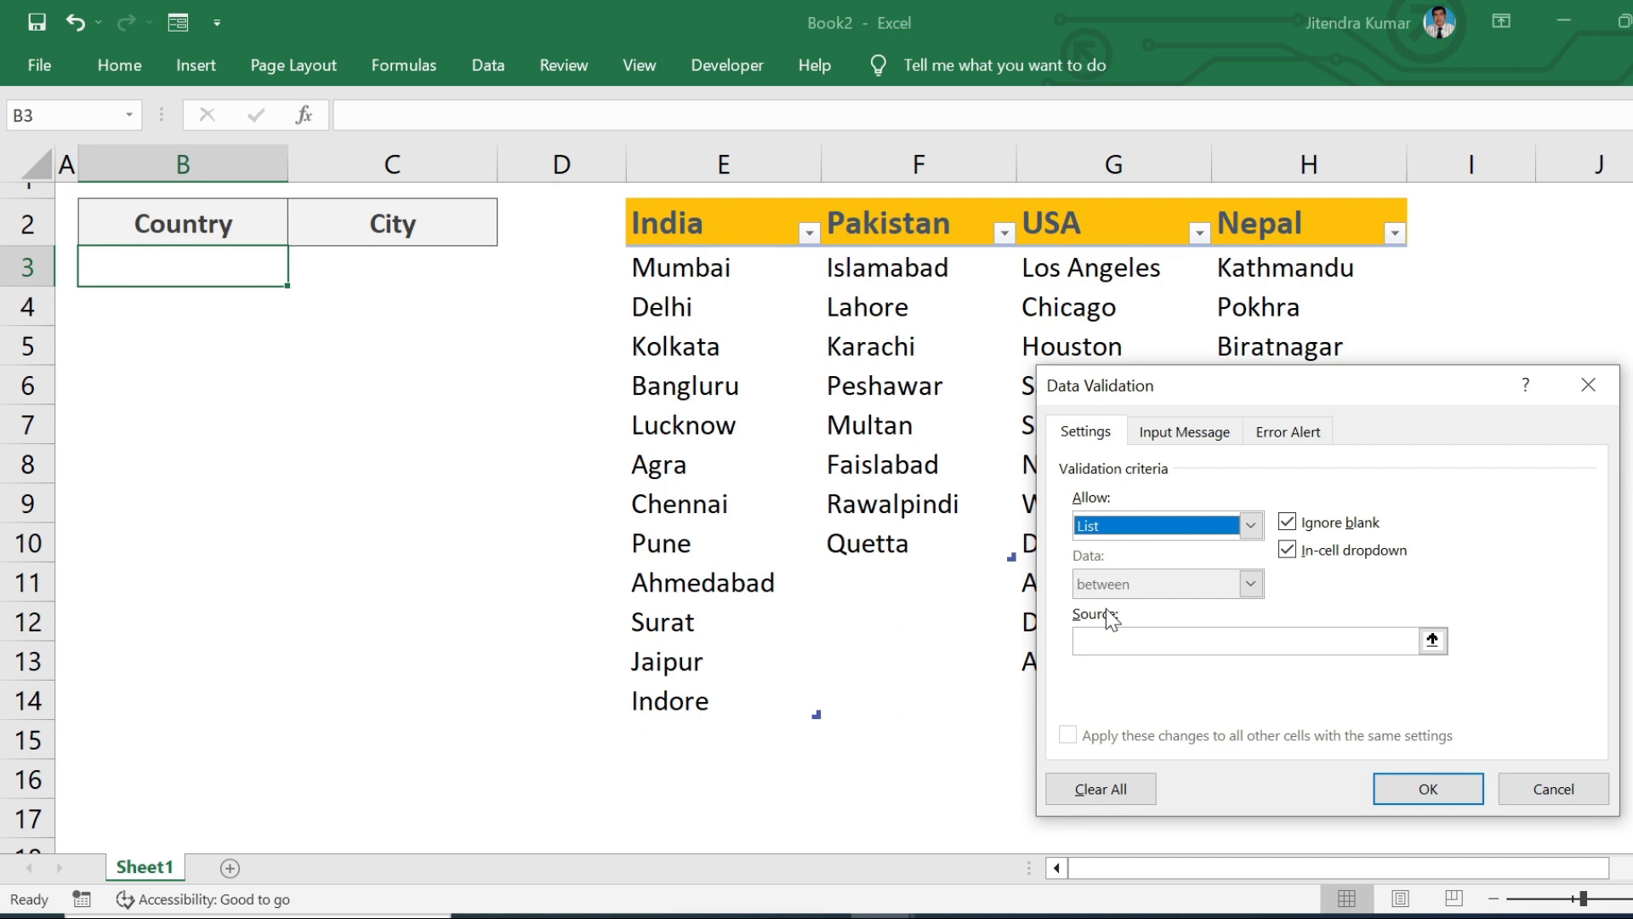
pyautogui.click(1143, 641)
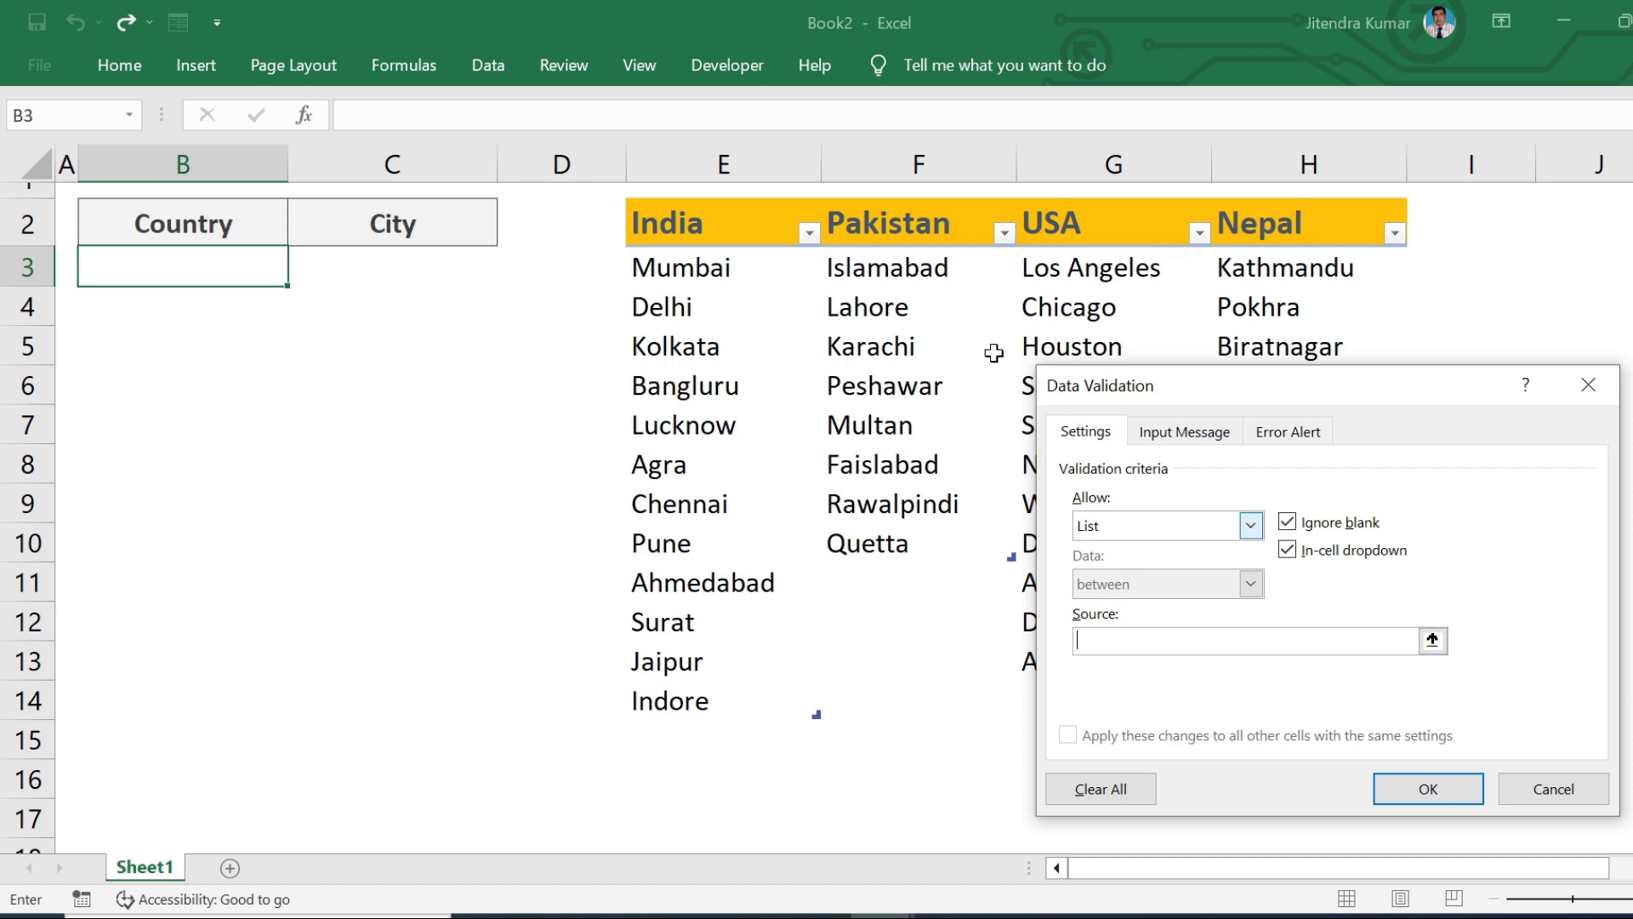
pyautogui.moveTo(722, 230); pyautogui.dragTo(1361, 227)
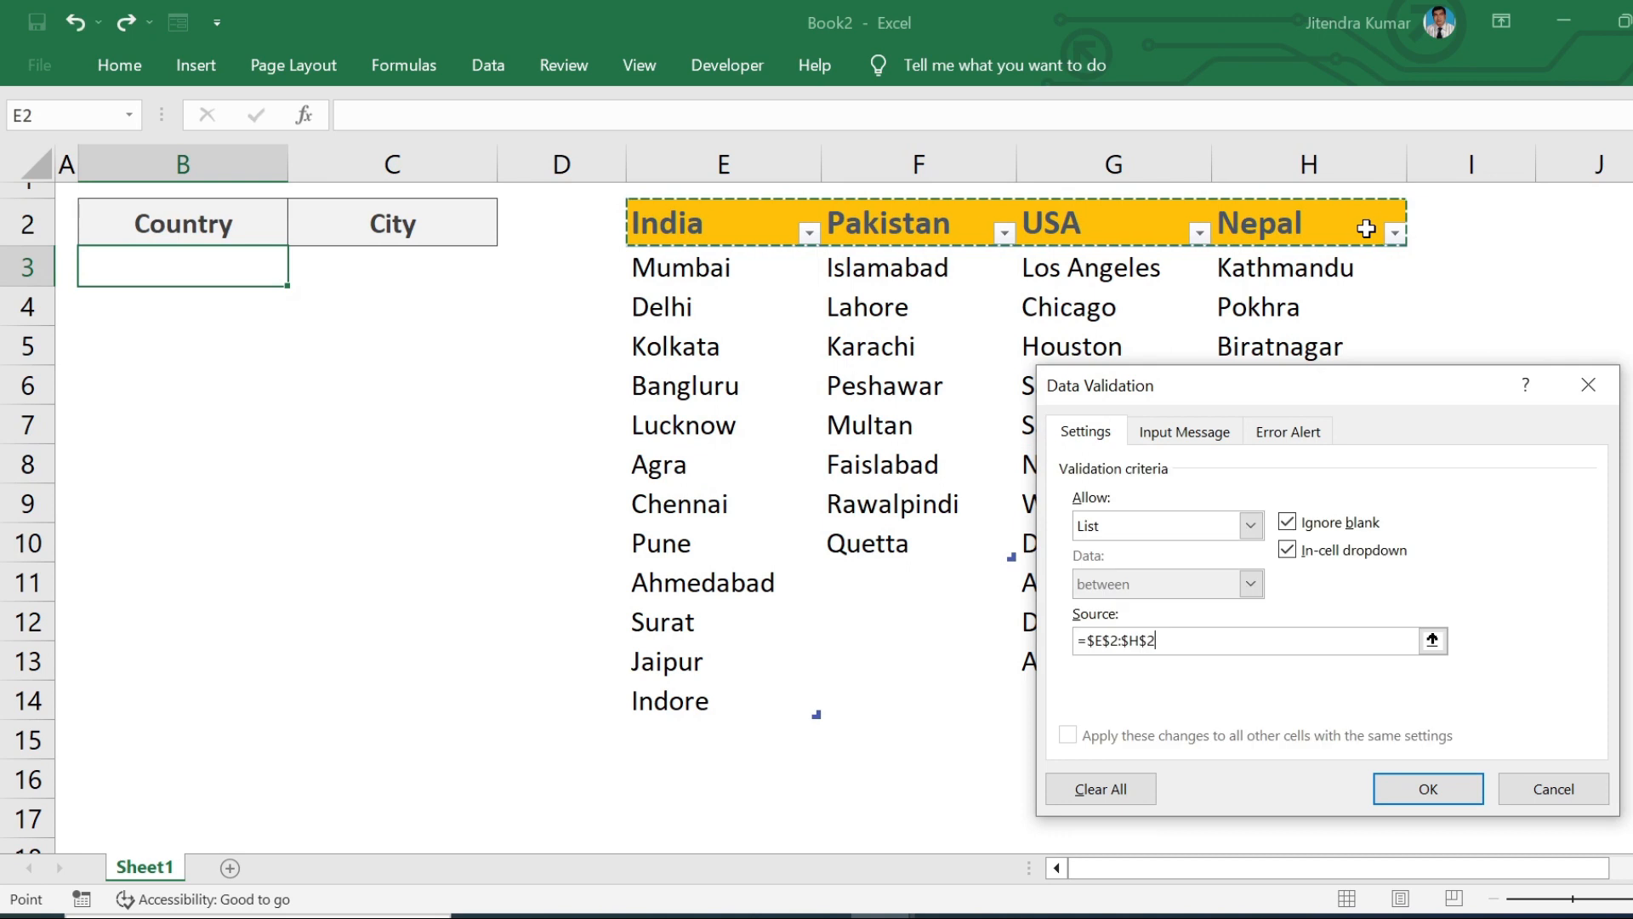
pyautogui.click(1400, 791)
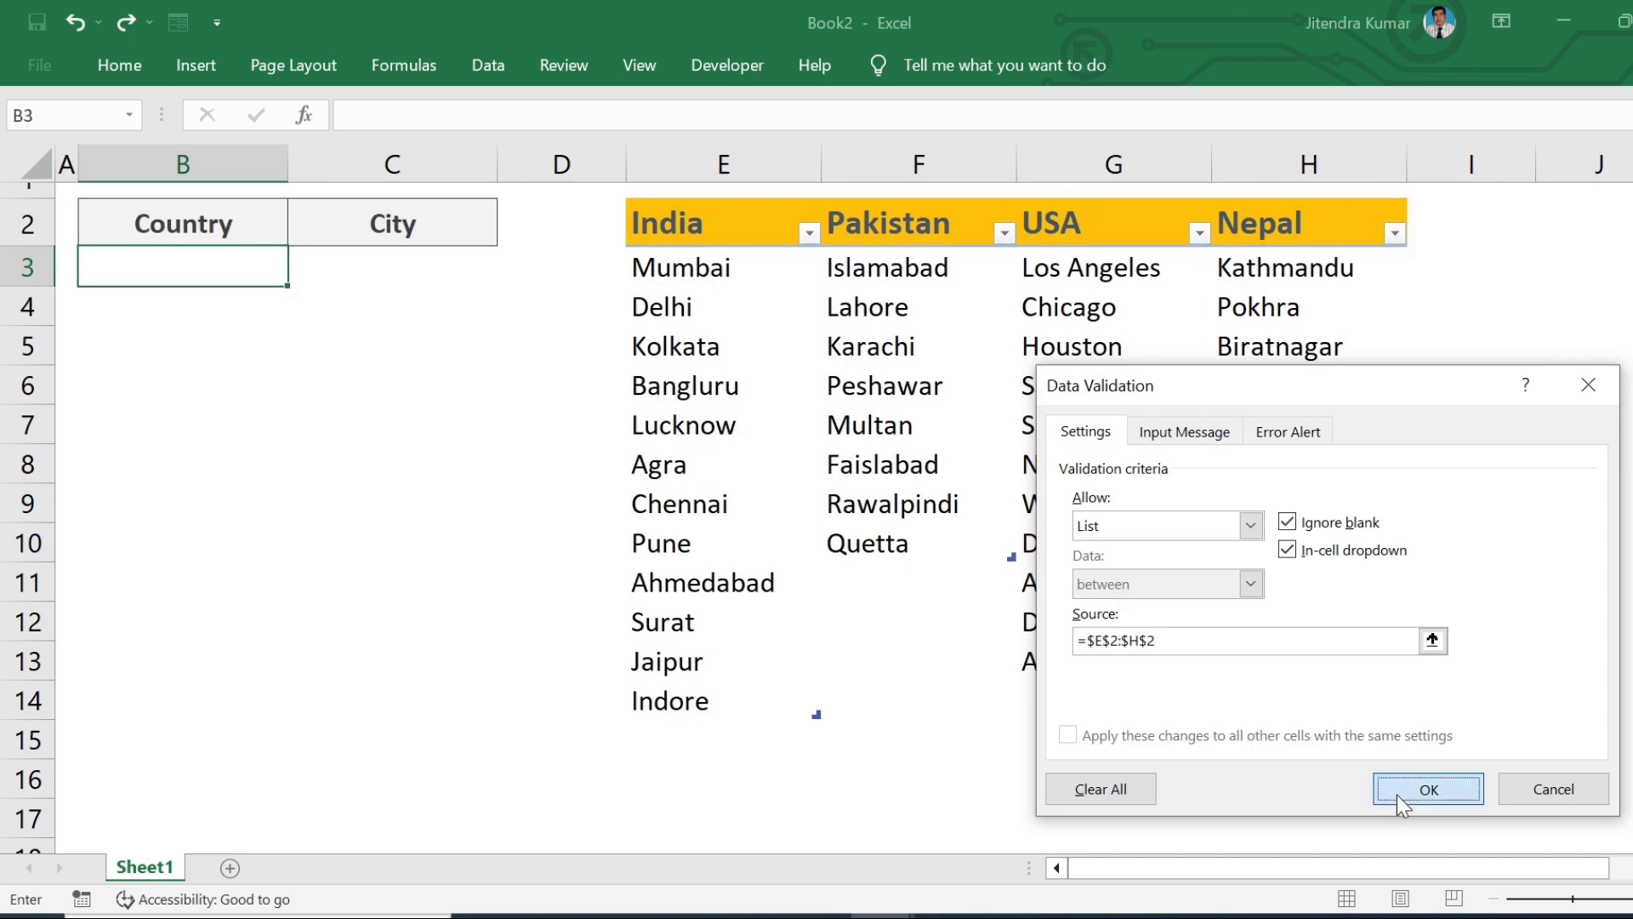
pyautogui.click(302, 274)
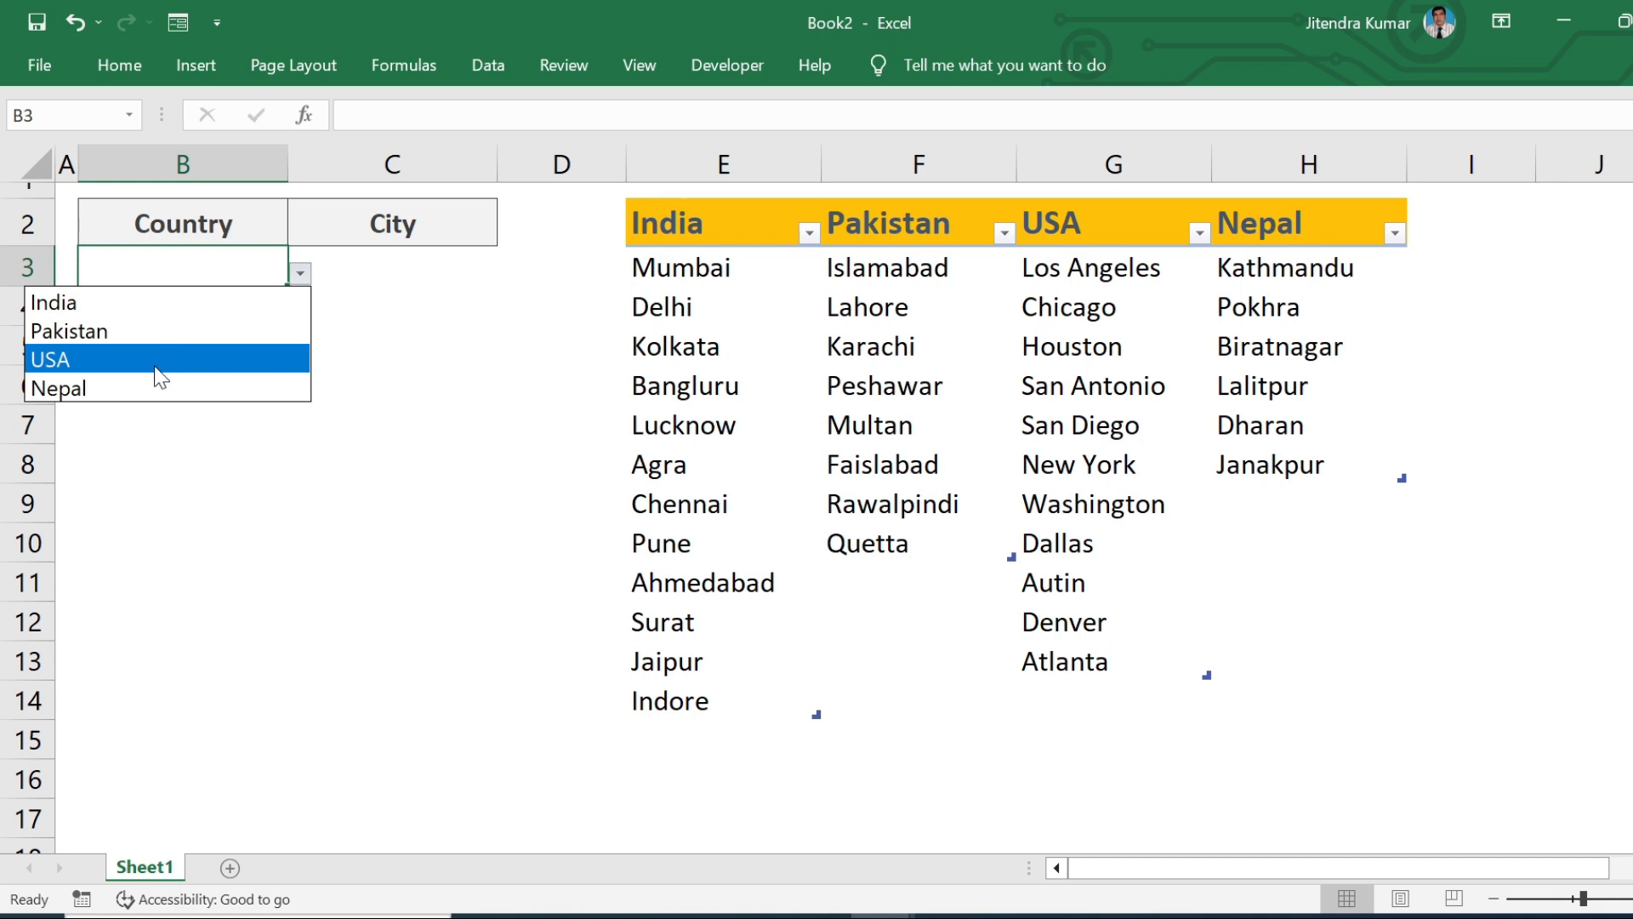
pyautogui.click(127, 360)
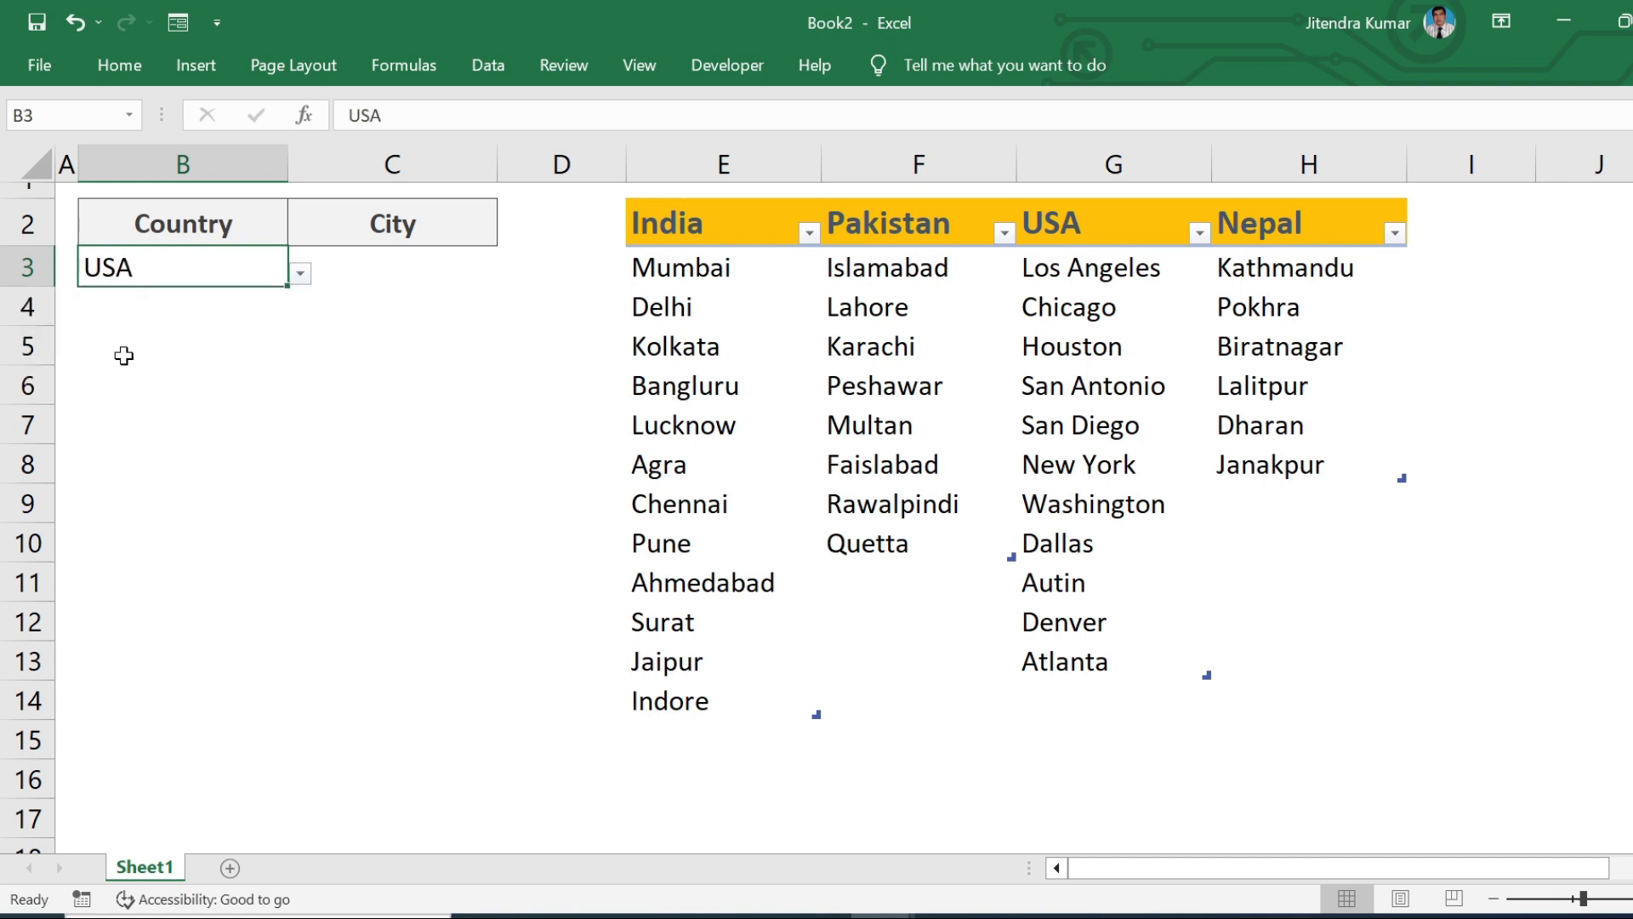
# Apply the Bad cell style to the Country value in B3 and centre its text.
pyautogui.click(103, 73)
pyautogui.click(1209, 172)
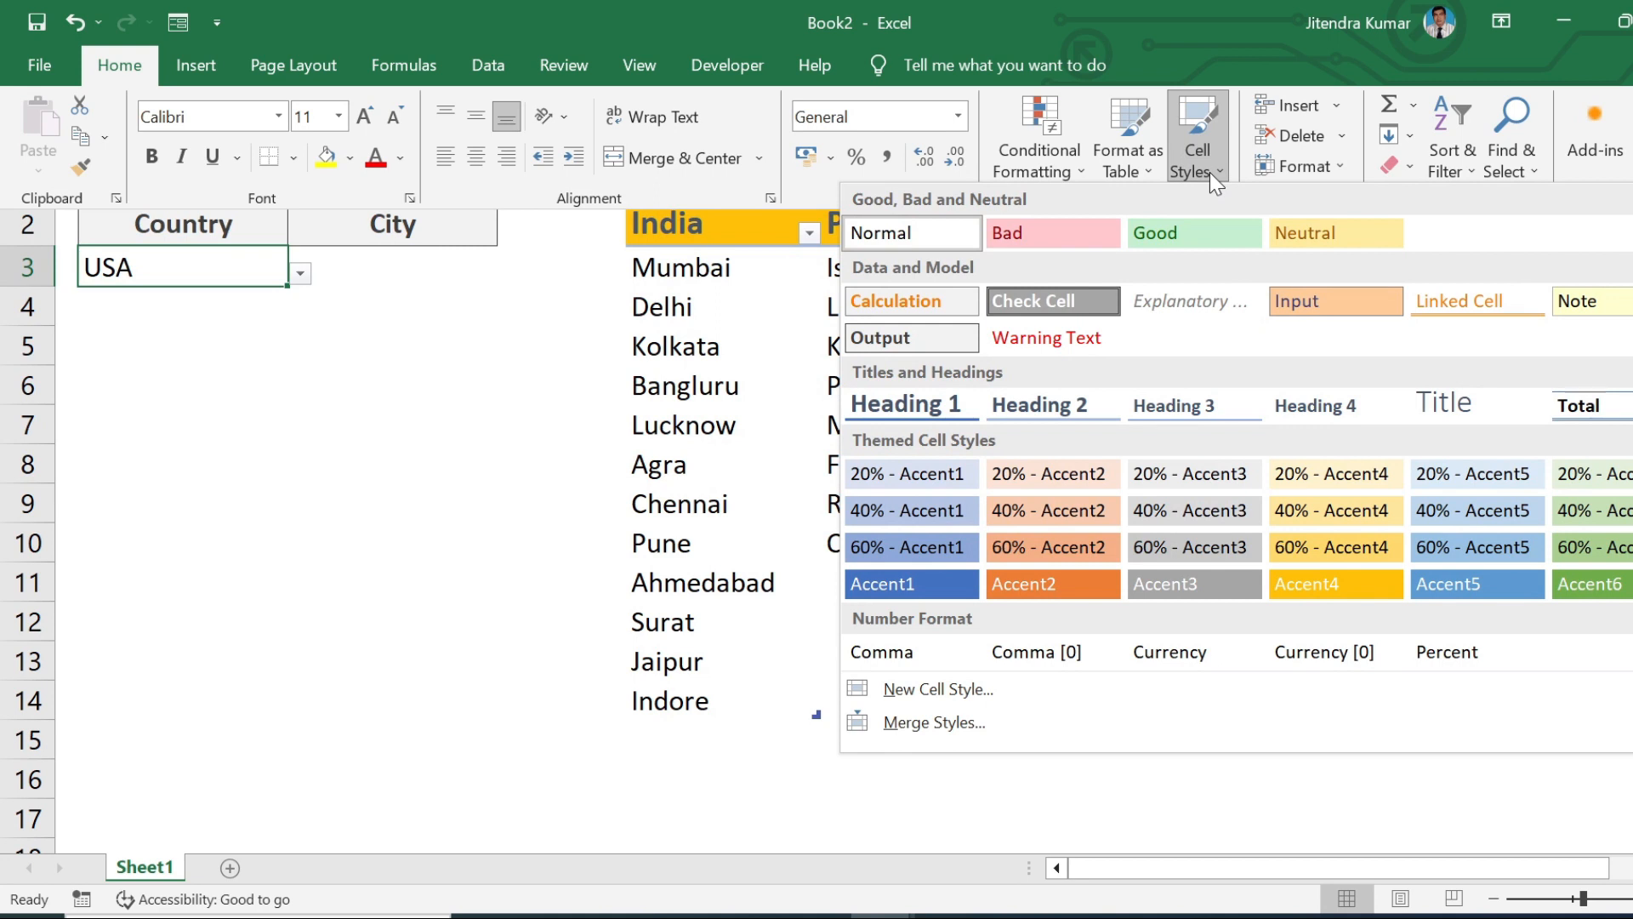
pyautogui.click(1049, 228)
pyautogui.click(92, 56)
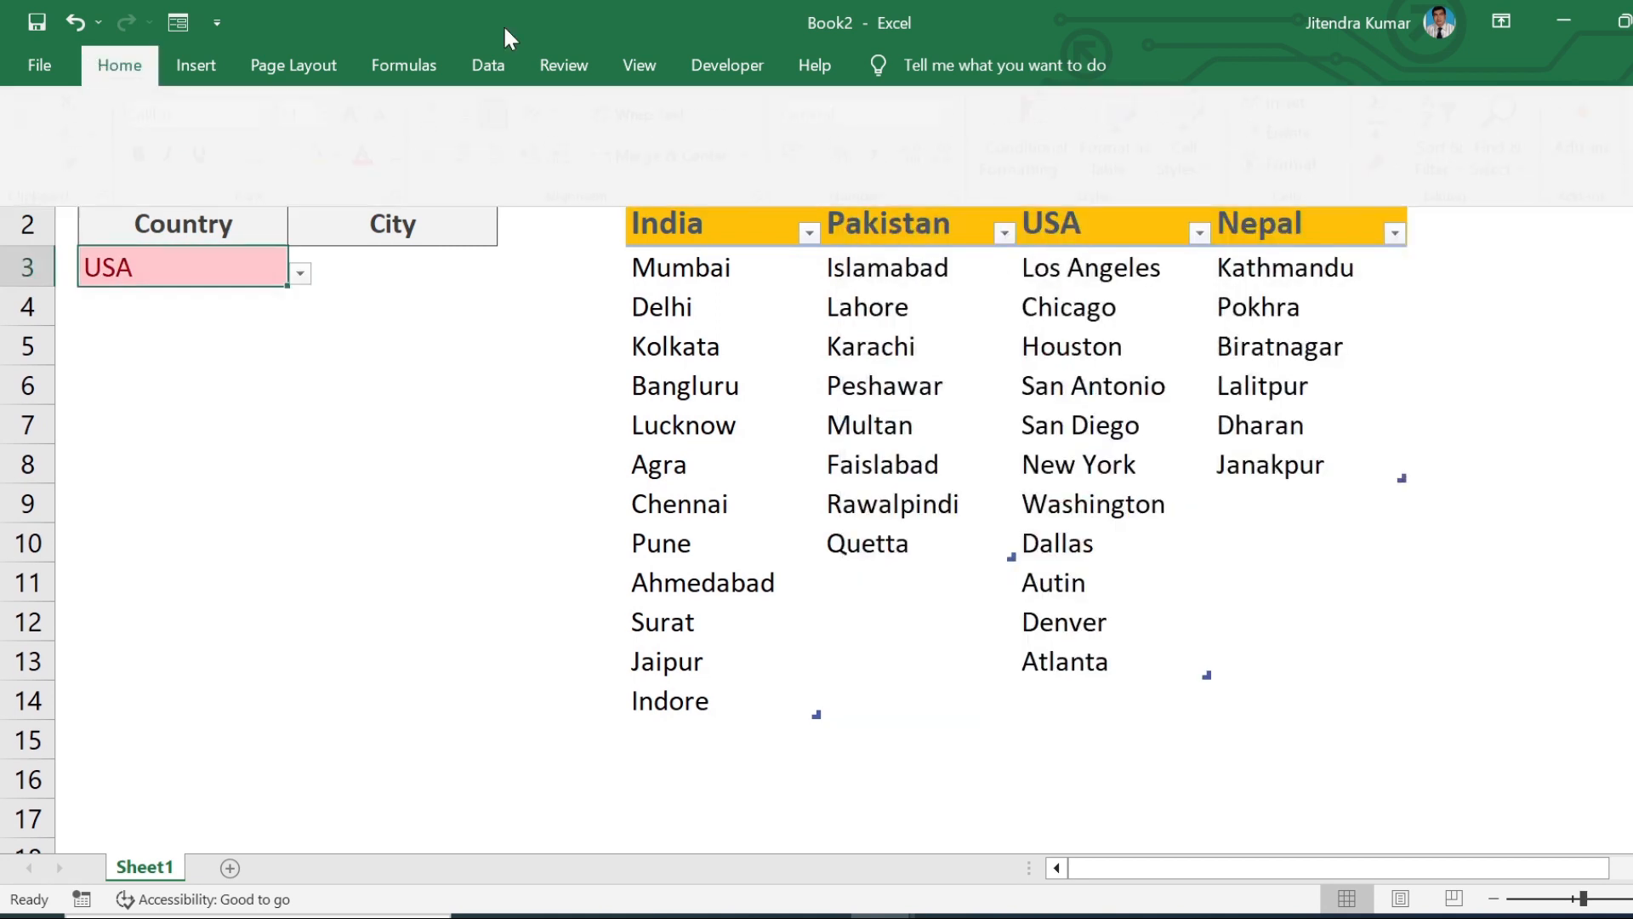
pyautogui.click(470, 156)
pyautogui.click(468, 348)
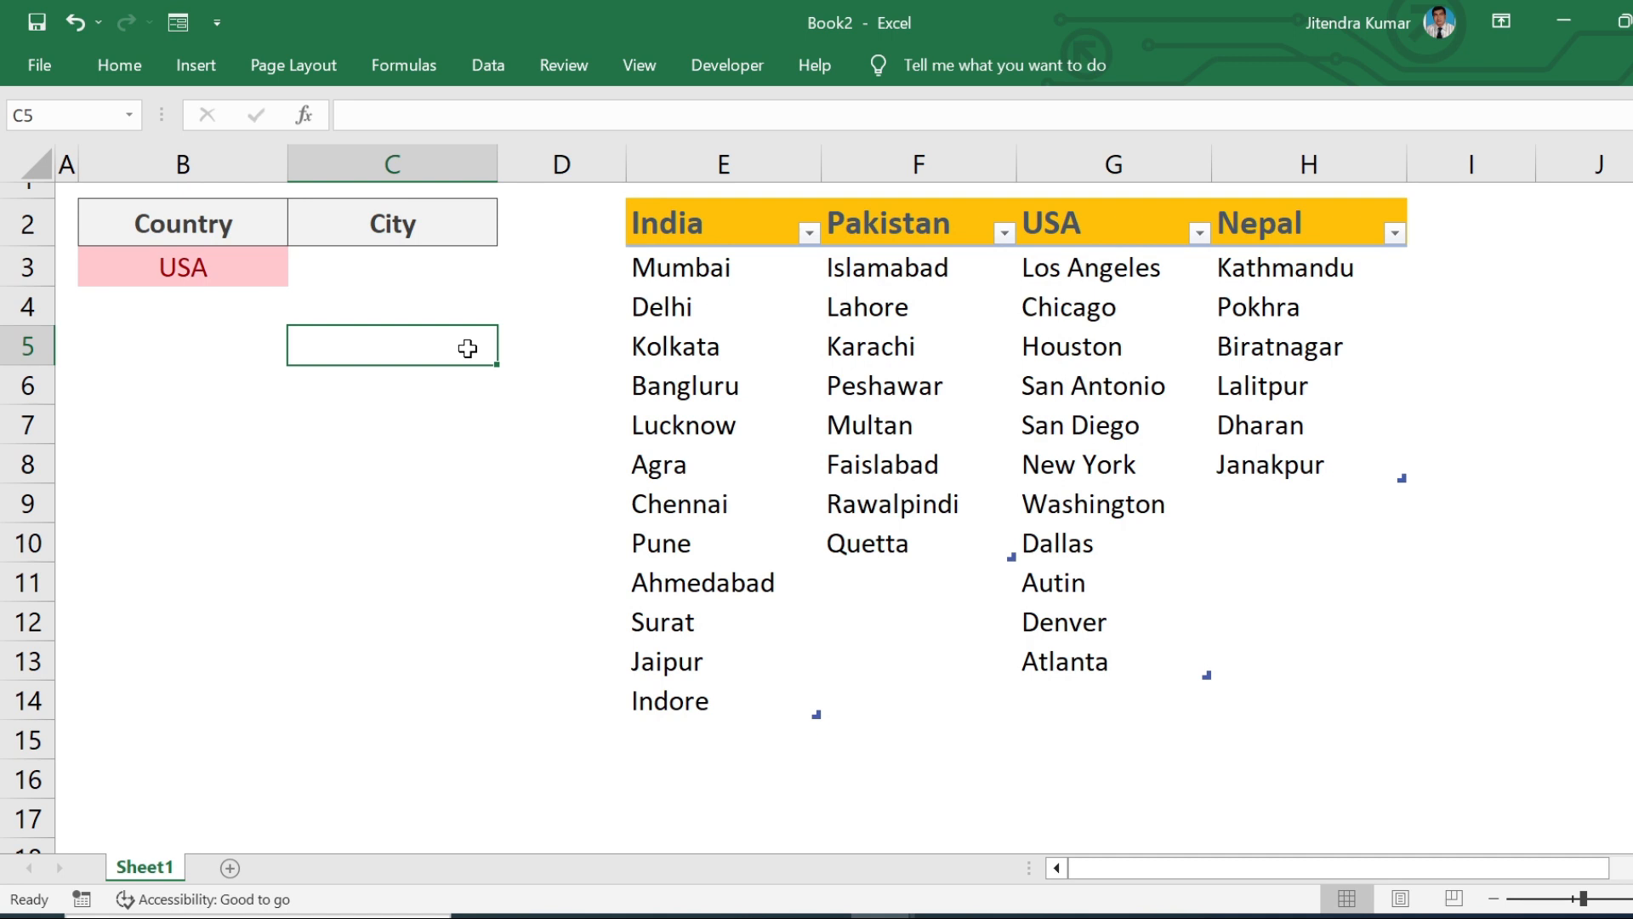
# Add a list data validation to C3 with the source =INDIRECT($B$3) and choose New York as the City.
pyautogui.click(408, 269)
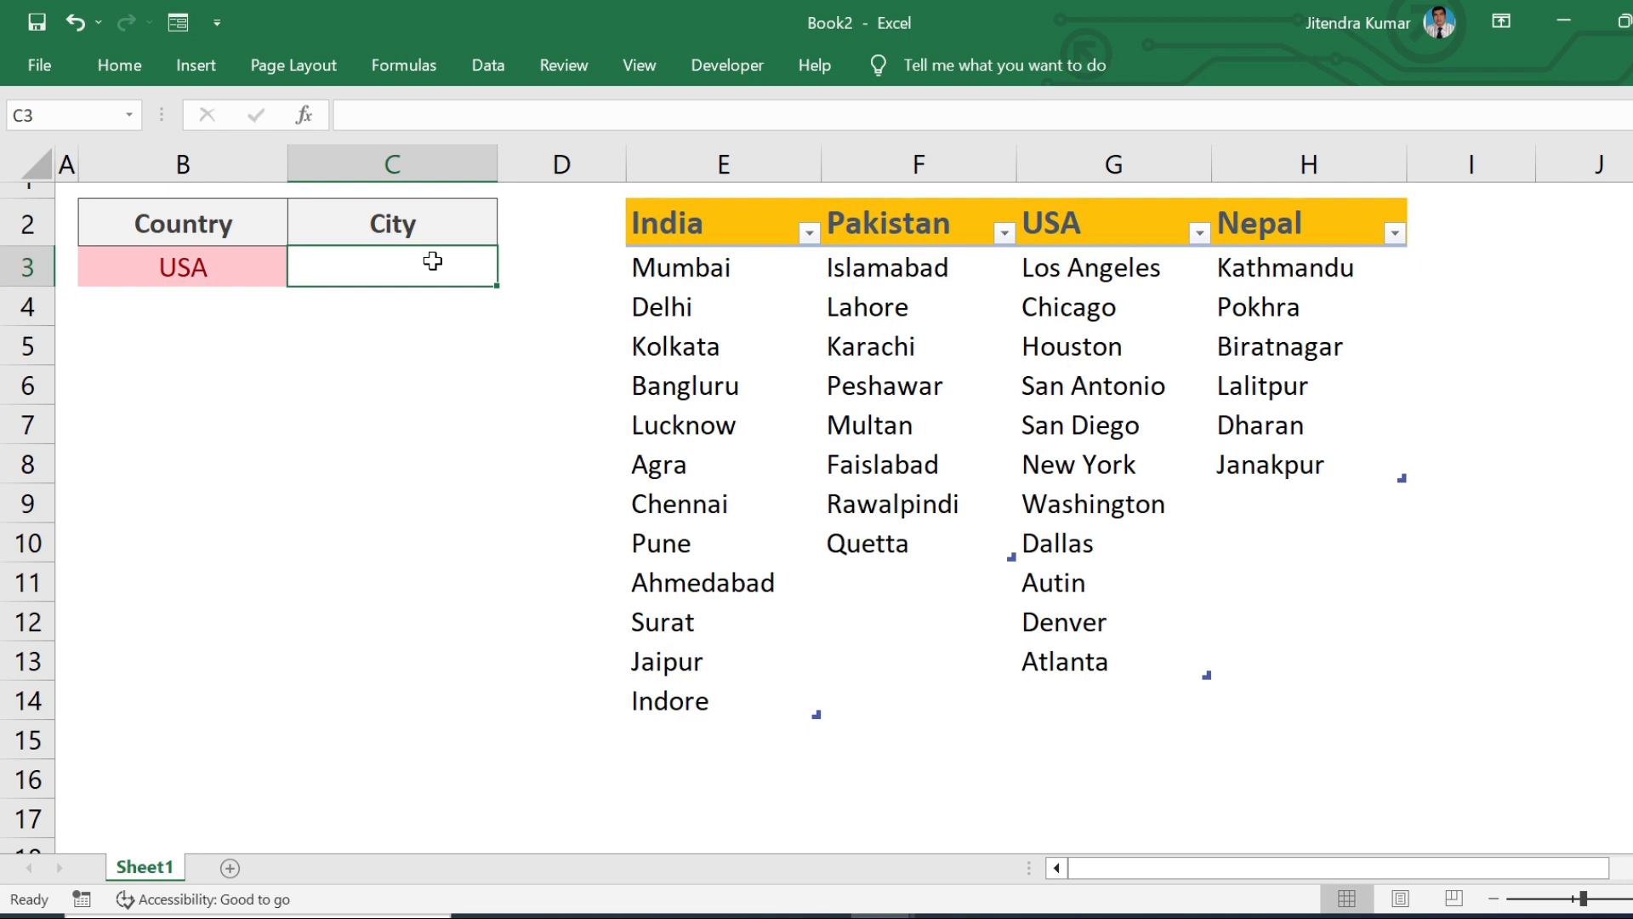
pyautogui.click(487, 61)
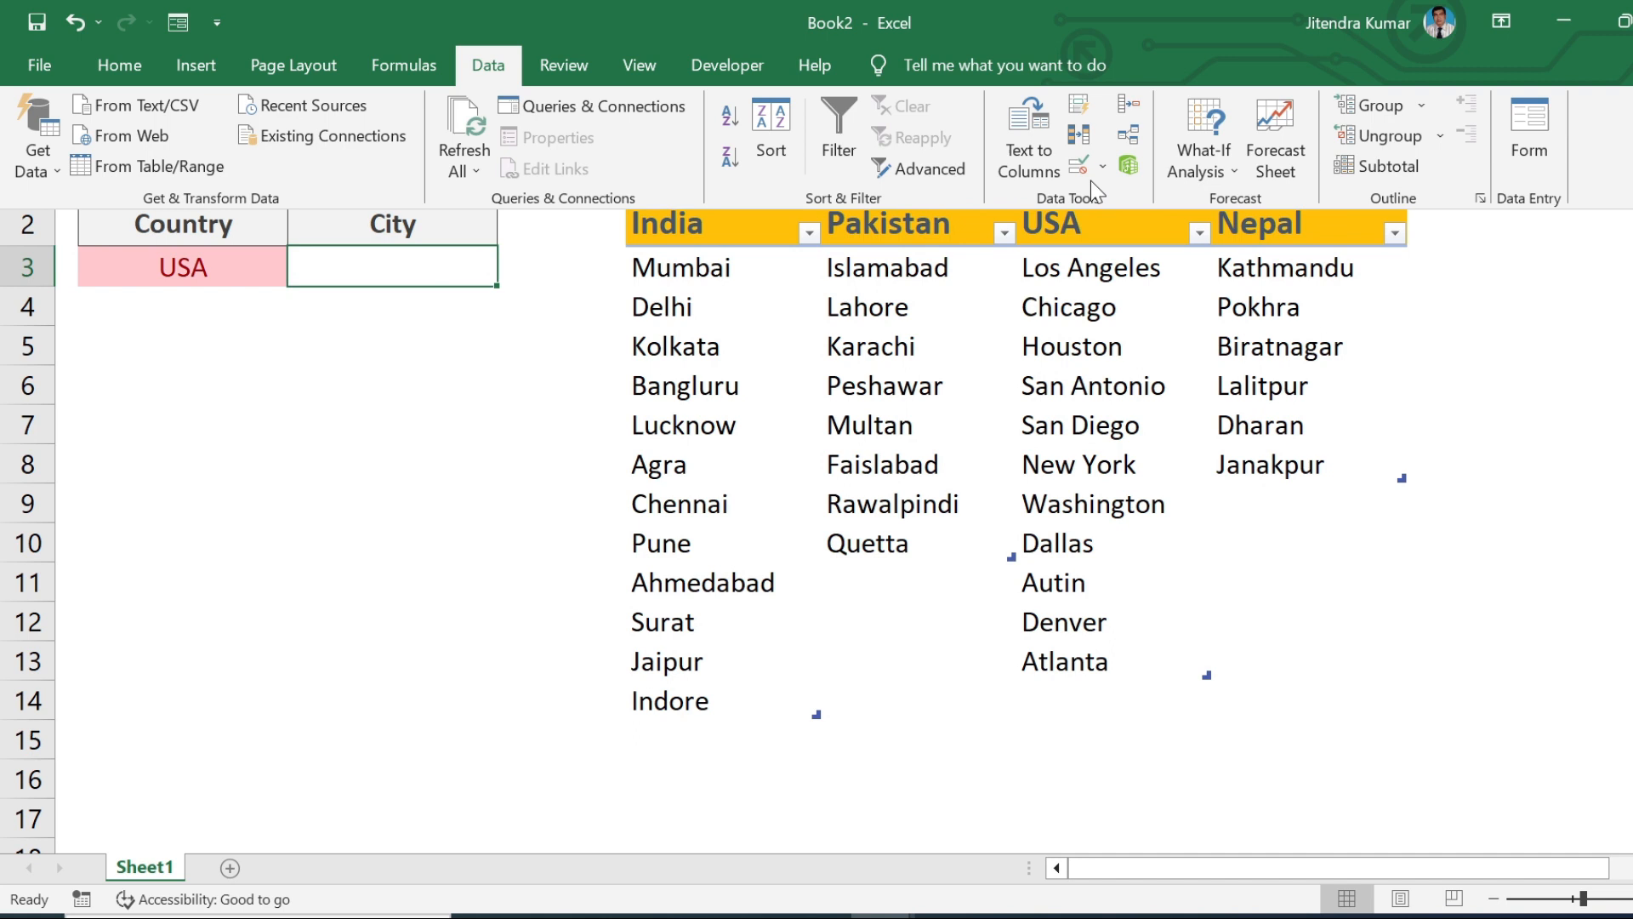
pyautogui.click(1103, 166)
pyautogui.click(1120, 195)
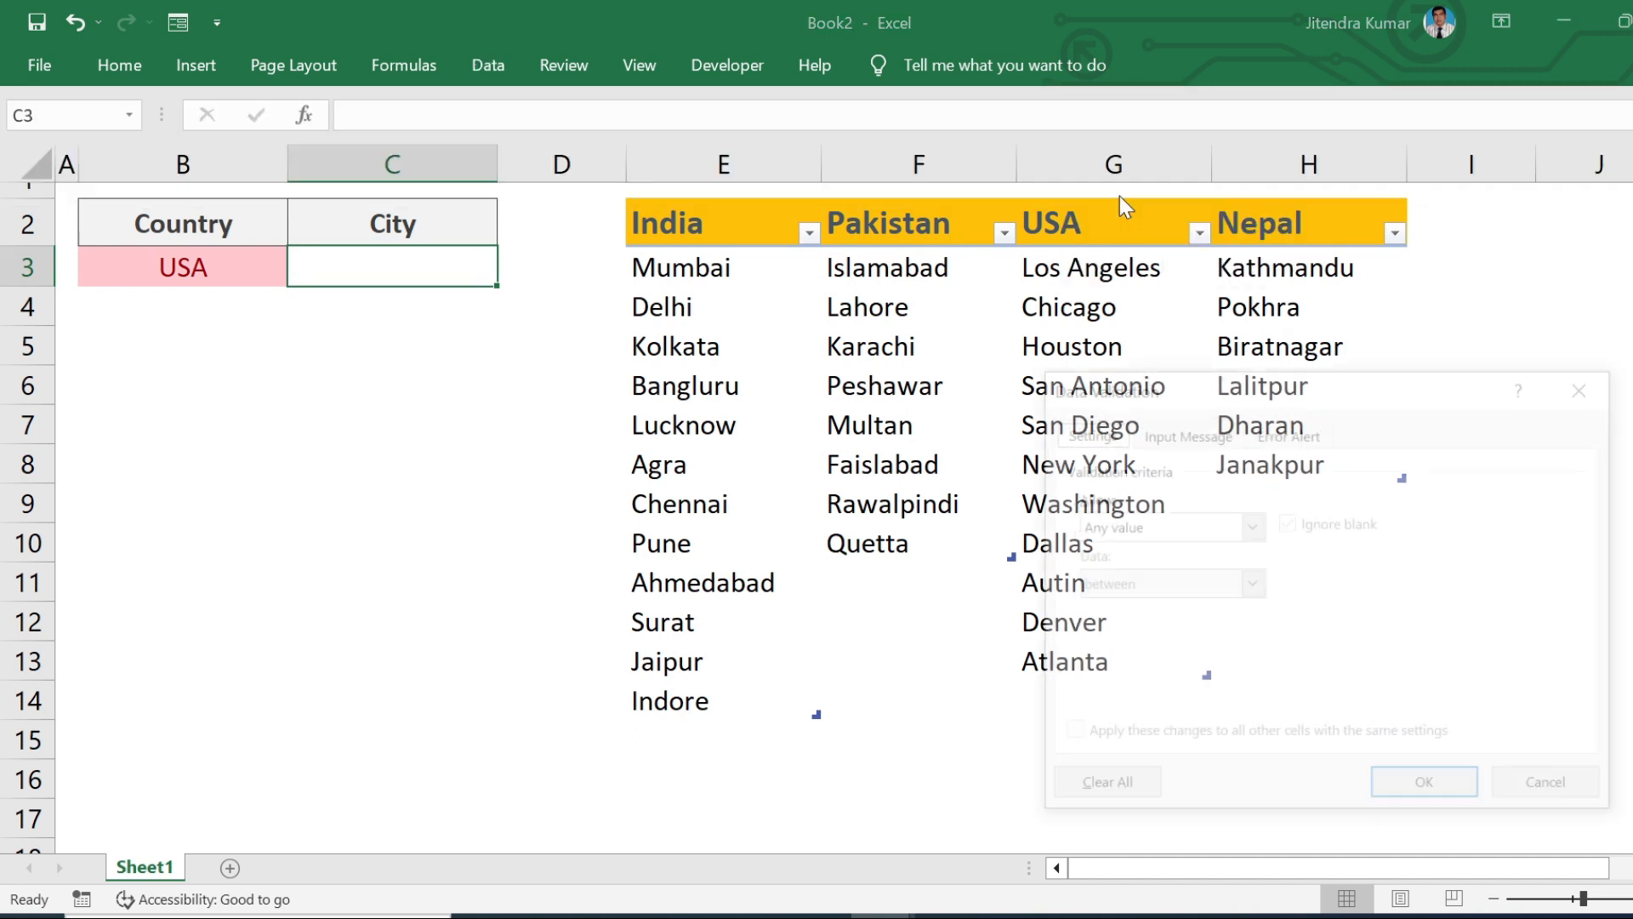
pyautogui.click(1251, 525)
pyautogui.click(1121, 609)
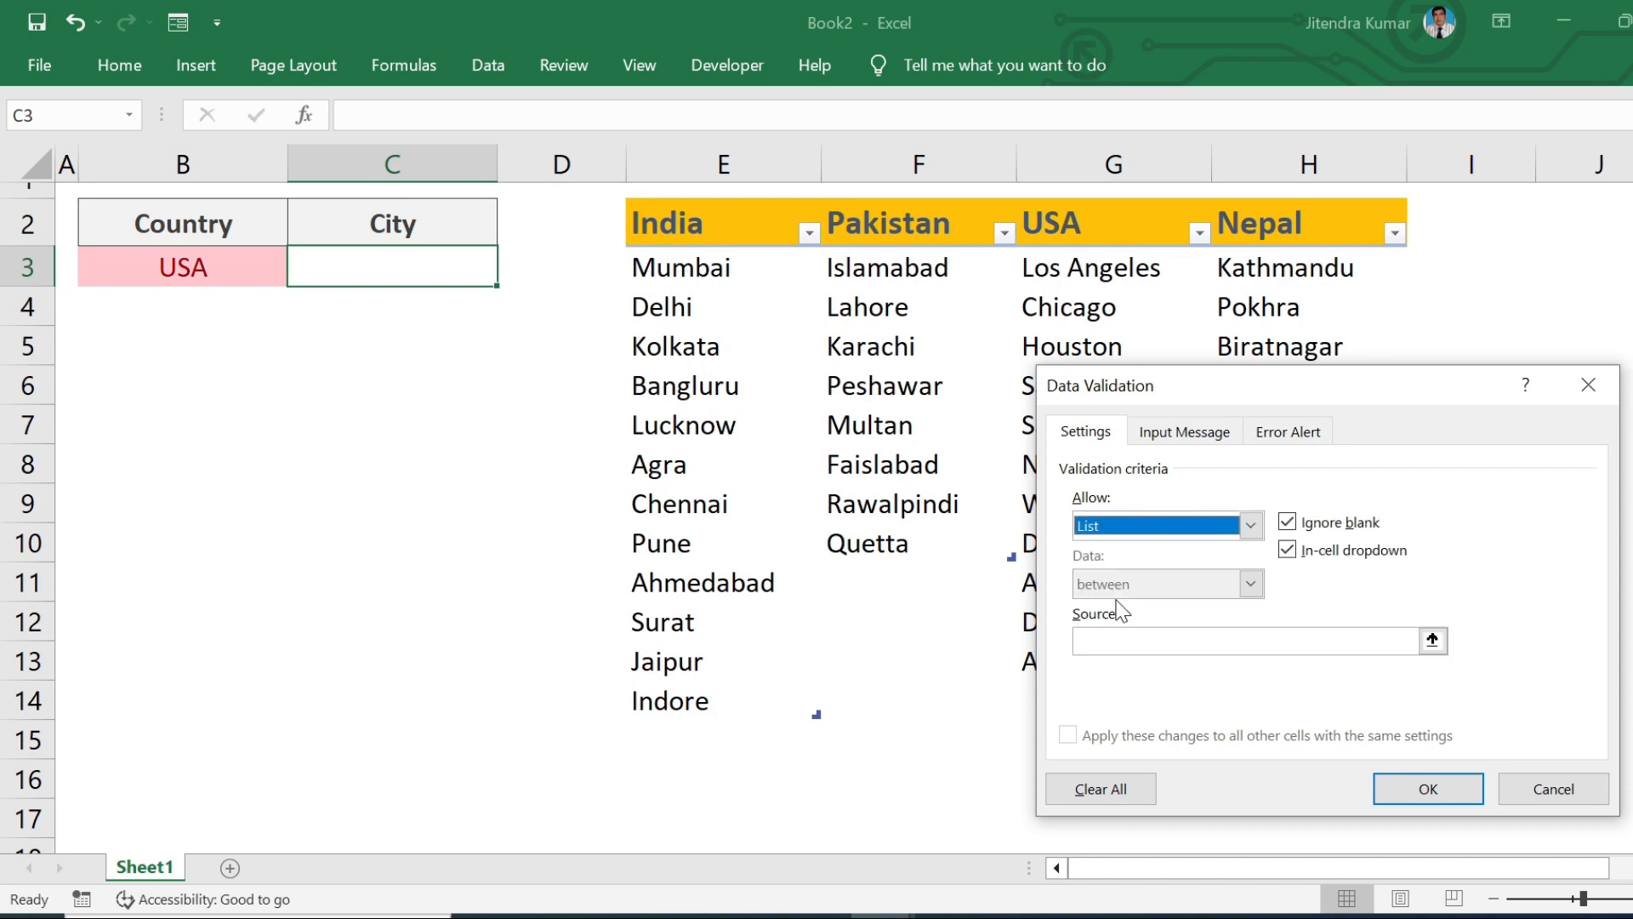
pyautogui.click(1189, 640)
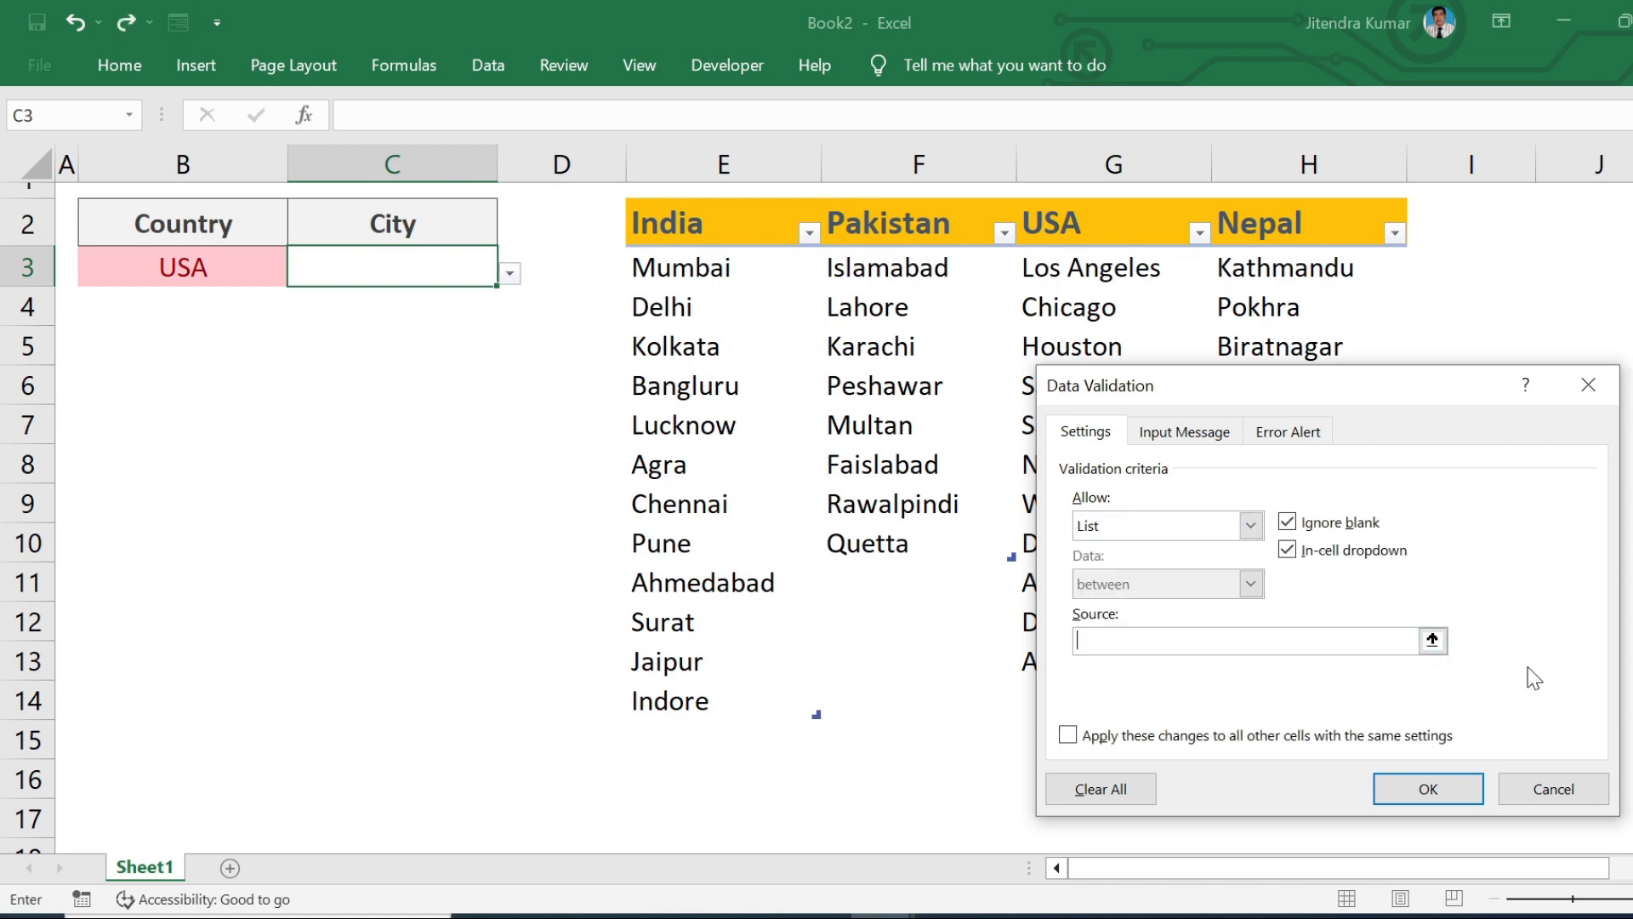
pyautogui.write('=INDIRECT(')
pyautogui.click(249, 267)
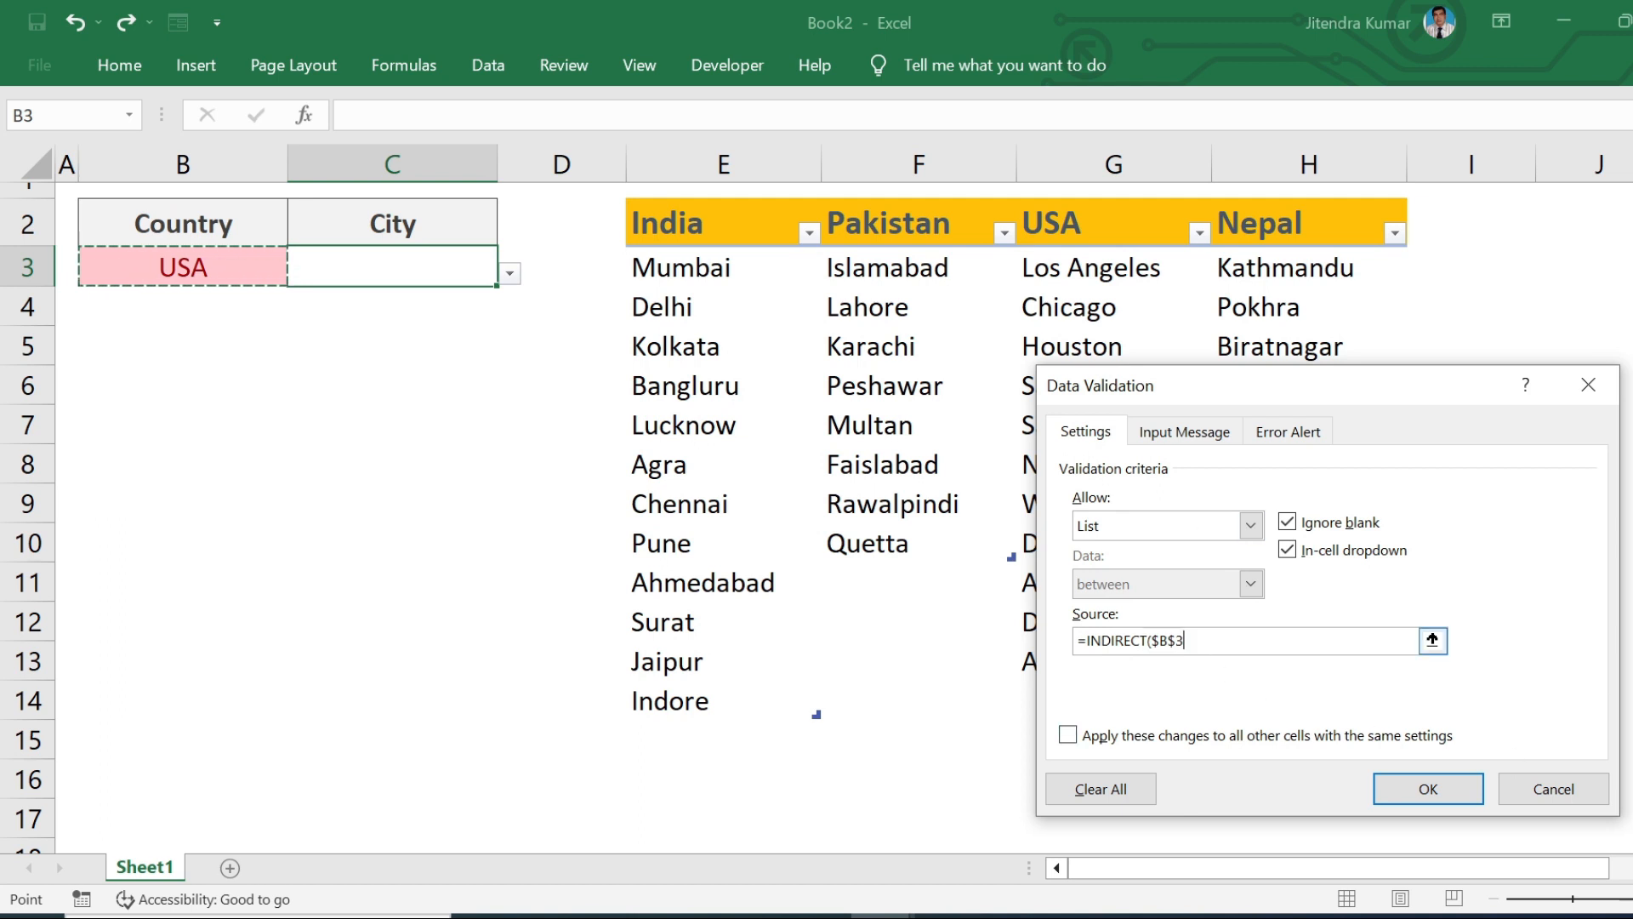
pyautogui.write(')')
pyautogui.click(1411, 781)
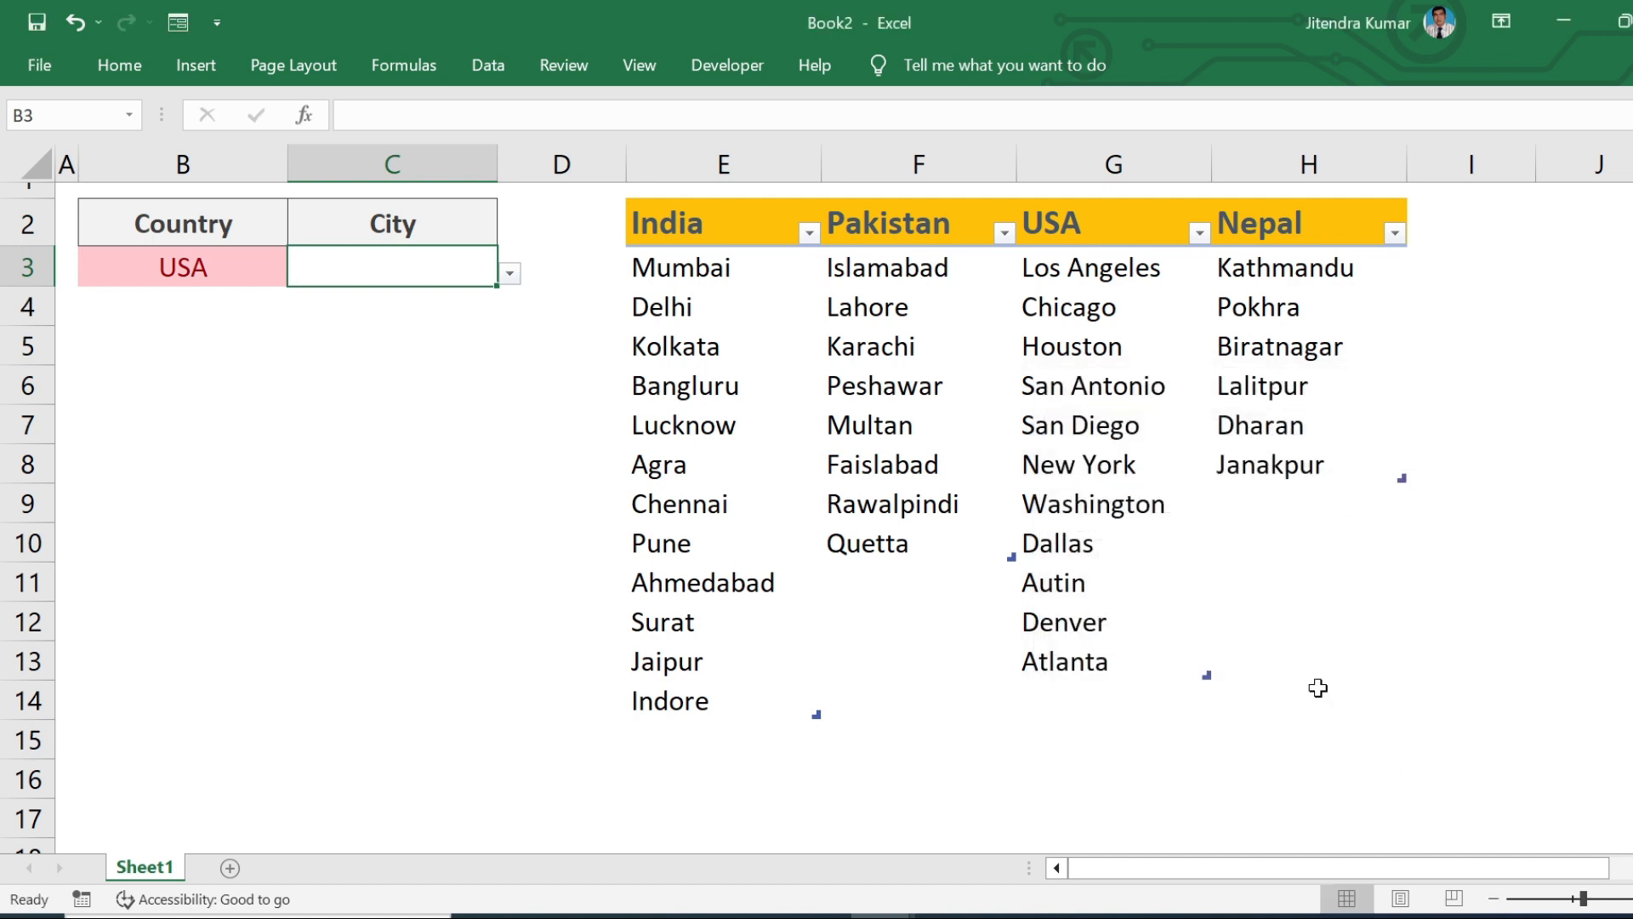
pyautogui.click(513, 276)
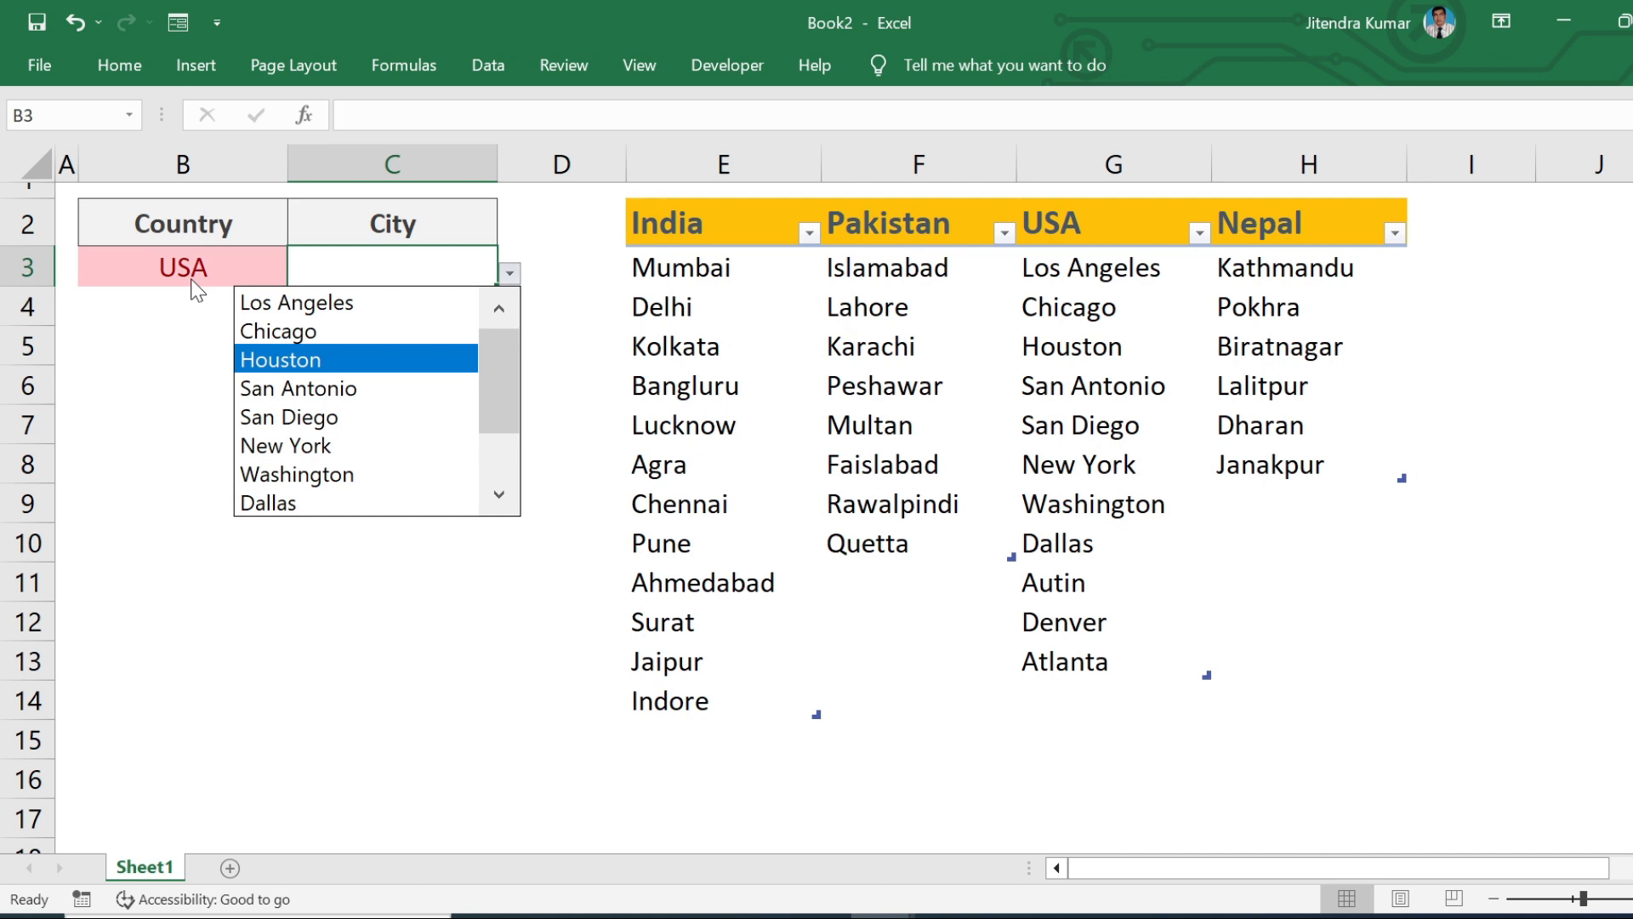
pyautogui.click(348, 444)
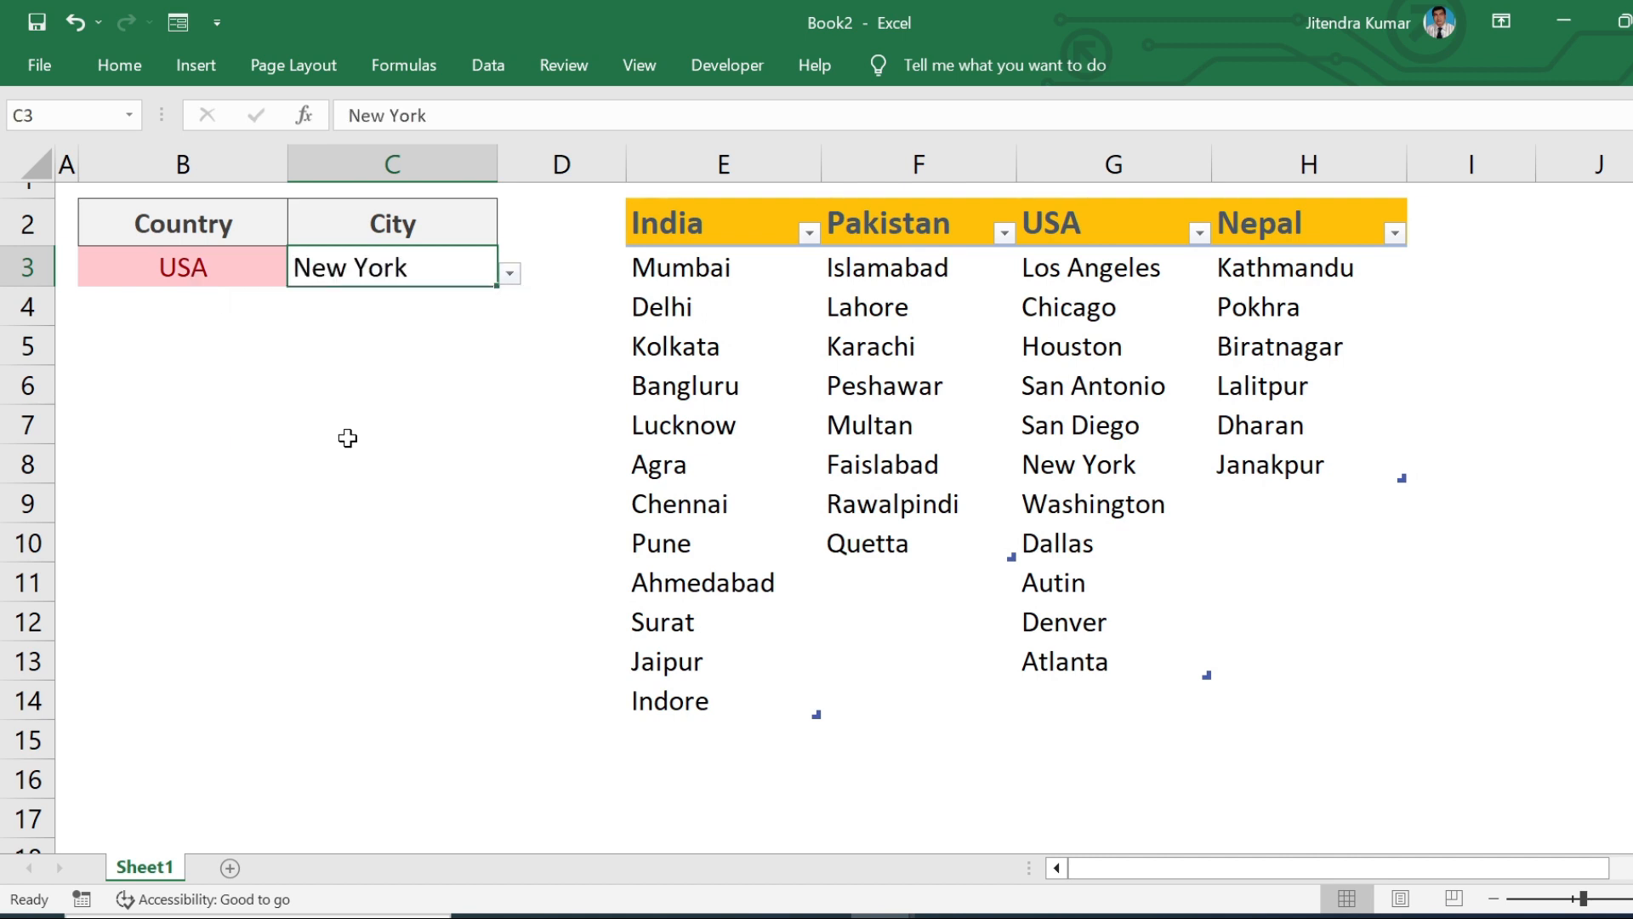
# Change the Country in B3 to India and check the choices in the City list of C3.
pyautogui.click(256, 274)
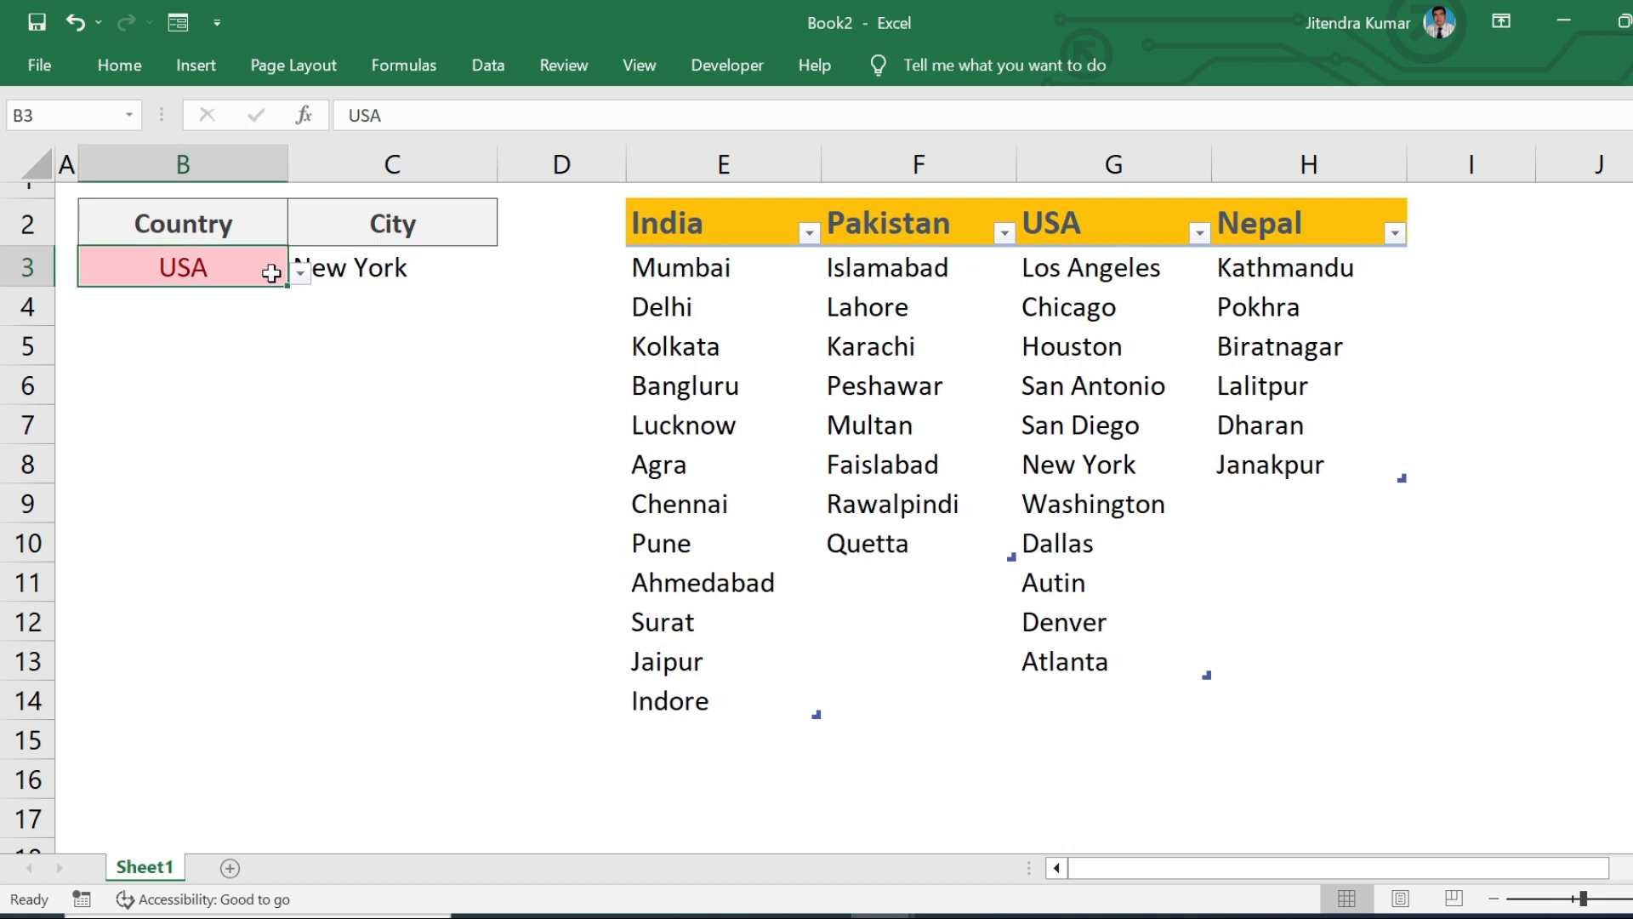
pyautogui.click(302, 274)
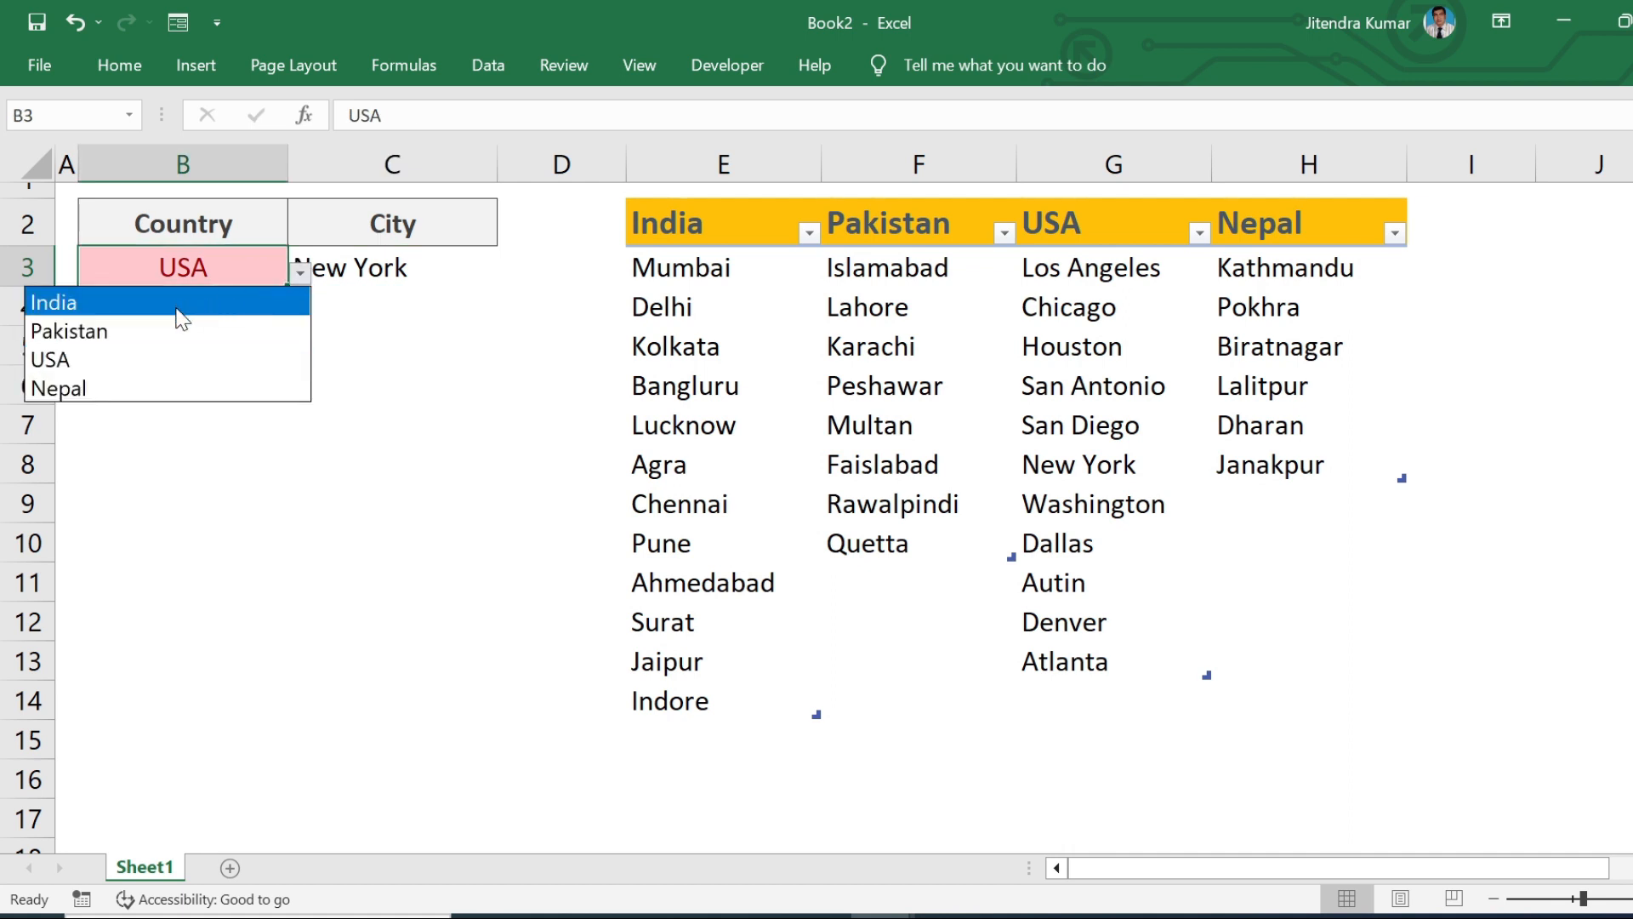
pyautogui.press('Escape')
pyautogui.click(476, 267)
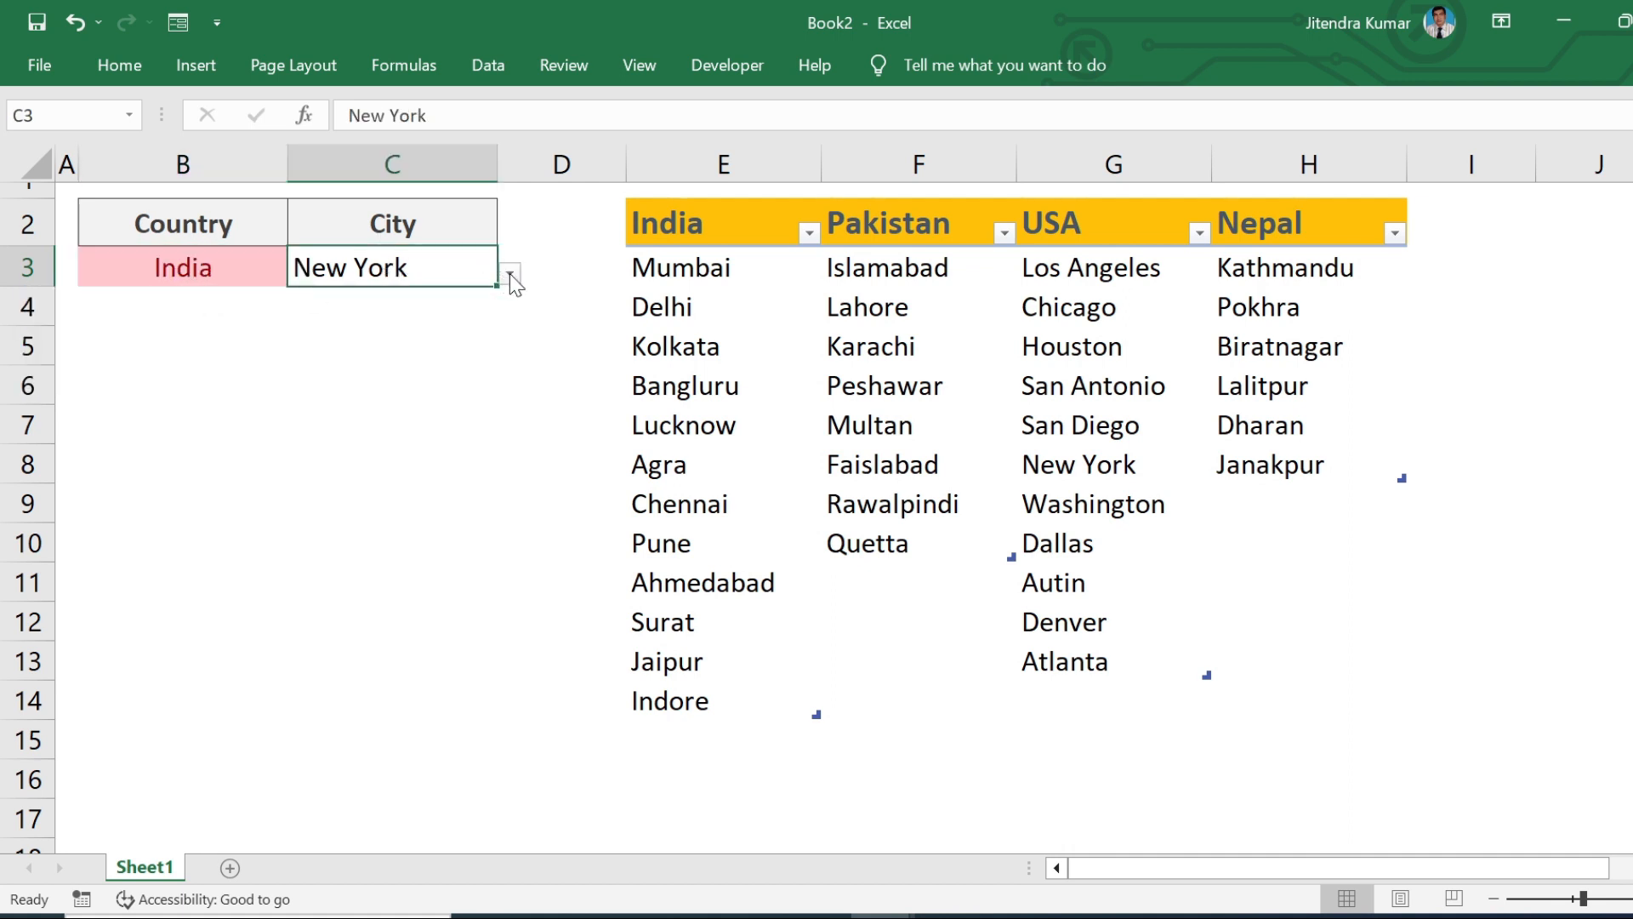
pyautogui.click(511, 274)
pyautogui.scroll(-1, 512, 456)
pyautogui.press('Escape')
# Apply the Good cell style to the City value in C3 and centre its text.
pyautogui.click(135, 70)
pyautogui.click(1198, 136)
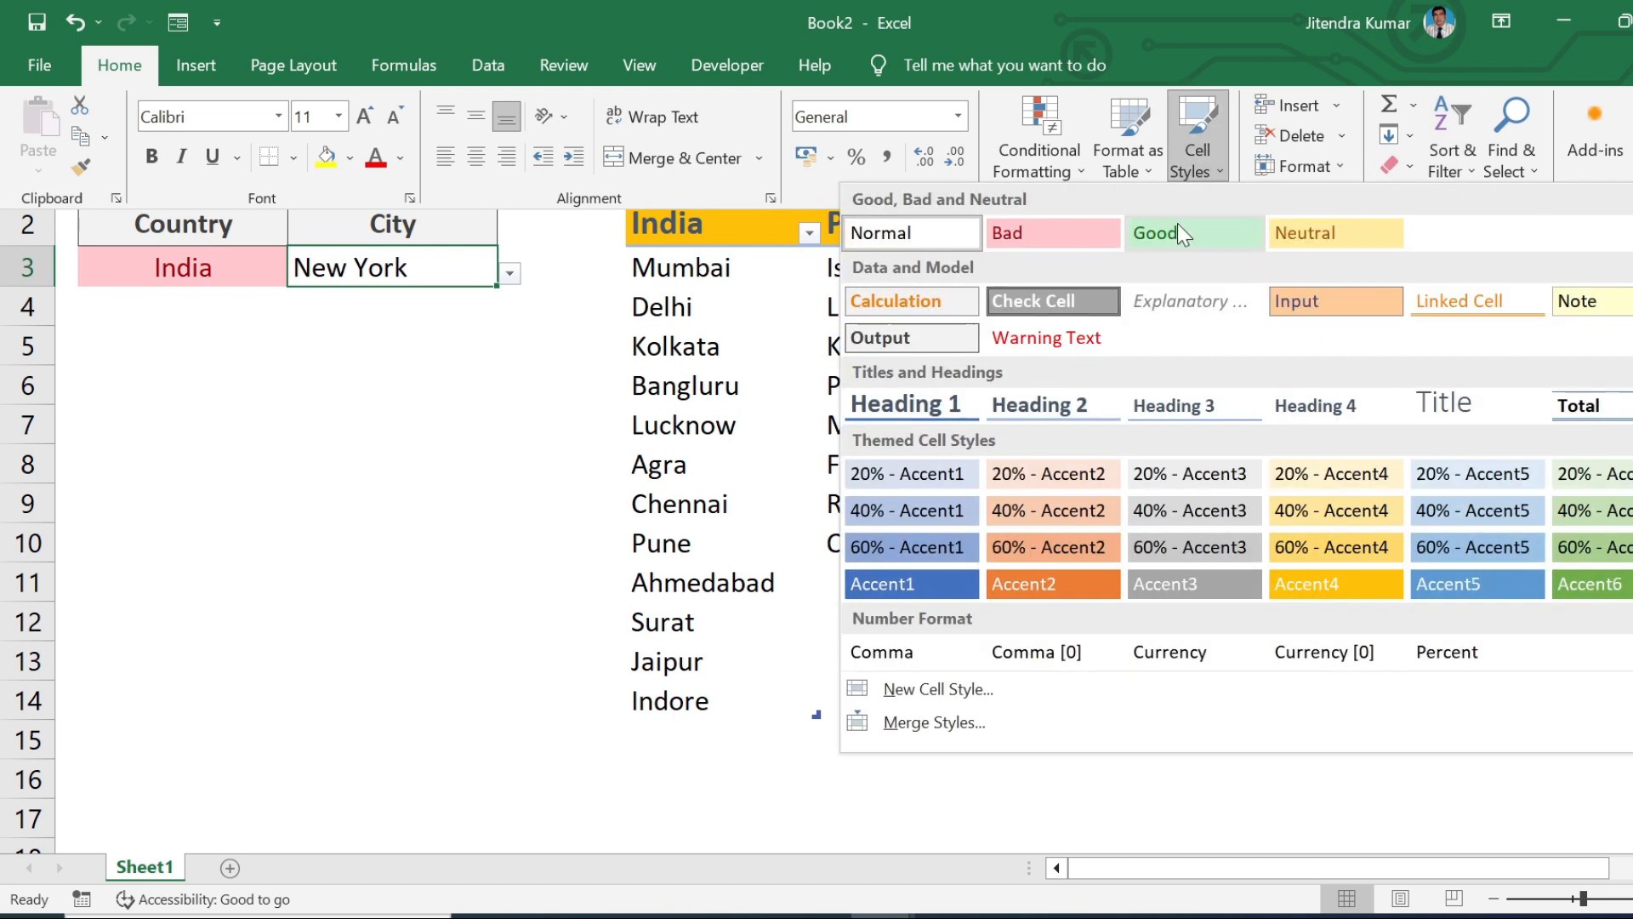
pyautogui.click(1171, 226)
pyautogui.click(131, 70)
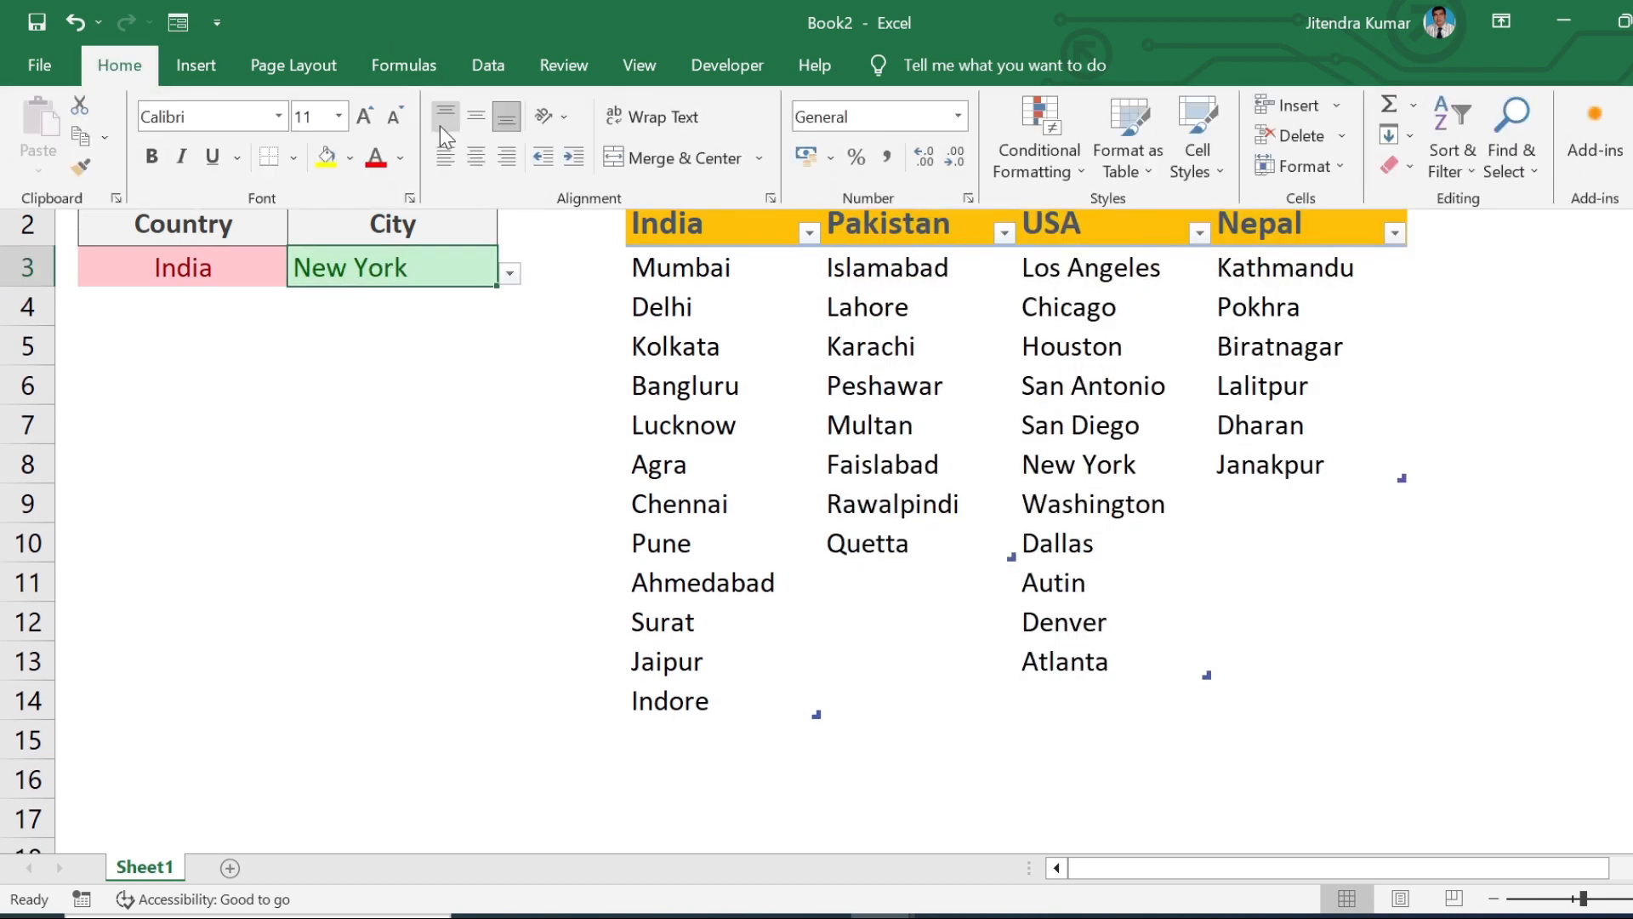
pyautogui.click(473, 162)
pyautogui.click(541, 402)
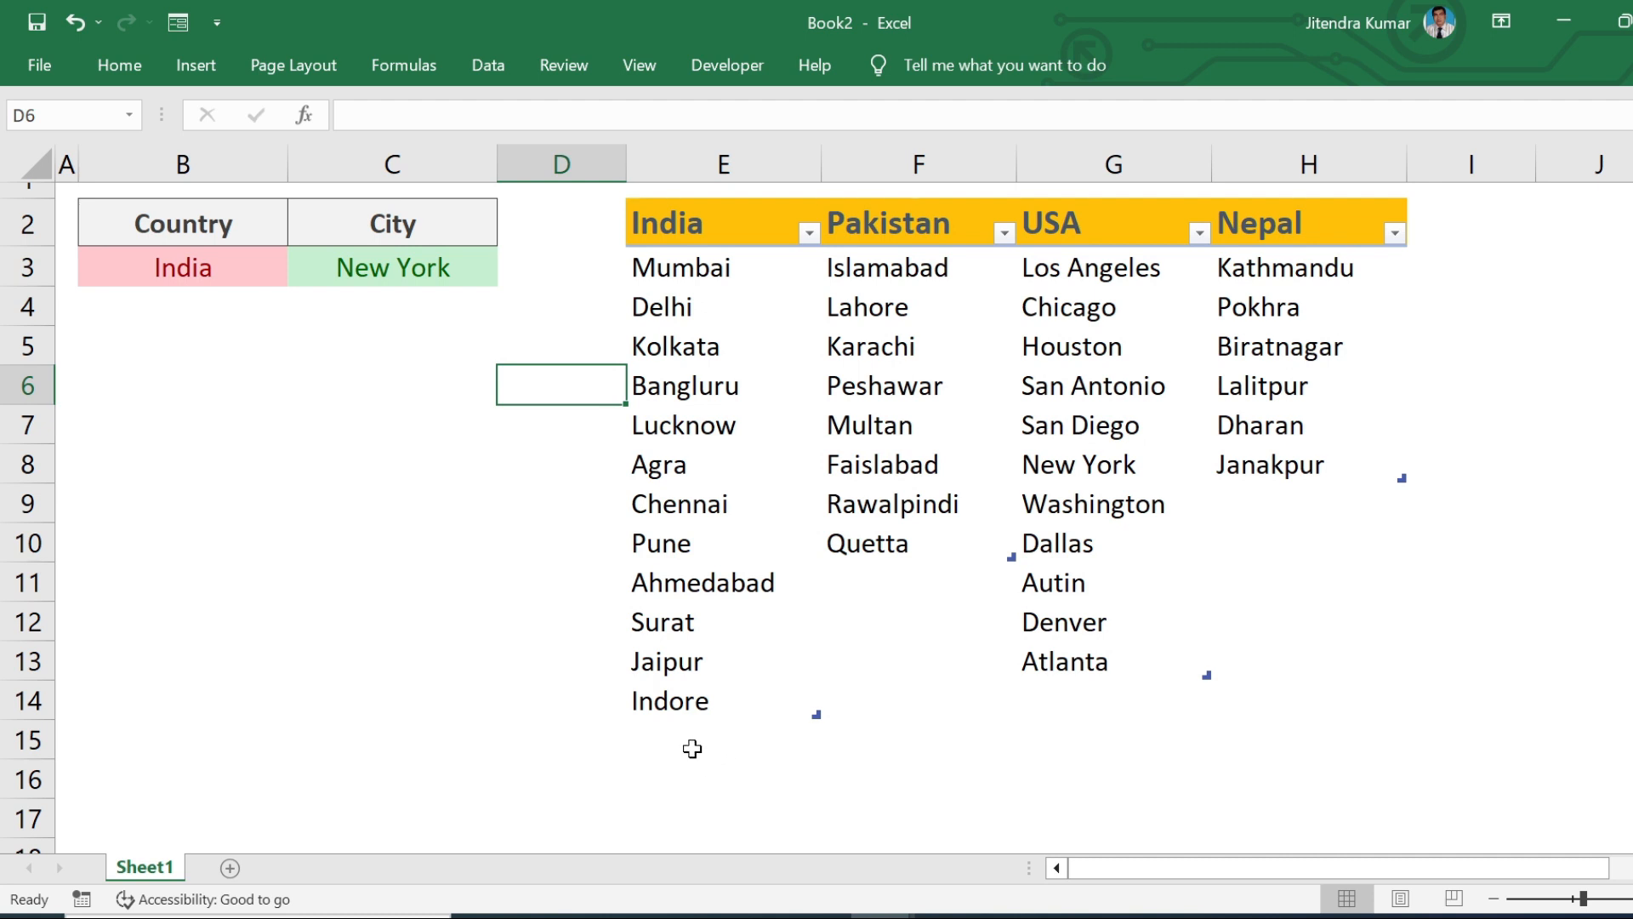
# Add Dehradun to the India table in E15, directly below Indore.
pyautogui.click(677, 716)
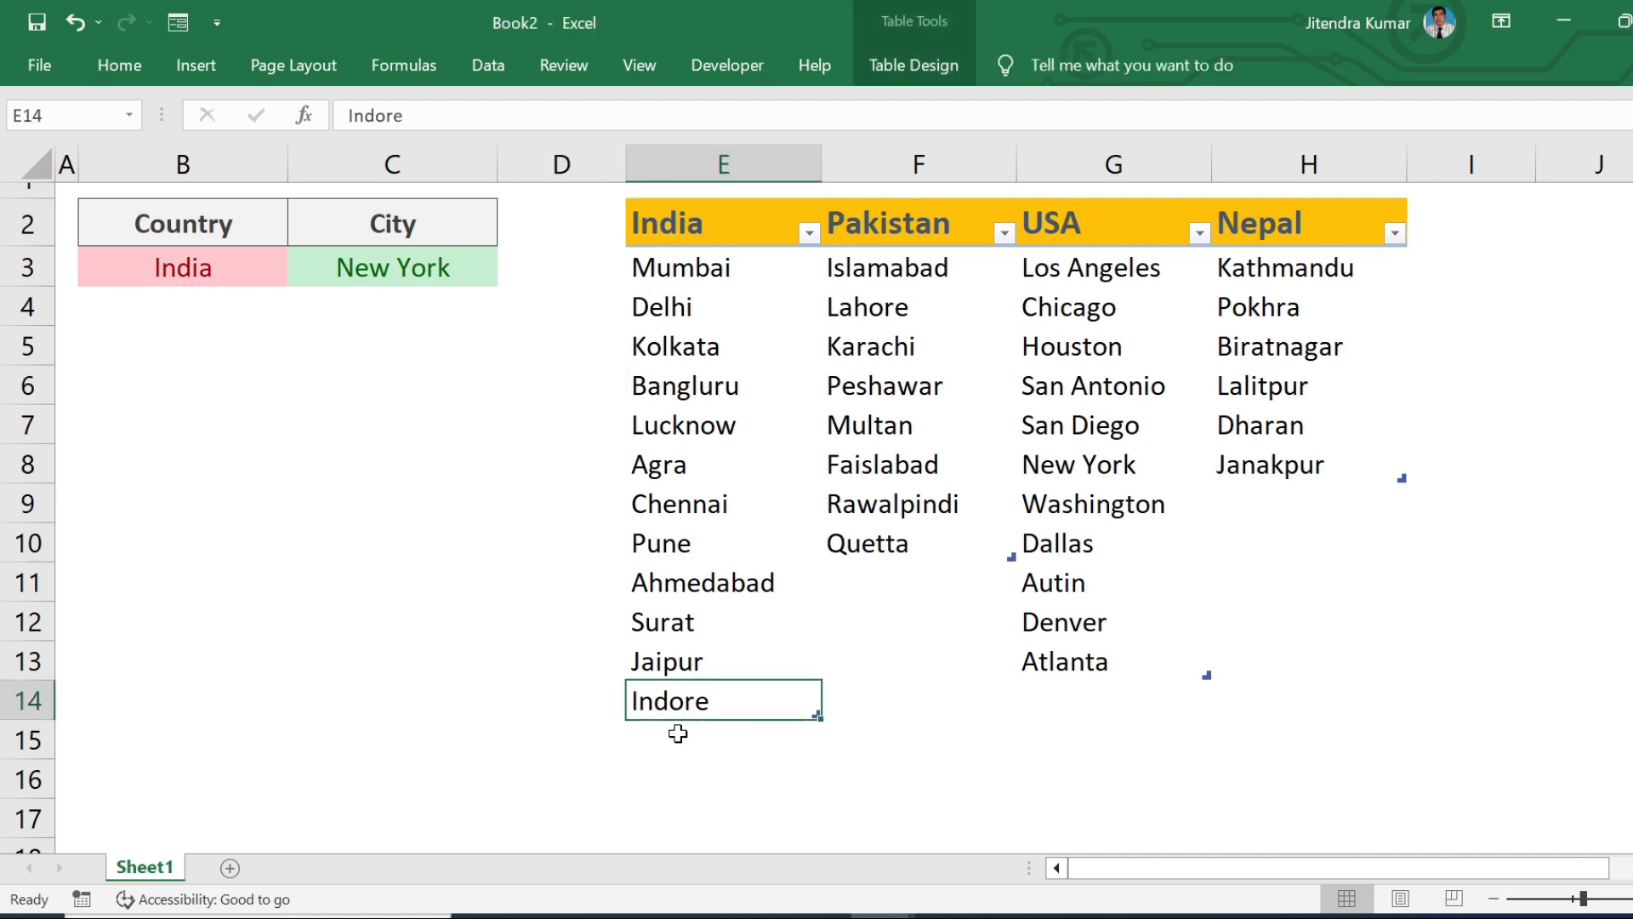
pyautogui.click(678, 734)
pyautogui.write('Dehradun')
pyautogui.press('Return')
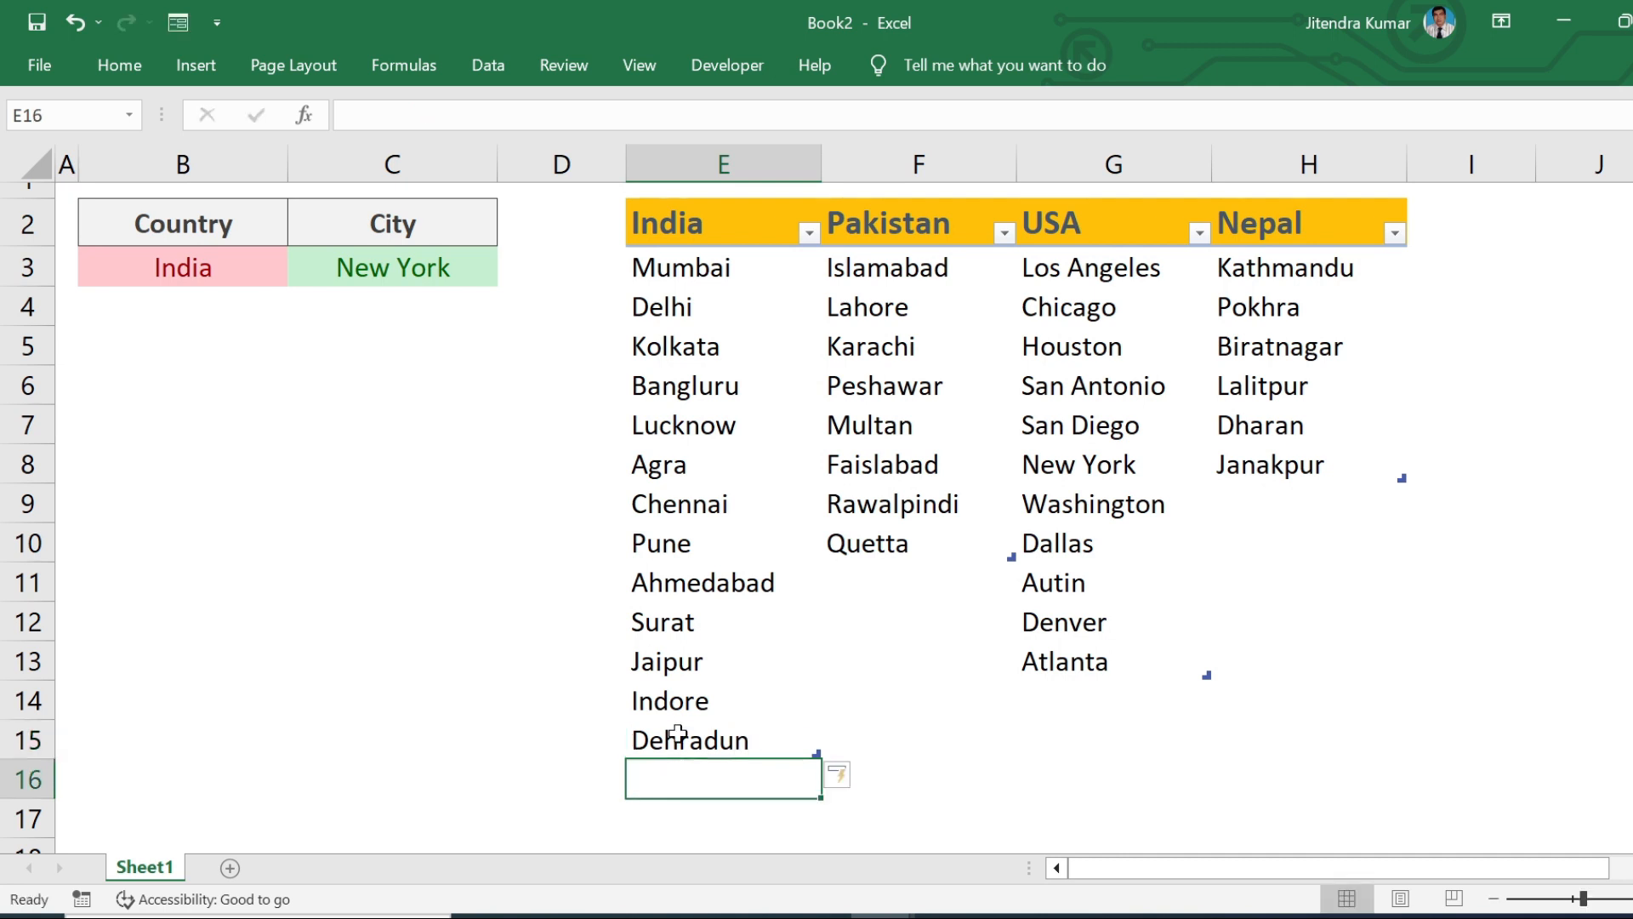
# Choose the newly added Dehradun at the end of the City drop-down list in C3.
pyautogui.click(493, 271)
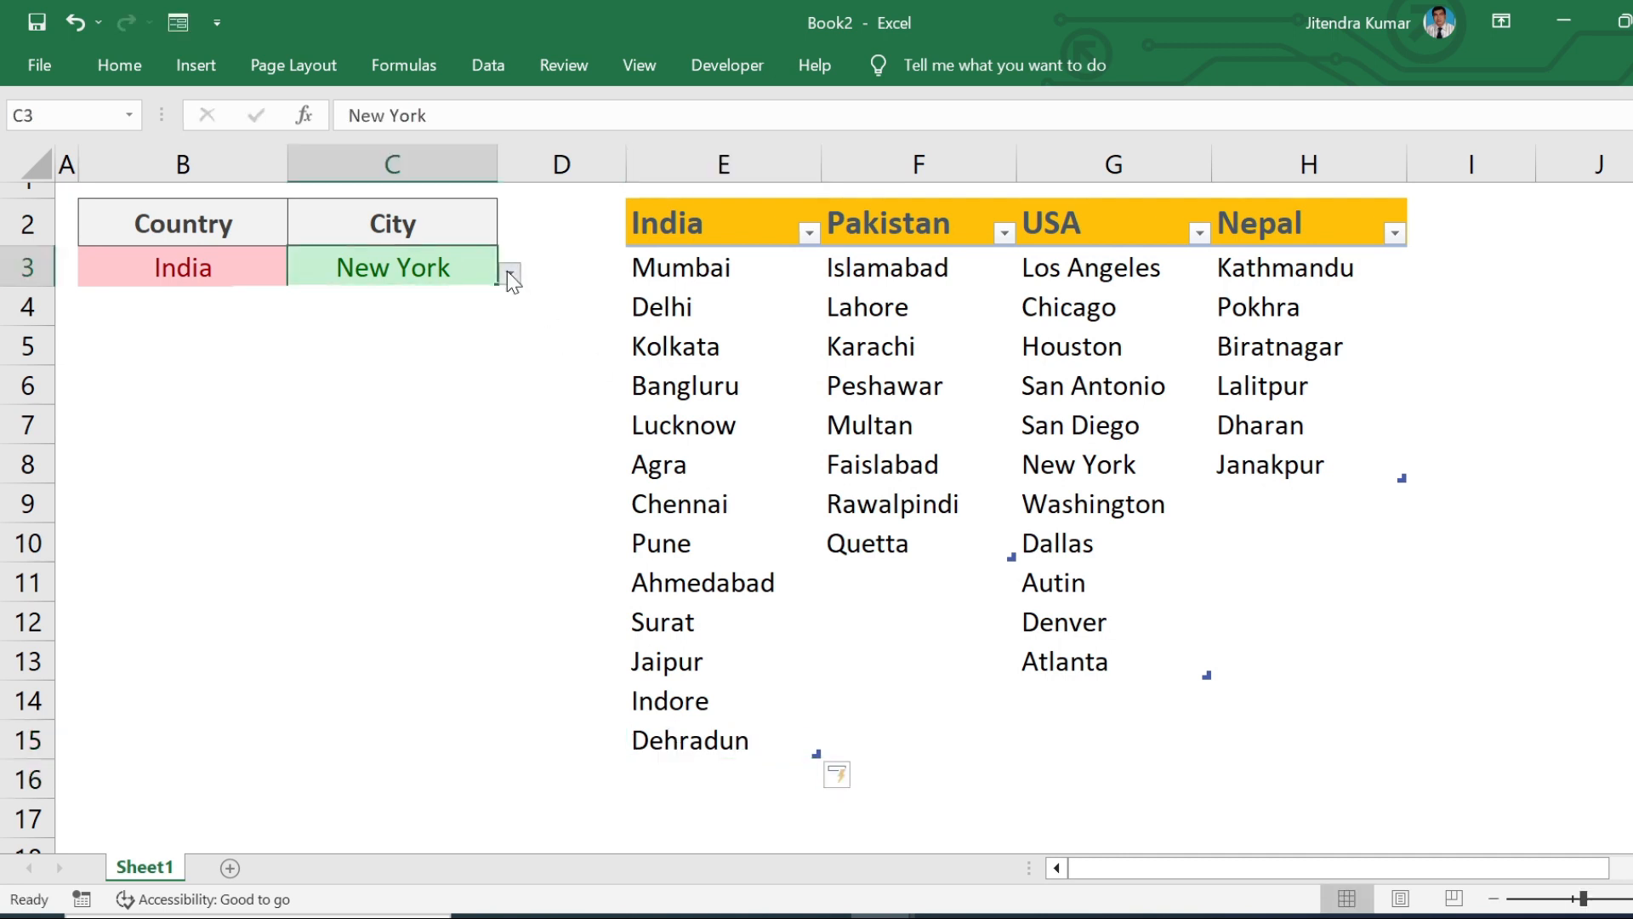
pyautogui.click(508, 272)
pyautogui.moveTo(502, 353); pyautogui.dragTo(509, 486)
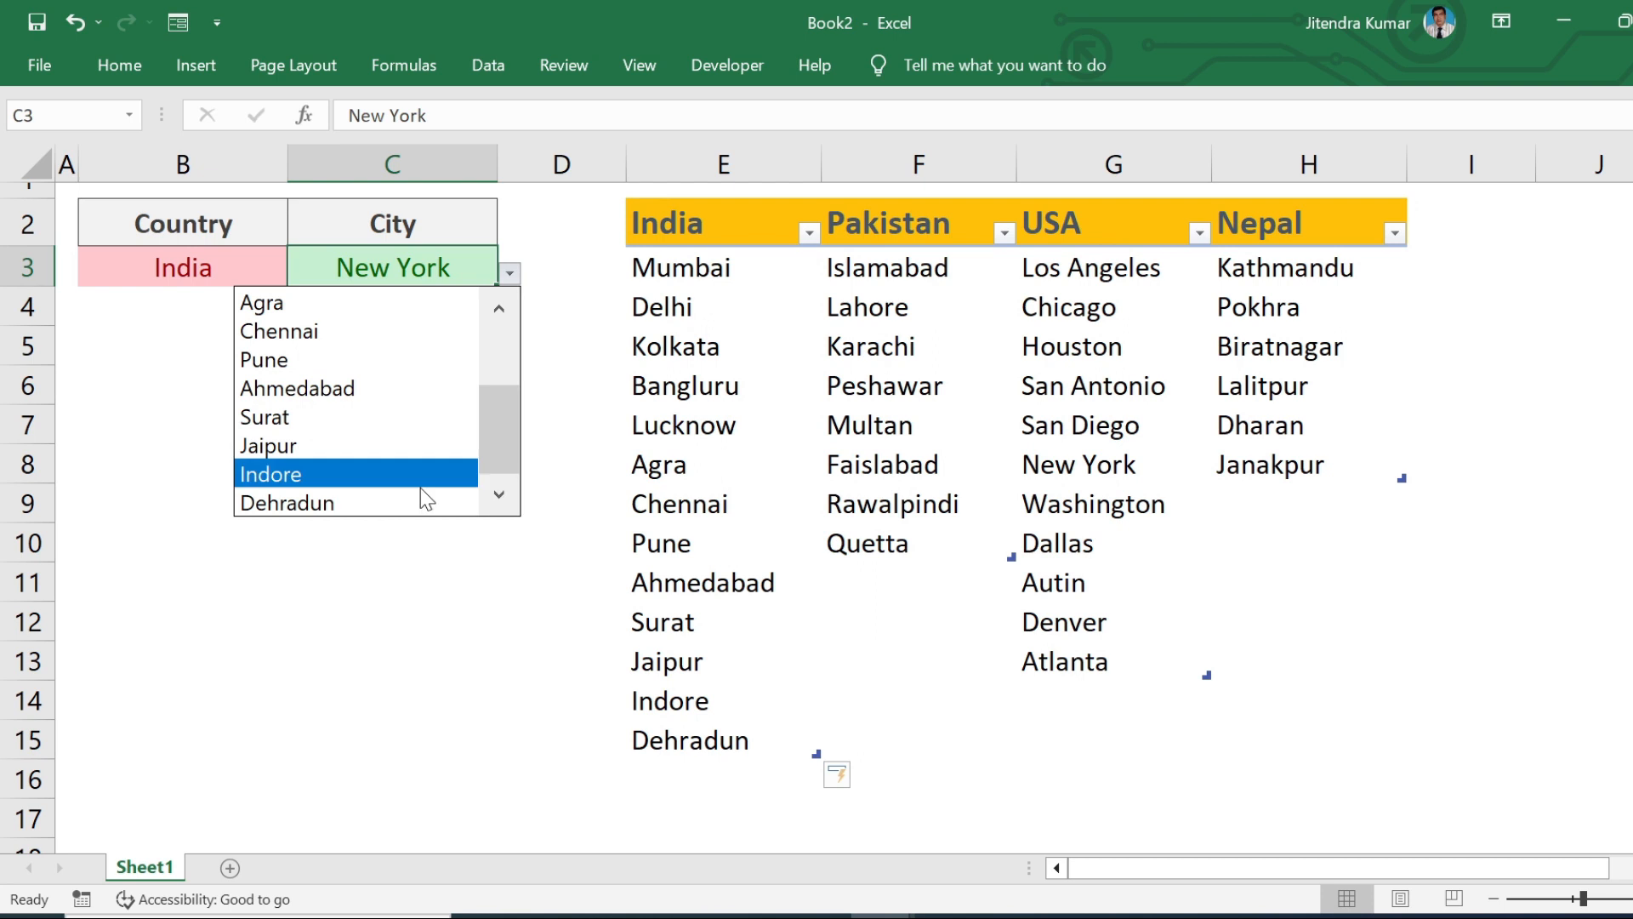
pyautogui.click(360, 510)
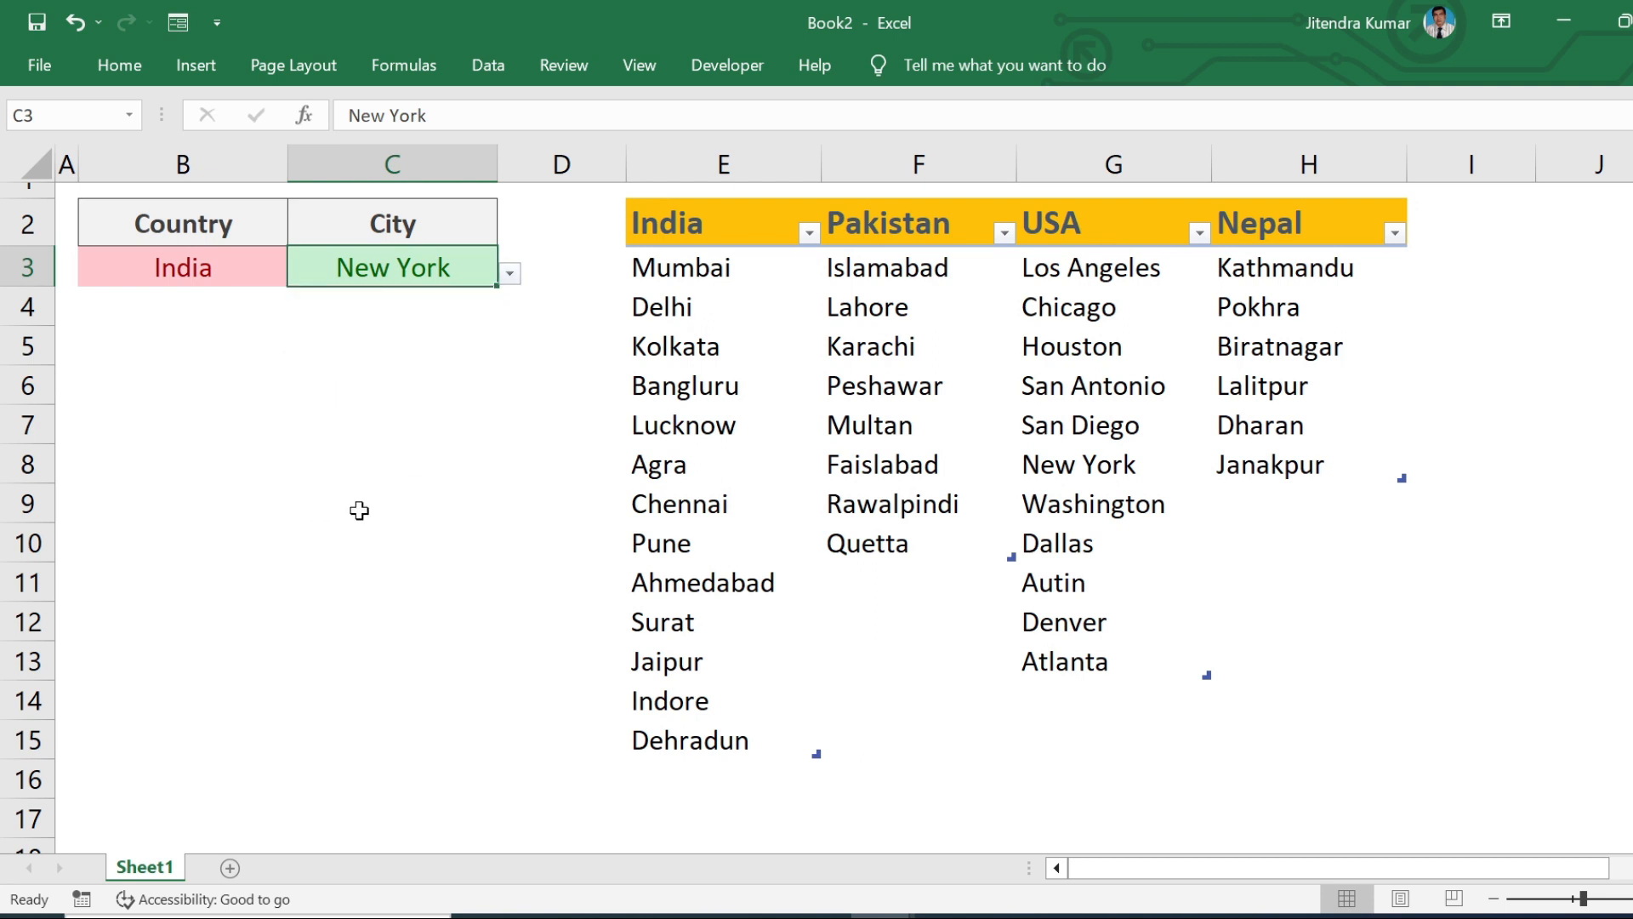